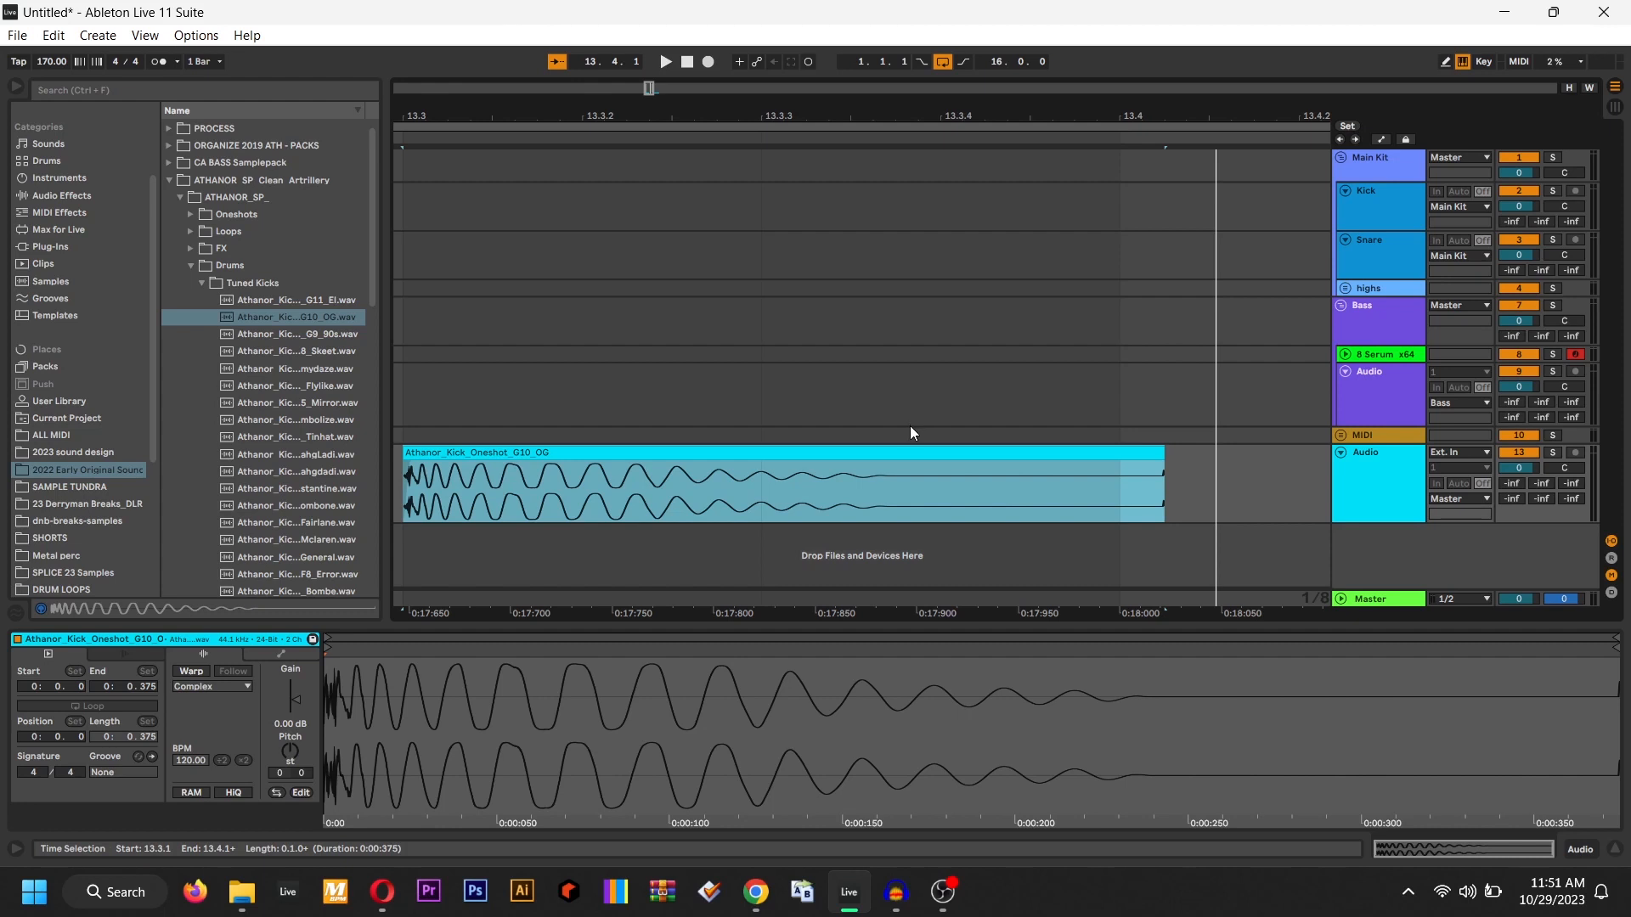
# Audition several kick samples in the Tuned Kicks folder, returning to the G10_OG one-shot
pyautogui.moveTo(895, 906)
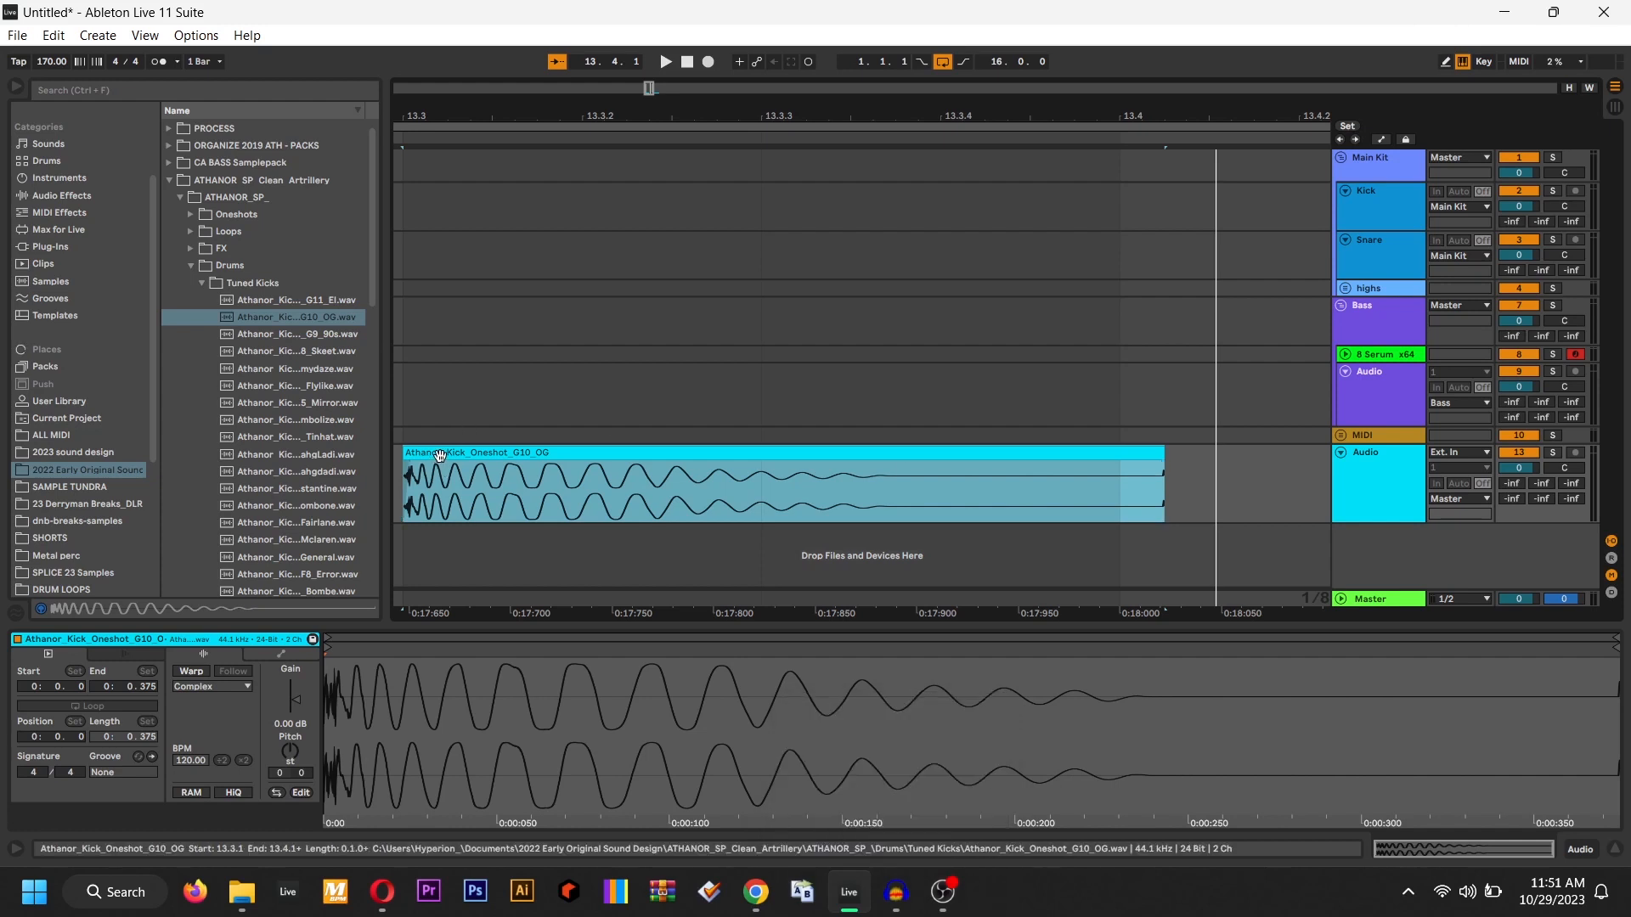
pyautogui.click(291, 322)
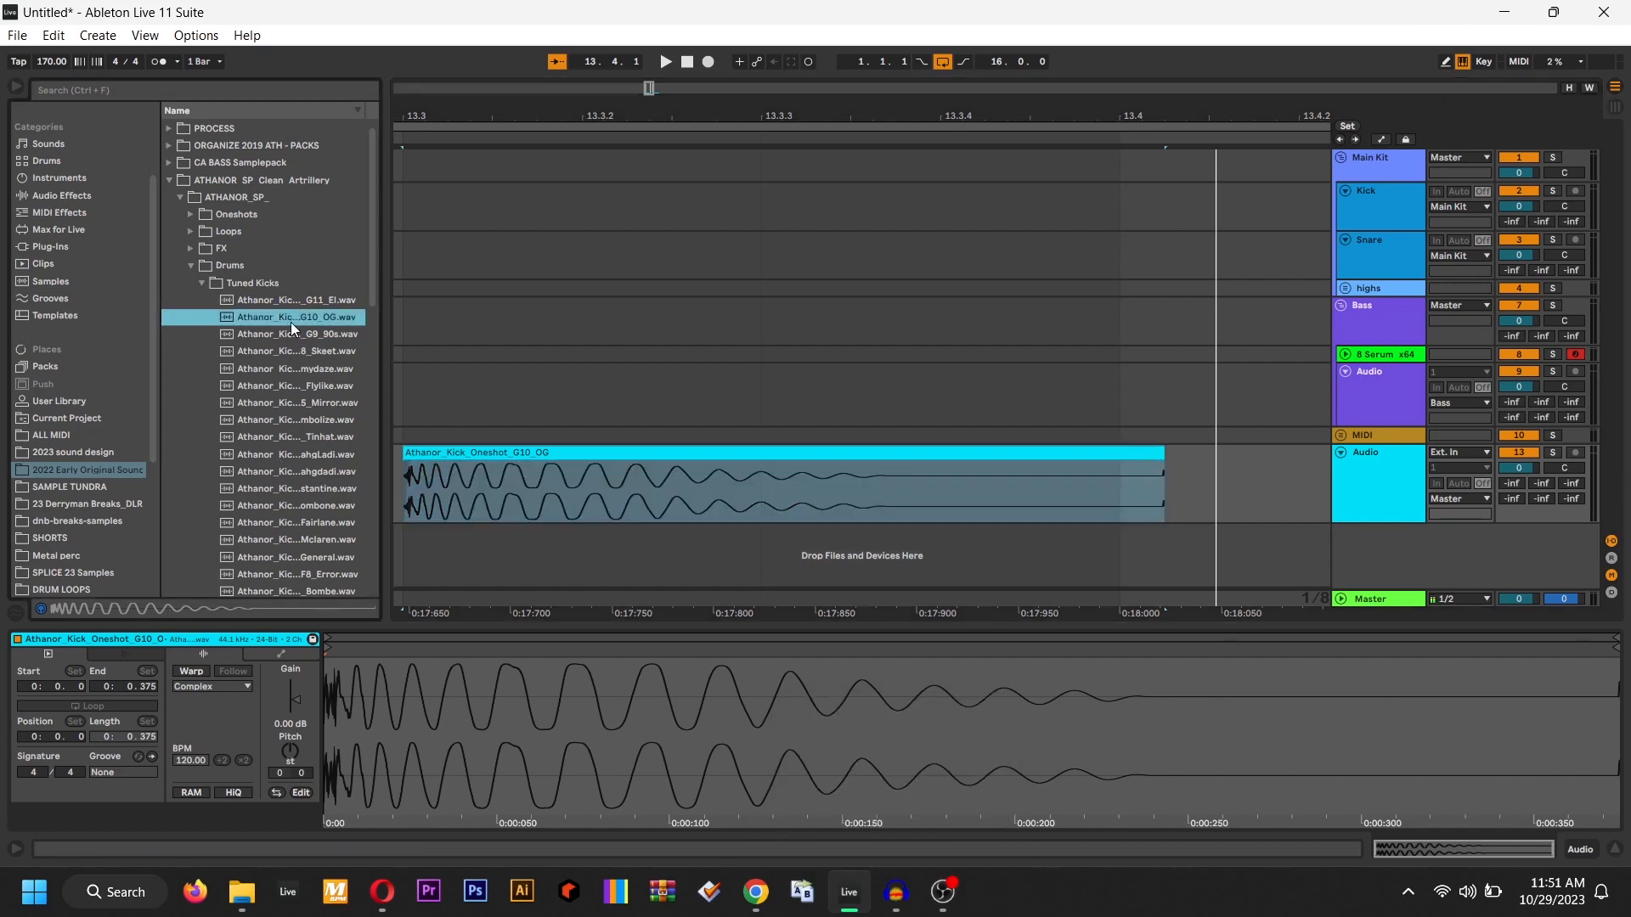
pyautogui.press('Down')
pyautogui.press('Down')
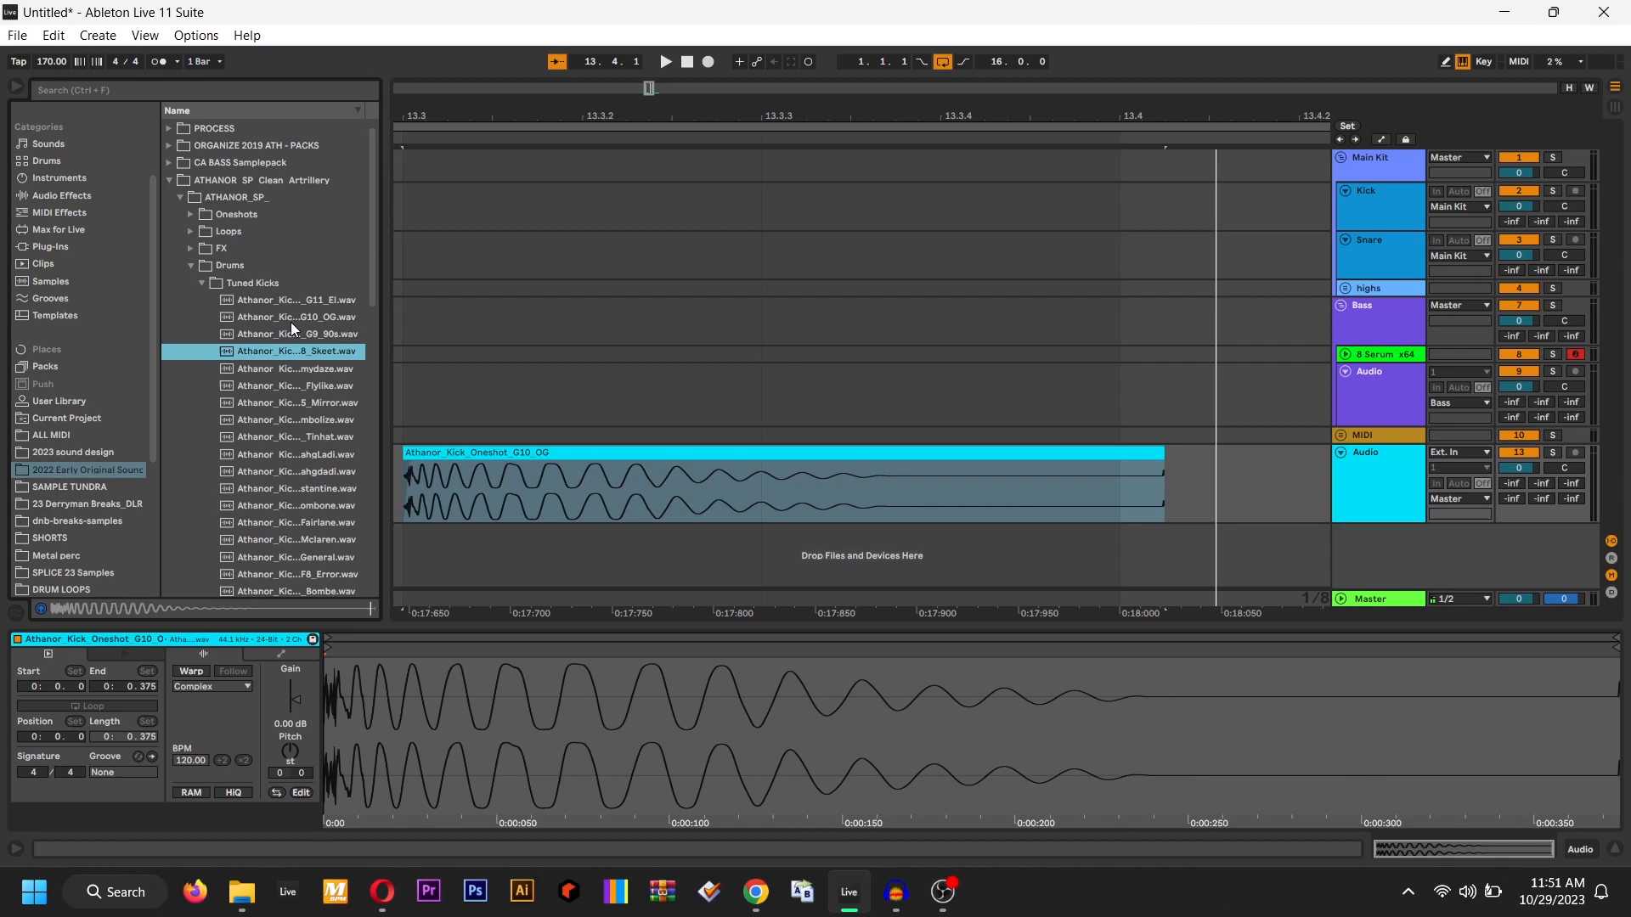
pyautogui.press('Down')
pyautogui.press('Down')
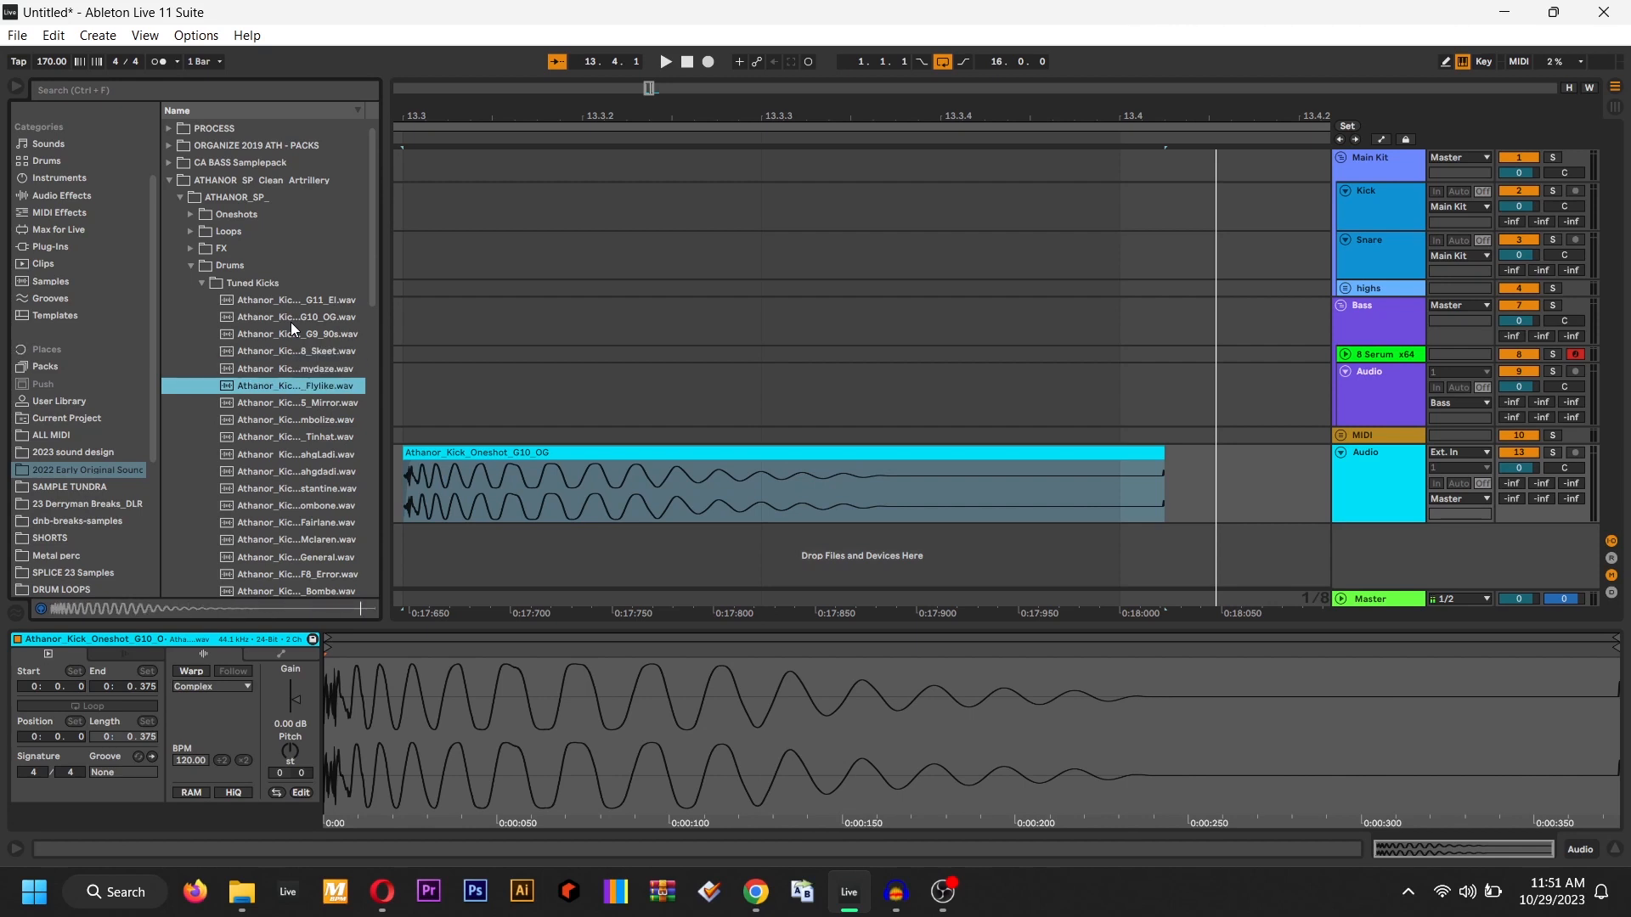
pyautogui.press('Down')
pyautogui.click(325, 297)
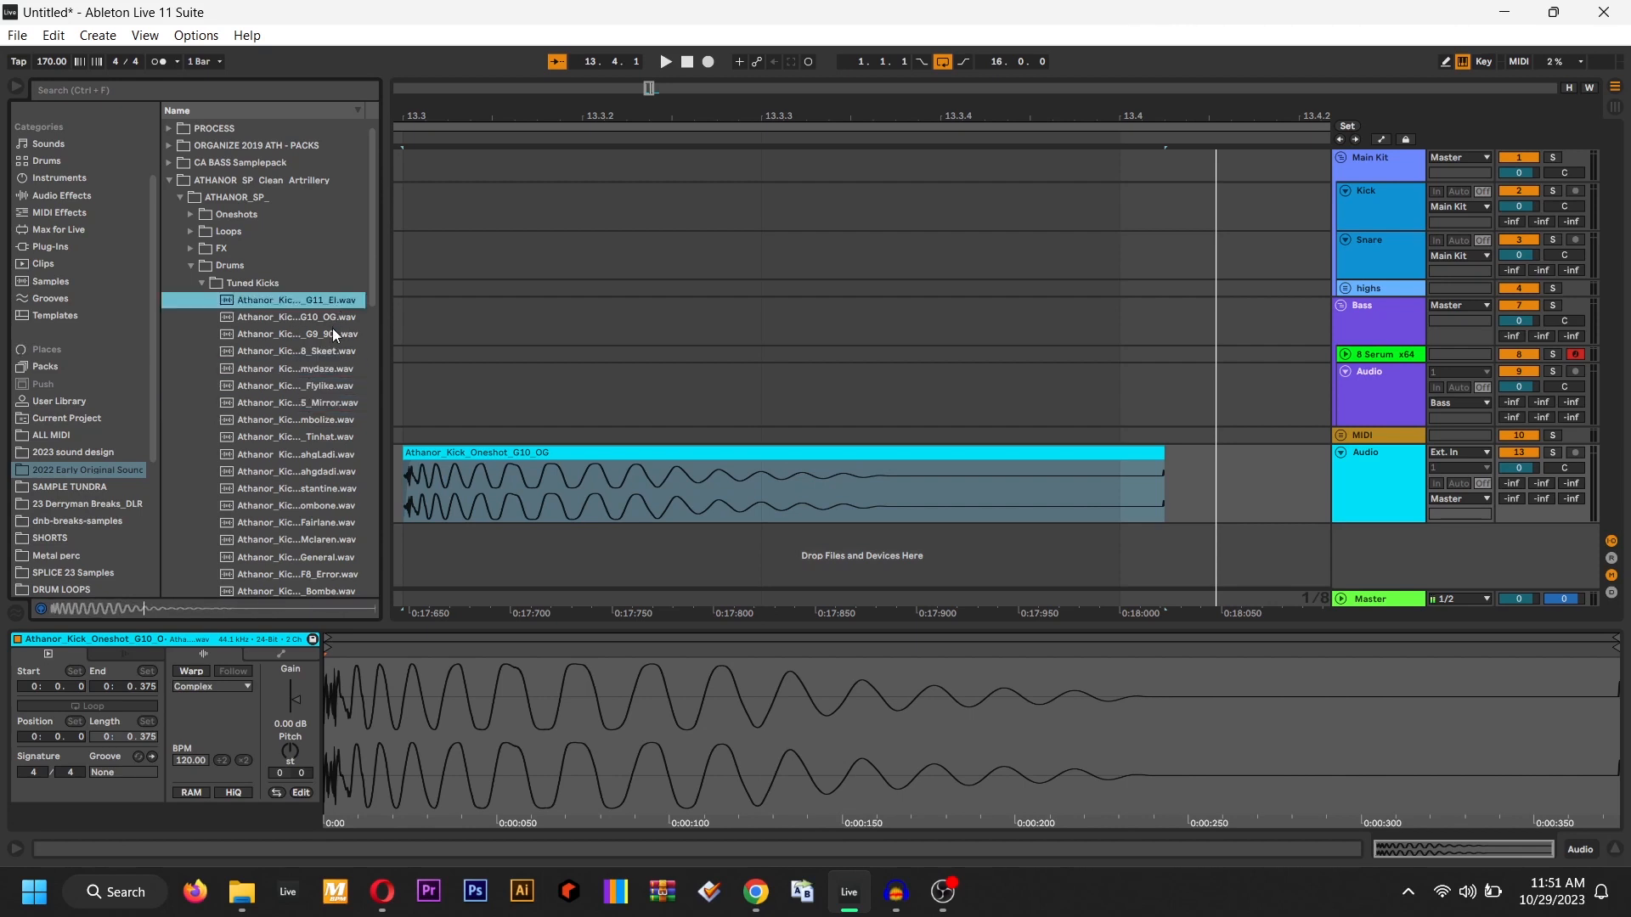
pyautogui.click(323, 319)
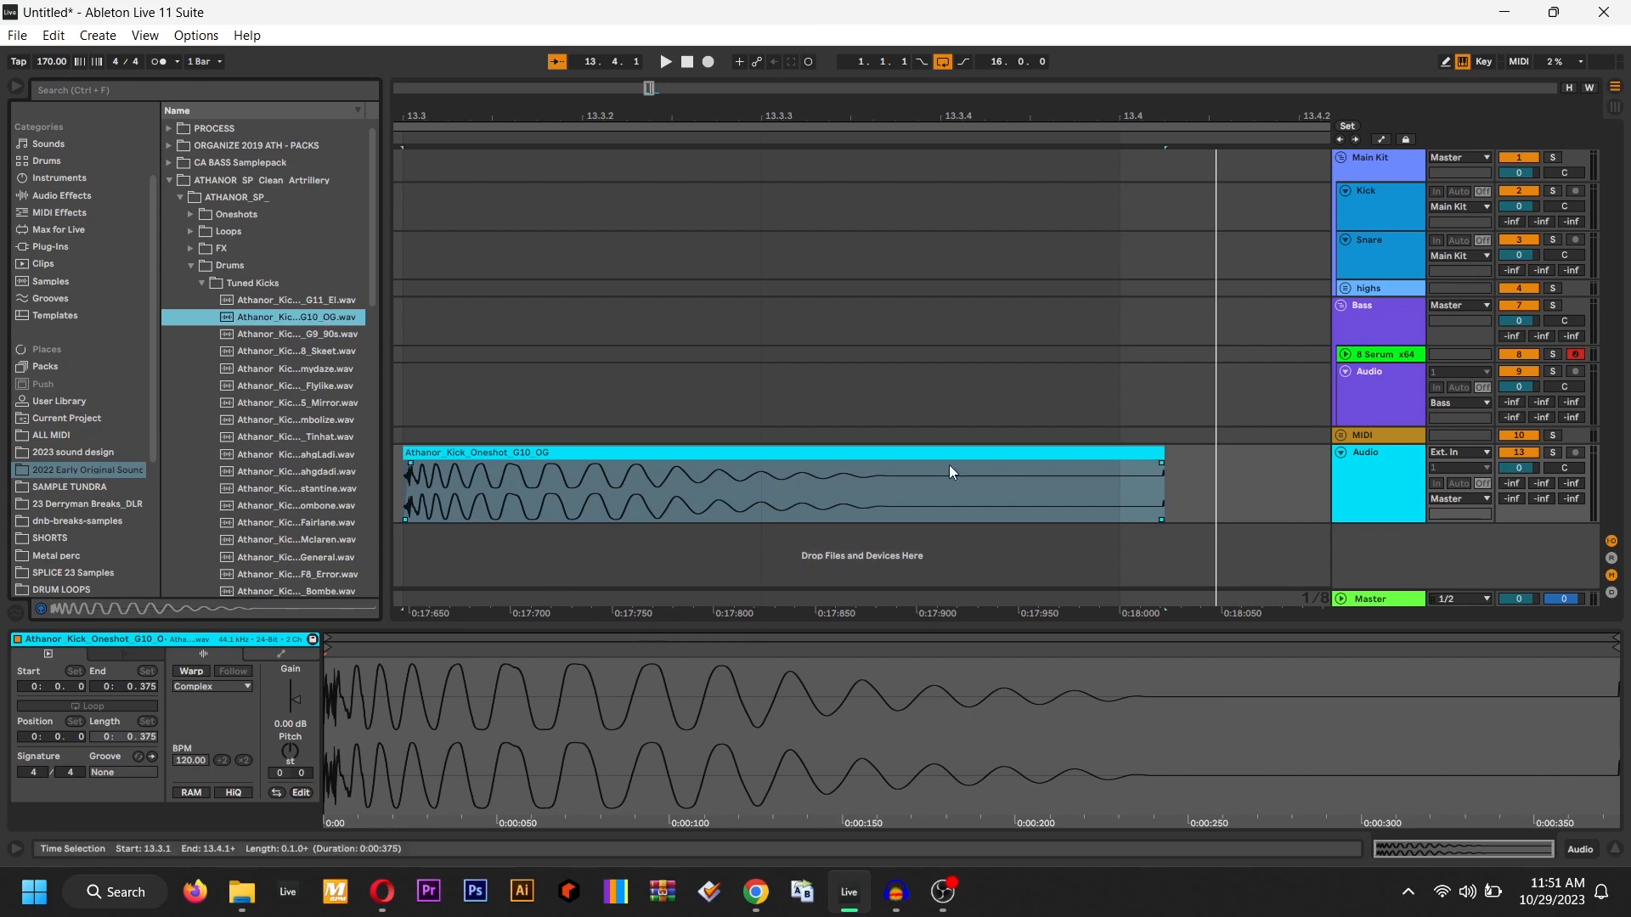
# Play back the end of the Athanor_Kick_Oneshot_G10_OG clip at 13.3 and inspect its waveform tail in the arrangement
pyautogui.moveTo(1100, 473); pyautogui.dragTo(1211, 507)
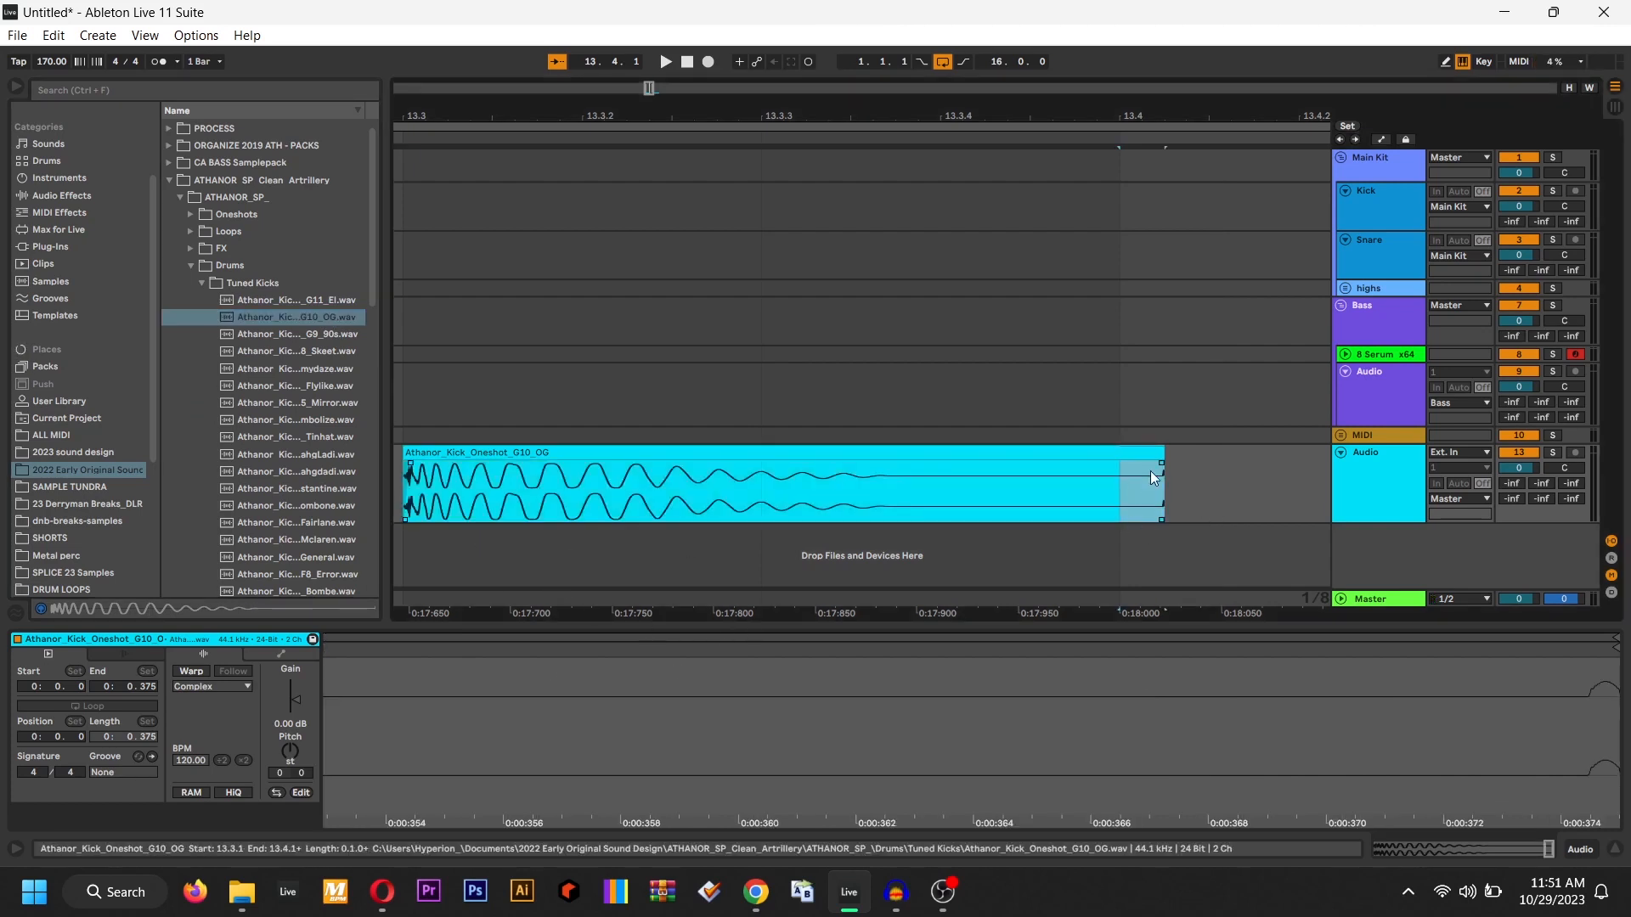
pyautogui.press('space')
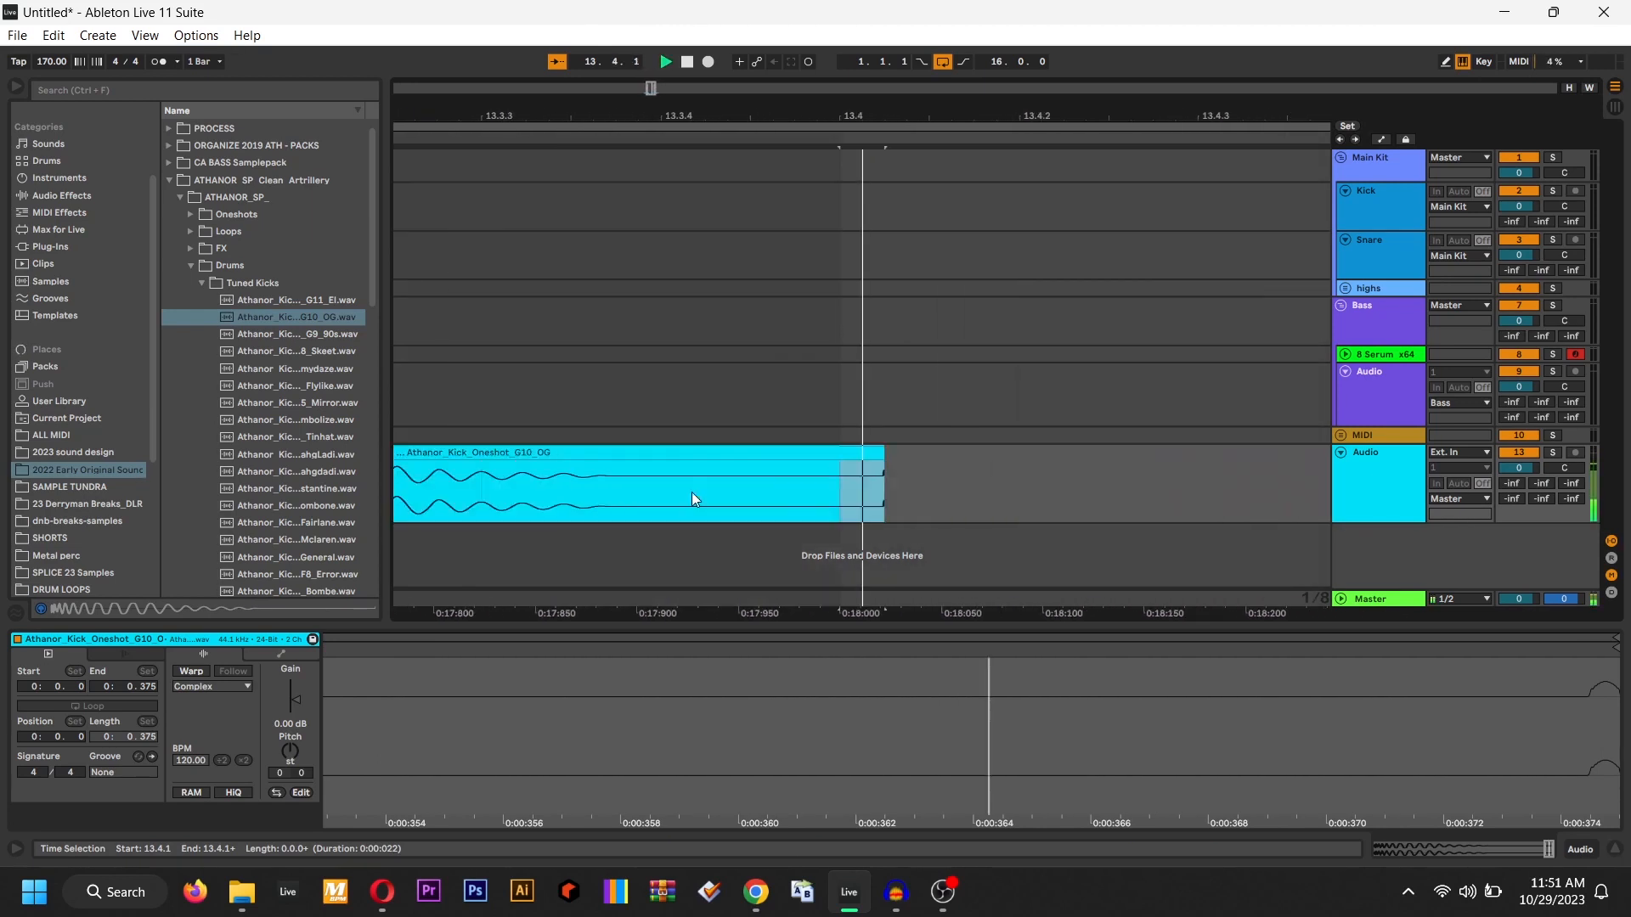
pyautogui.press('space')
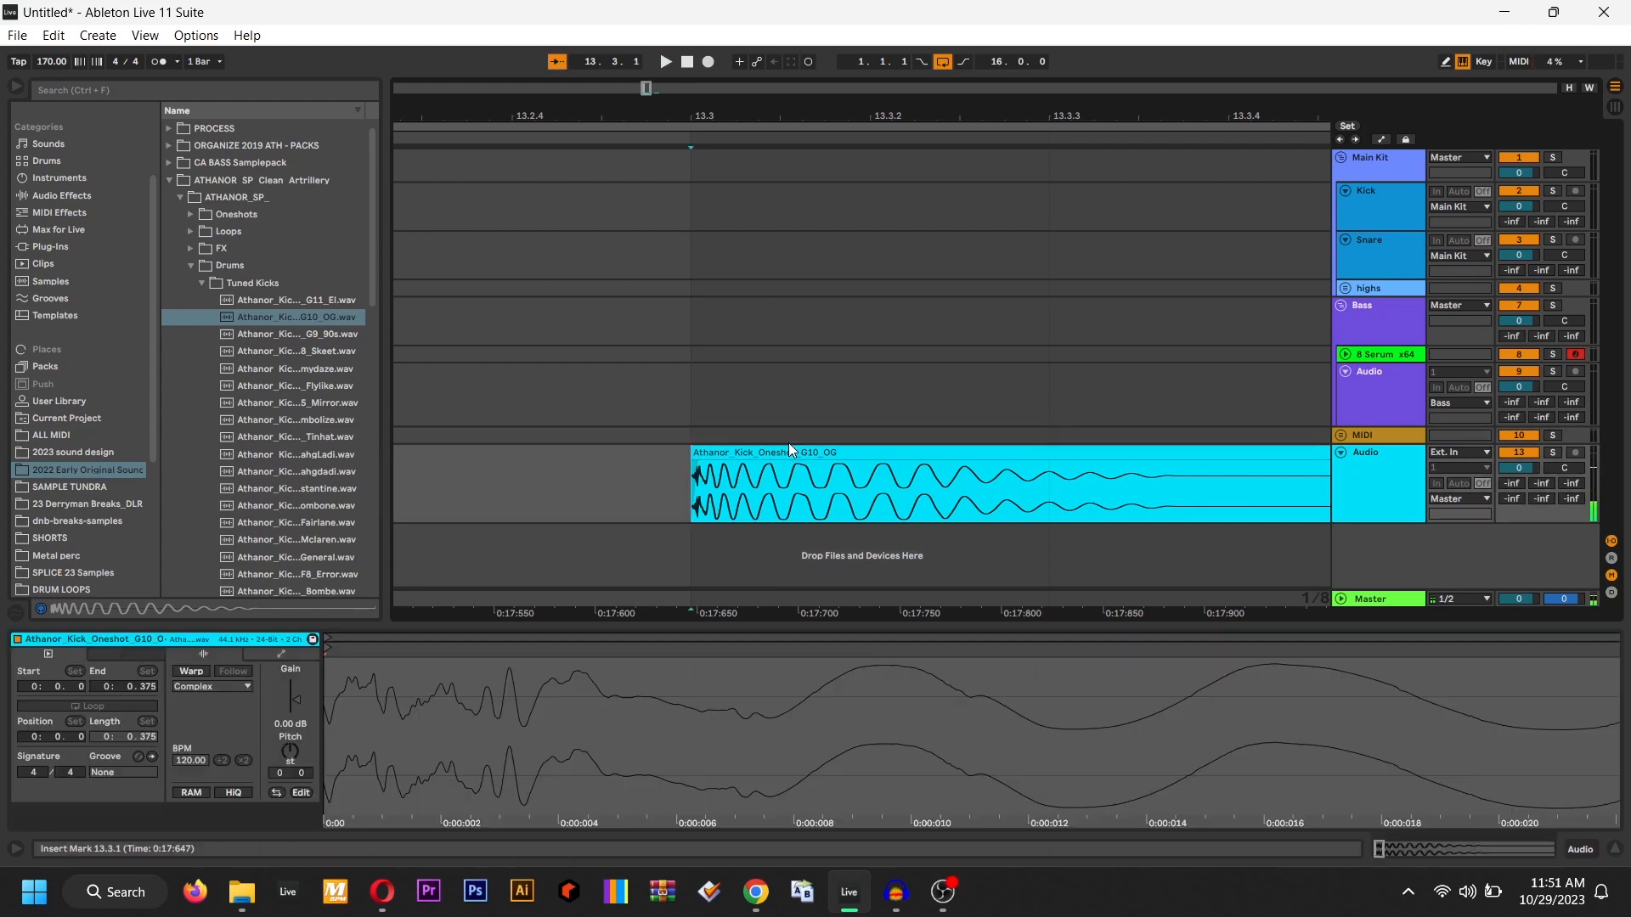
pyautogui.click(809, 451)
pyautogui.scroll(-3, 817, 453)
pyautogui.press('space')
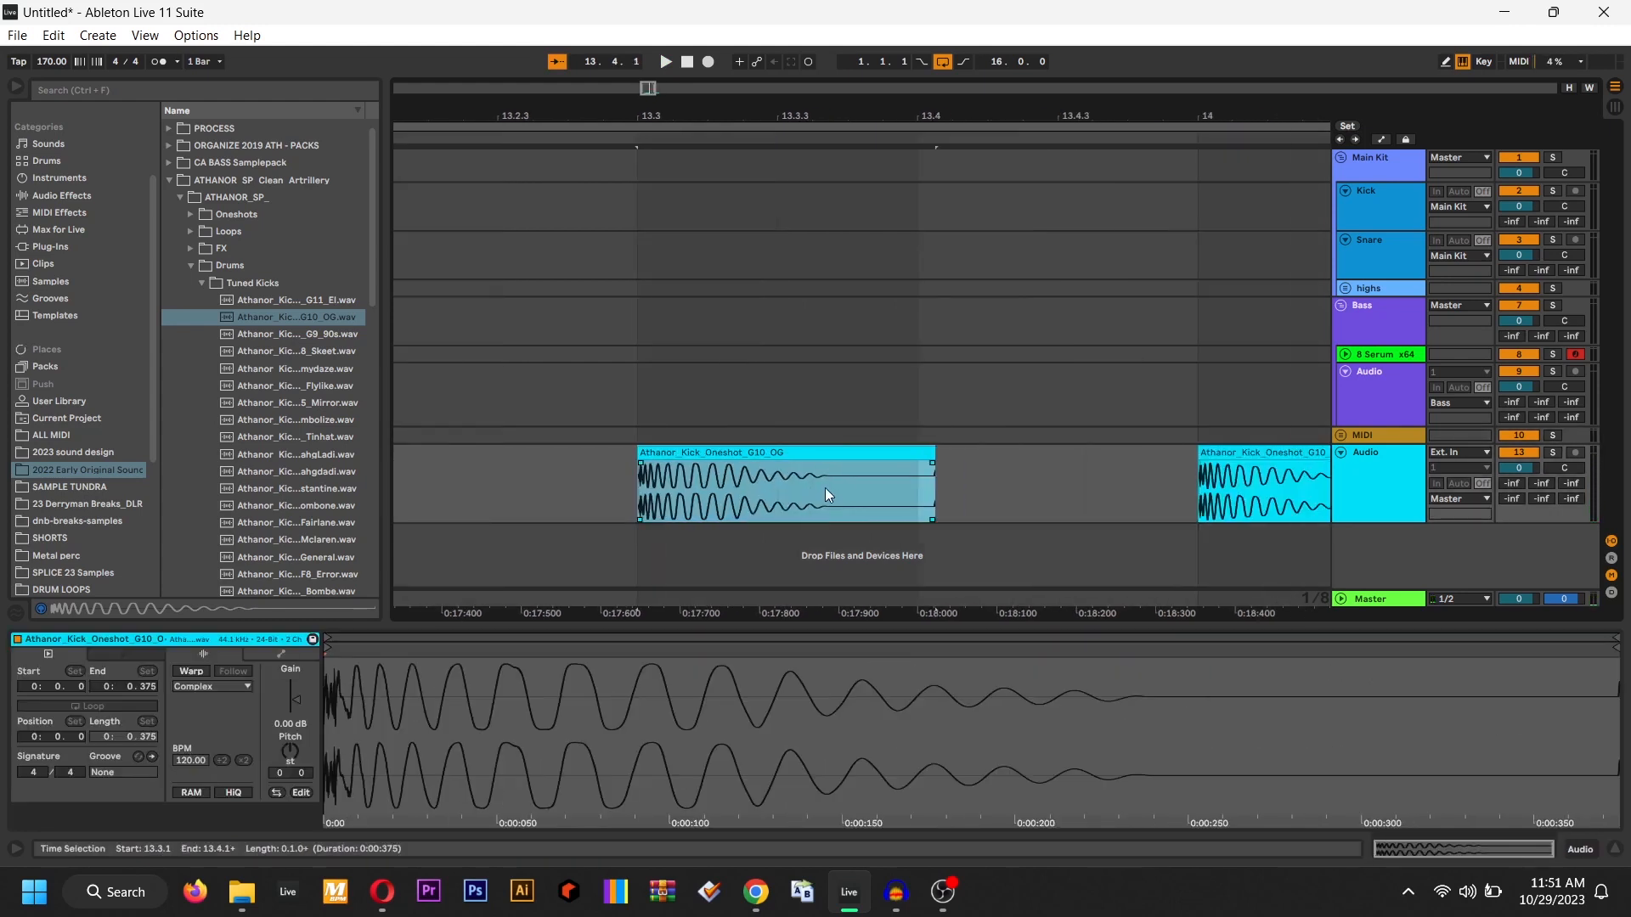
pyautogui.scroll(3, 774, 503)
pyautogui.click(580, 460)
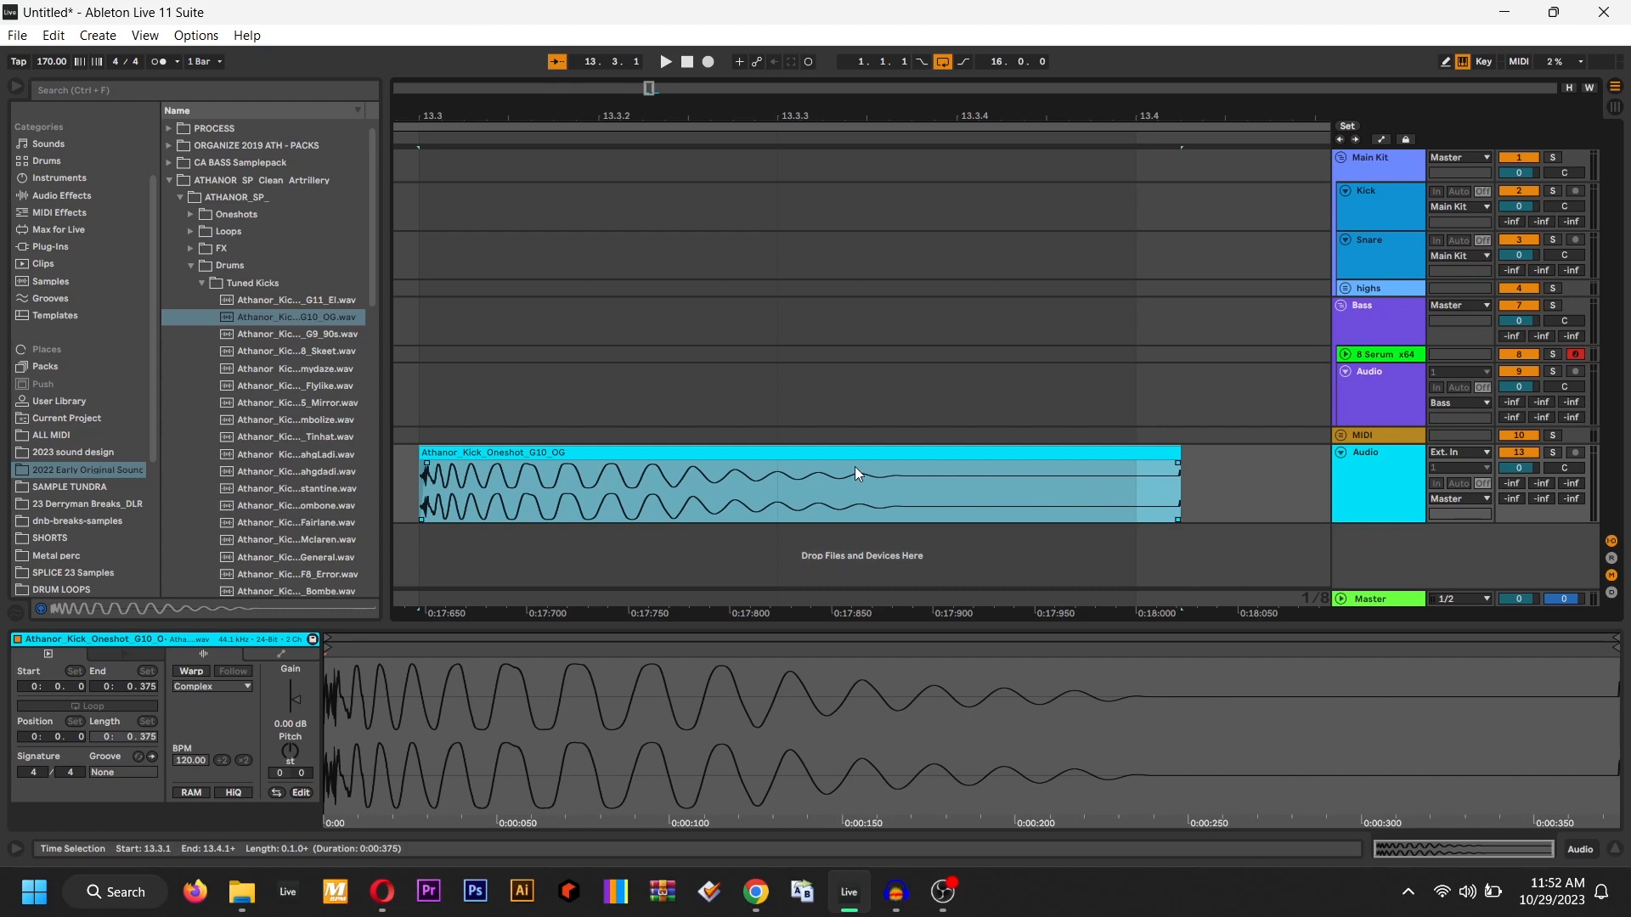
# Trim the end of the G10_OG kick clip back to 13.4 and add a long fade-out over its tail
pyautogui.moveTo(1179, 455); pyautogui.dragTo(1130, 455)
pyautogui.moveTo(1057, 475); pyautogui.dragTo(947, 436)
pyautogui.moveTo(1133, 463)
pyautogui.mouseDown()
pyautogui.moveTo(843, 446)
pyautogui.moveTo(793, 456)
pyautogui.moveTo(935, 488)
pyautogui.moveTo(918, 513)
pyautogui.moveTo(756, 501)
pyautogui.mouseUp()
pyautogui.click(775, 446)
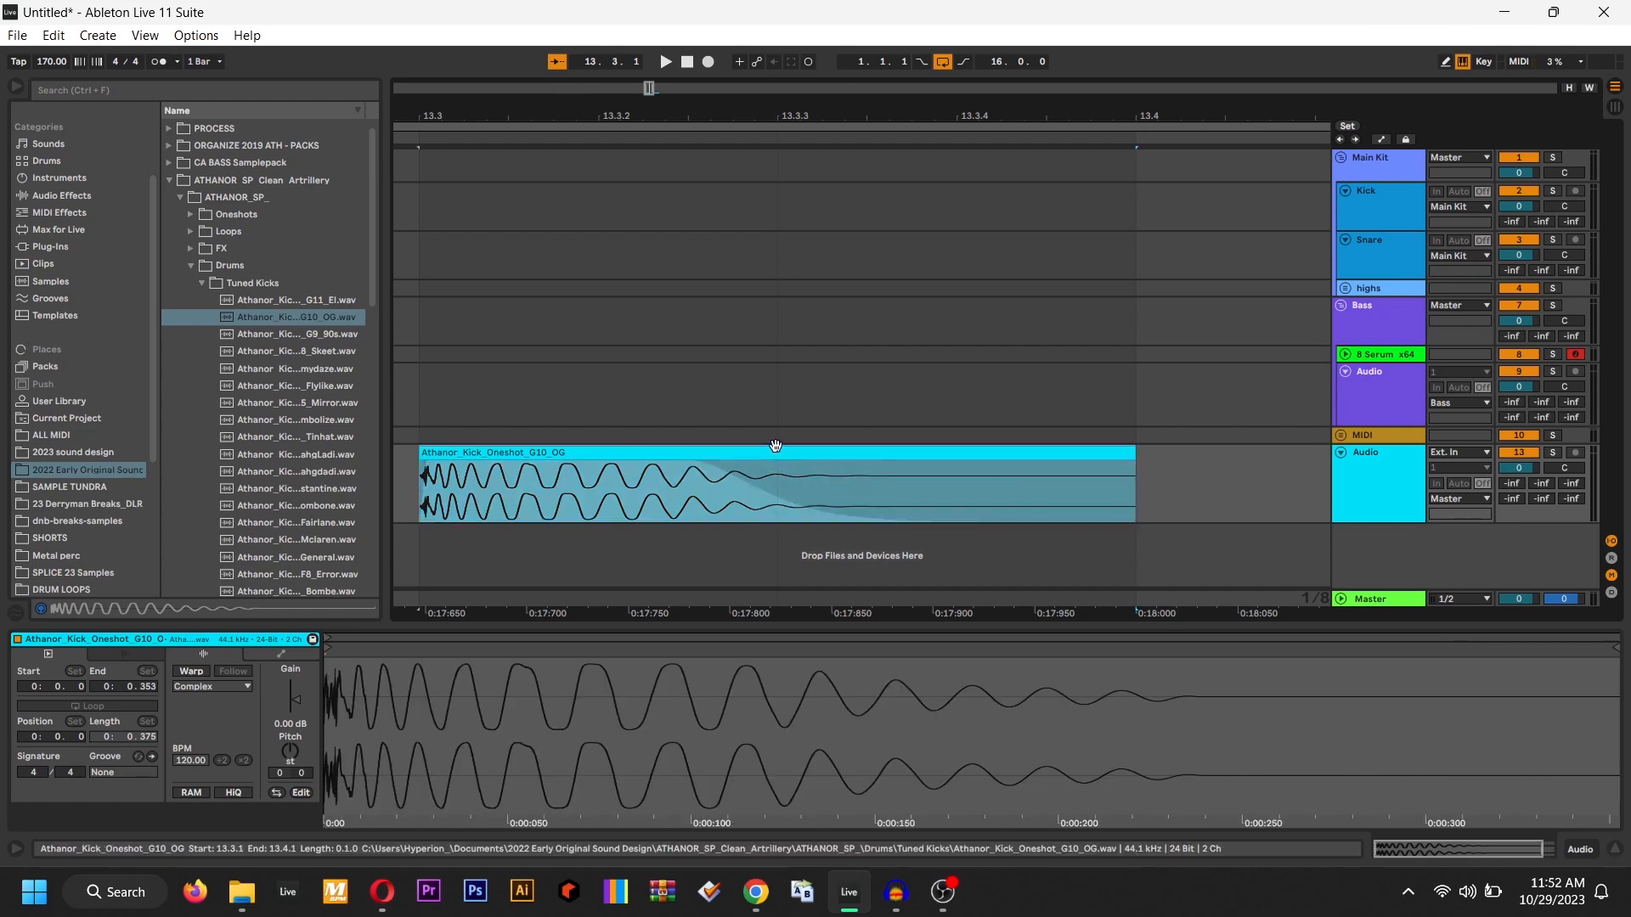
# Shorten the kick clip's fade-out to start at 13.3.3 and reshape its curve, comparing it with the processed clip at bar 14
pyautogui.scroll(-3, 775, 446)
pyautogui.scroll(-2, 774, 463)
pyautogui.click(764, 480)
pyautogui.scroll(-1, 747, 489)
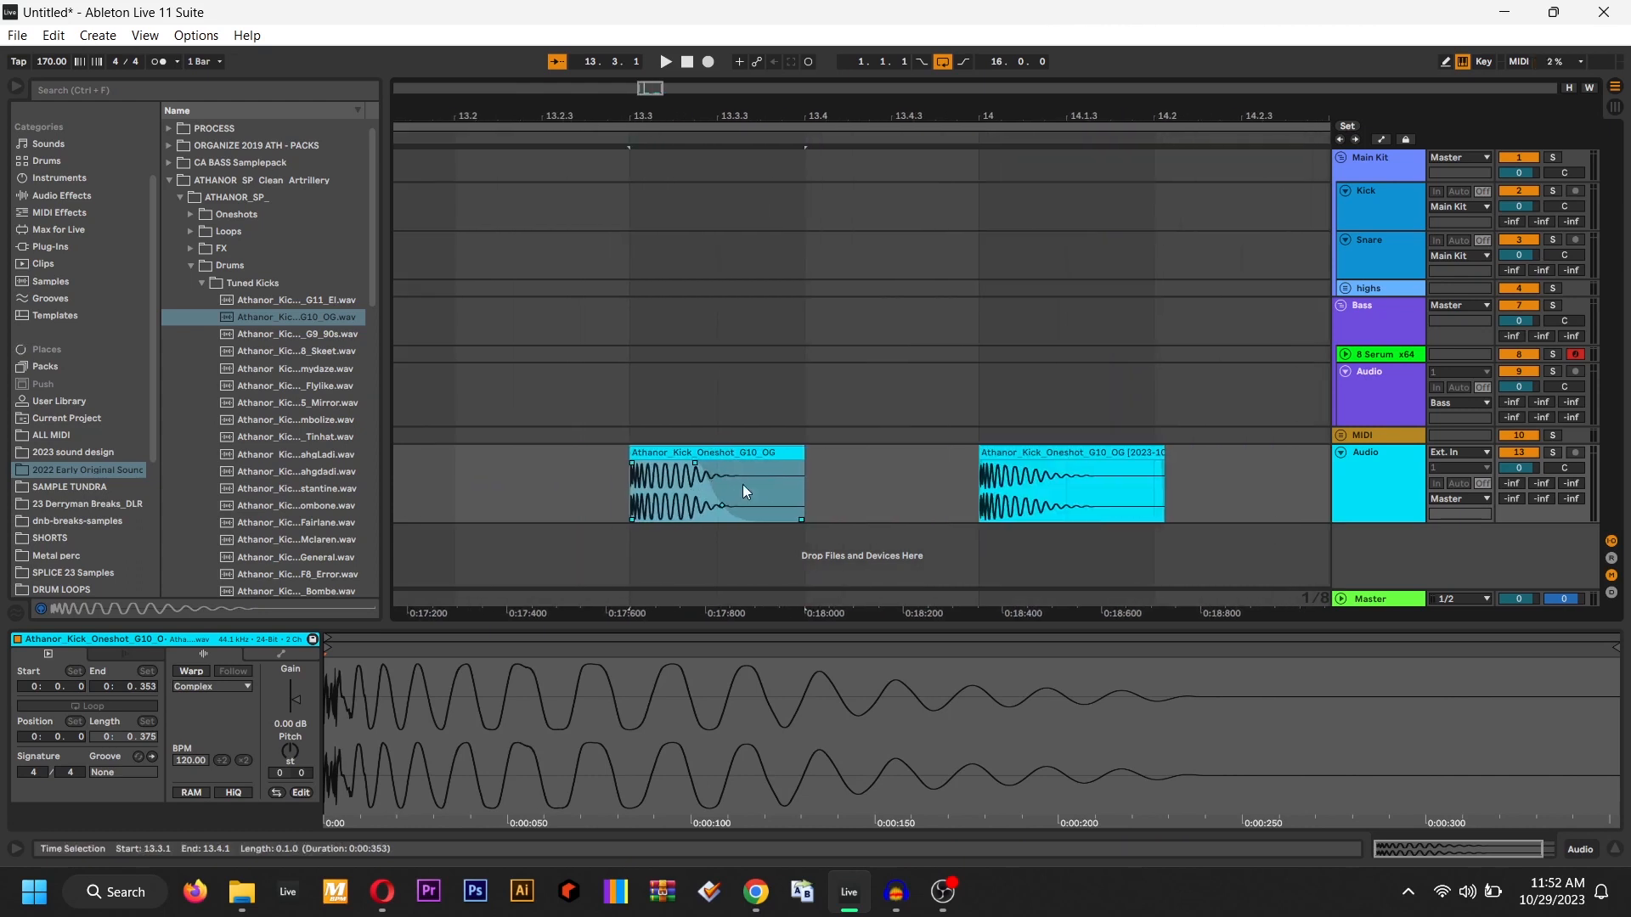
pyautogui.moveTo(695, 464)
pyautogui.mouseDown()
pyautogui.moveTo(901, 460)
pyautogui.moveTo(711, 451)
pyautogui.moveTo(688, 475)
pyautogui.moveTo(718, 466)
pyautogui.mouseUp()
pyautogui.click(797, 462)
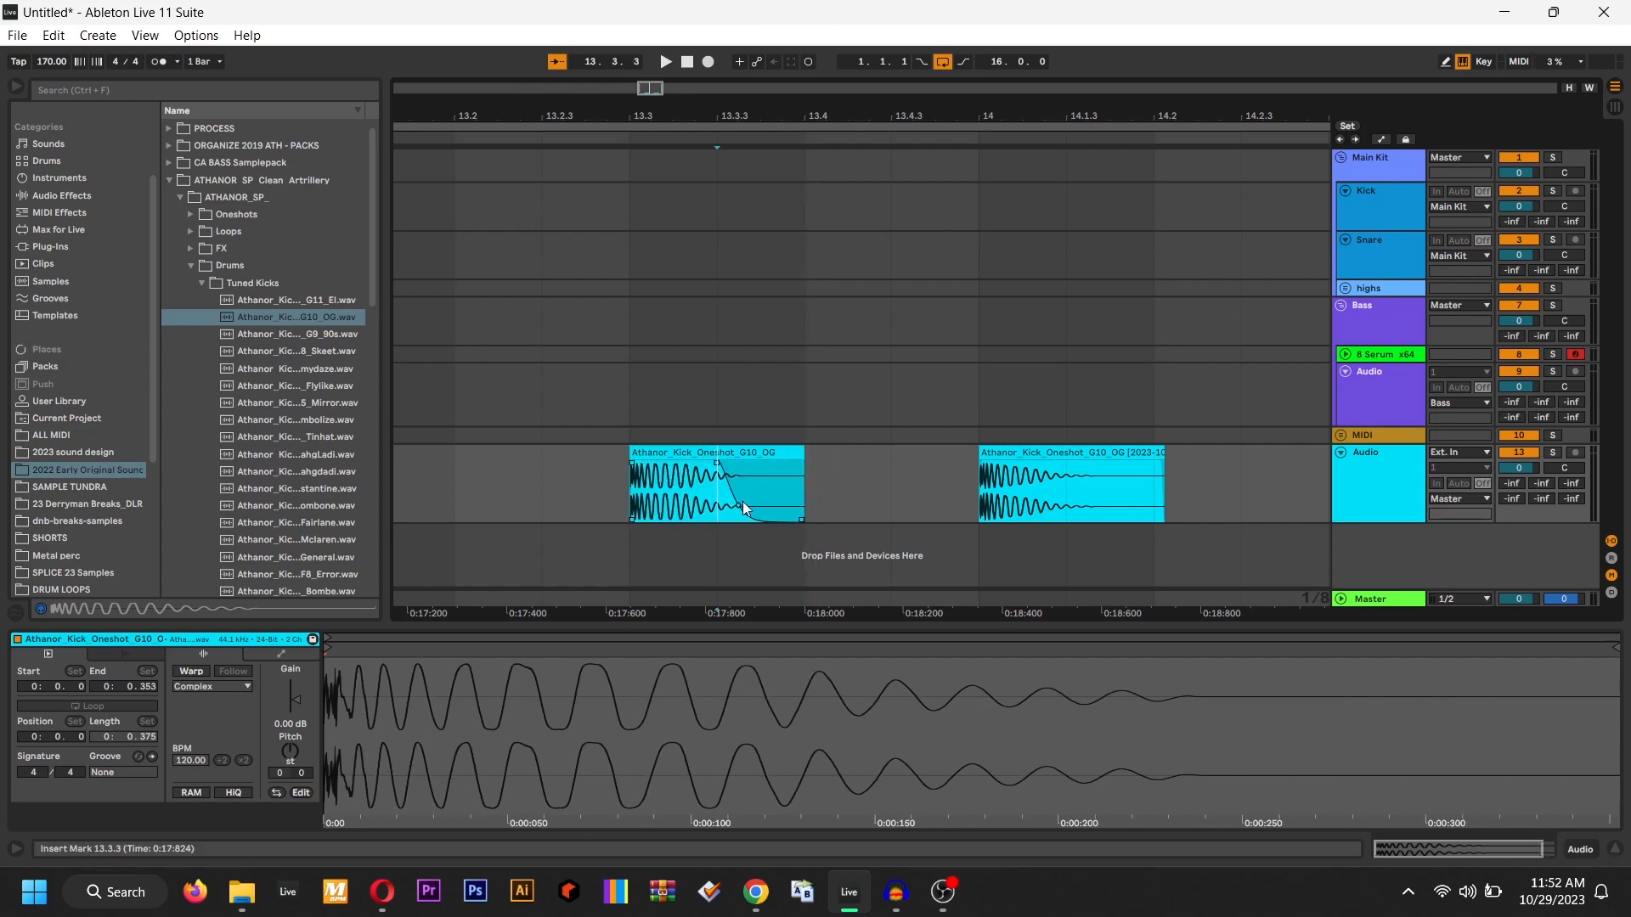
pyautogui.moveTo(742, 508); pyautogui.dragTo(758, 462)
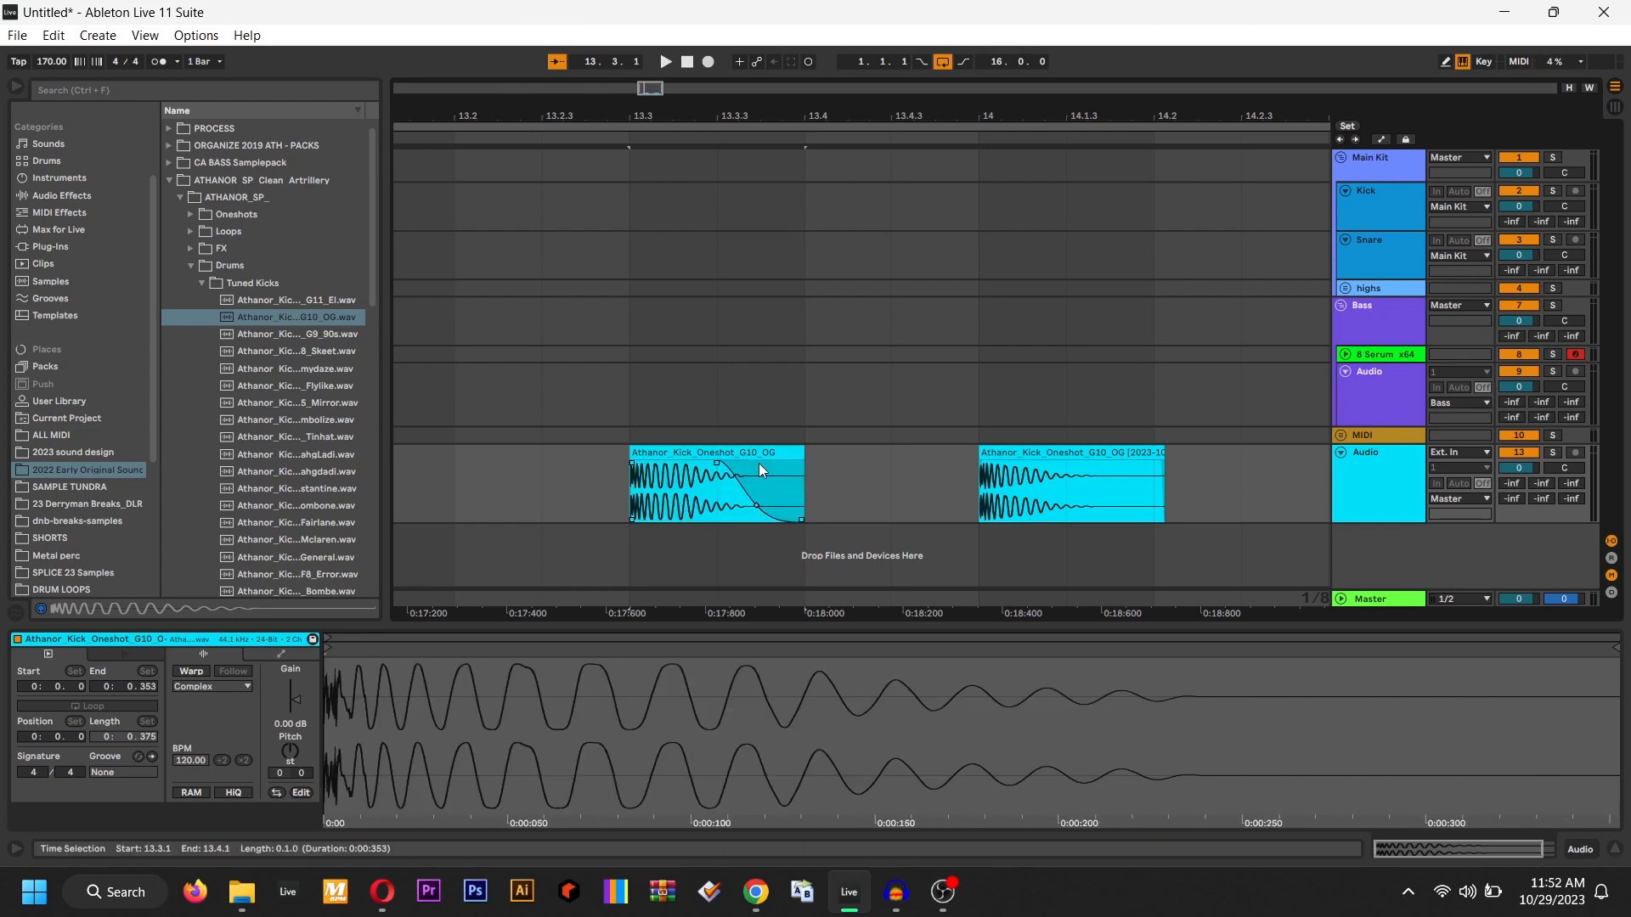
pyautogui.click(1116, 481)
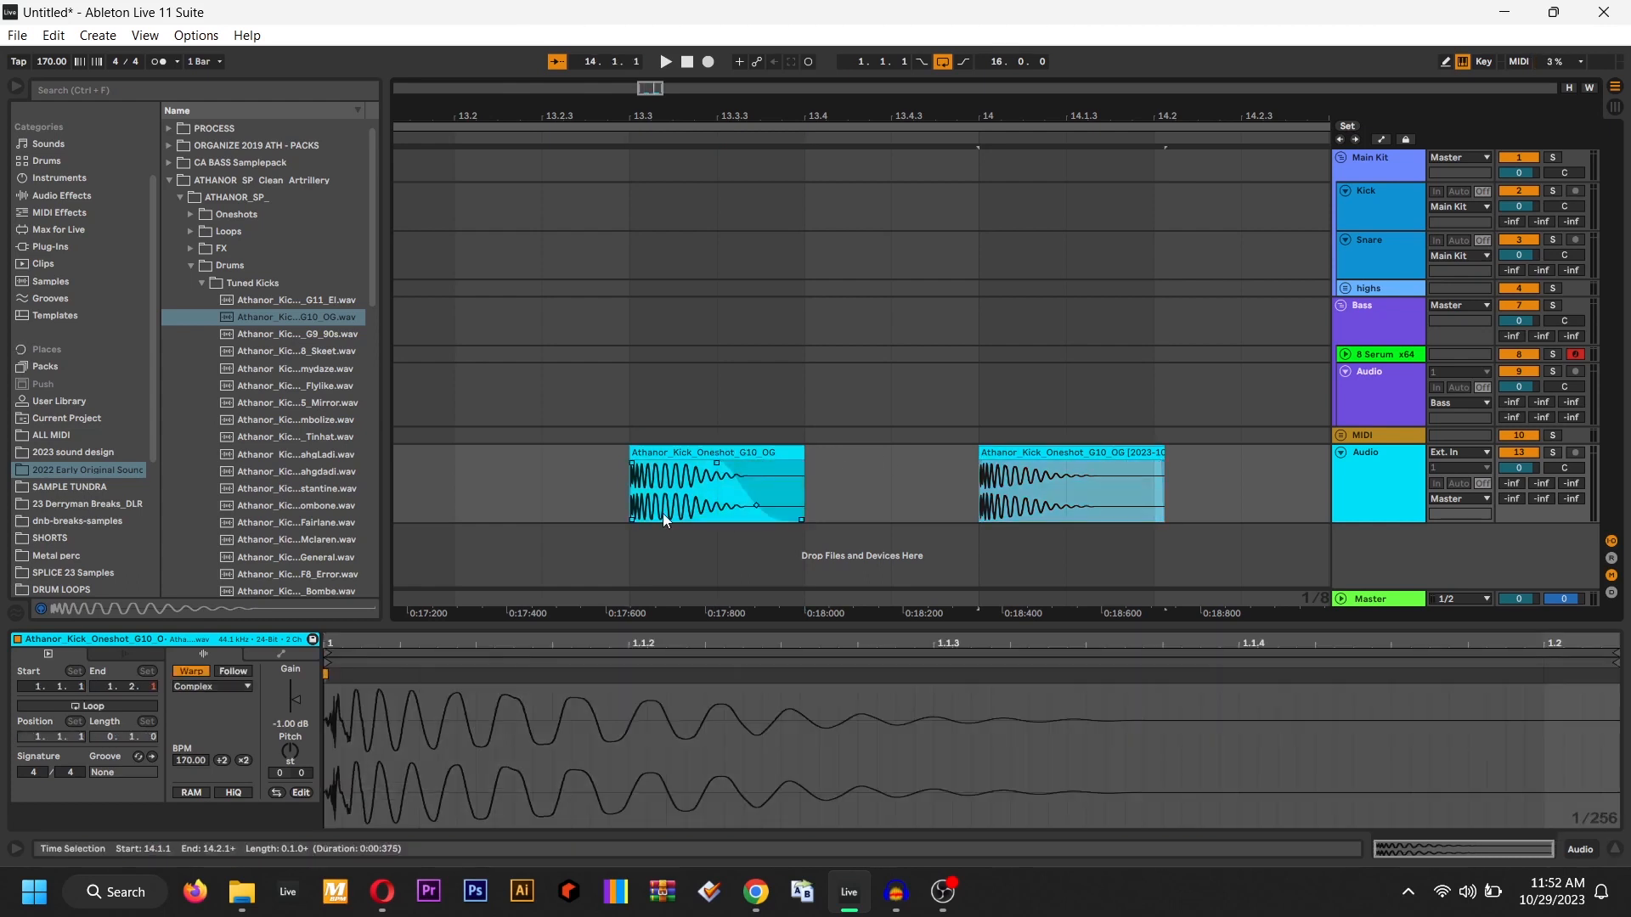
# Replace the kick clip at 13.3 with the G9_90s one-shot from the Tuned Kicks folder and trim its end to 13.4
pyautogui.click(269, 355)
pyautogui.press('Down')
pyautogui.press('Down')
pyautogui.press('Down')
pyautogui.press('Down')
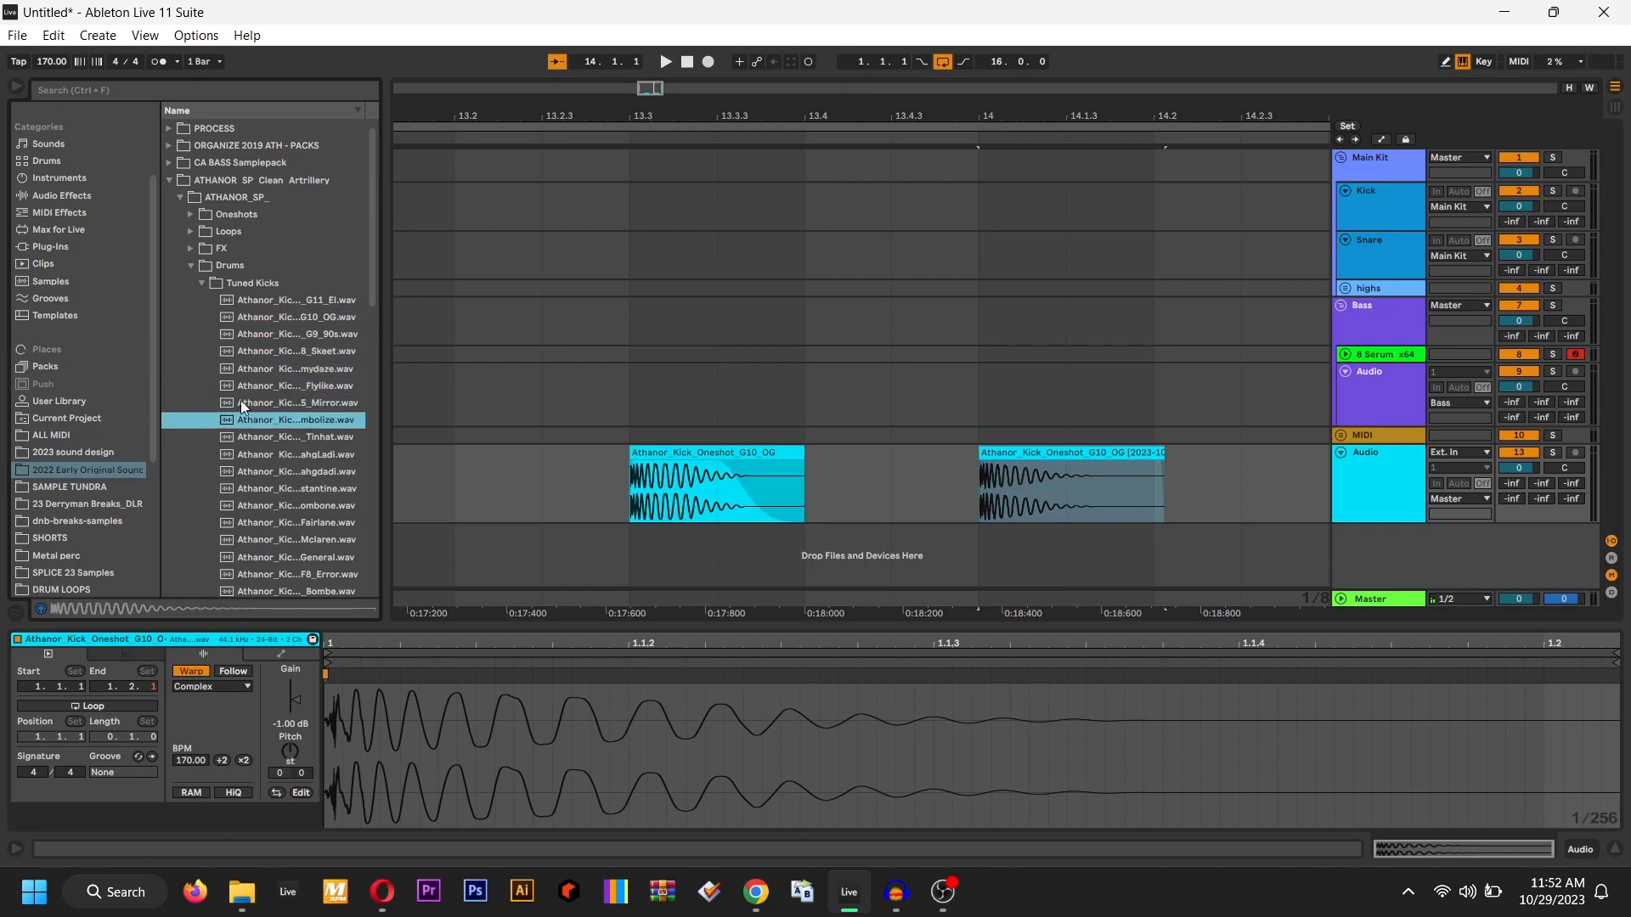
pyautogui.moveTo(340, 333); pyautogui.dragTo(637, 485)
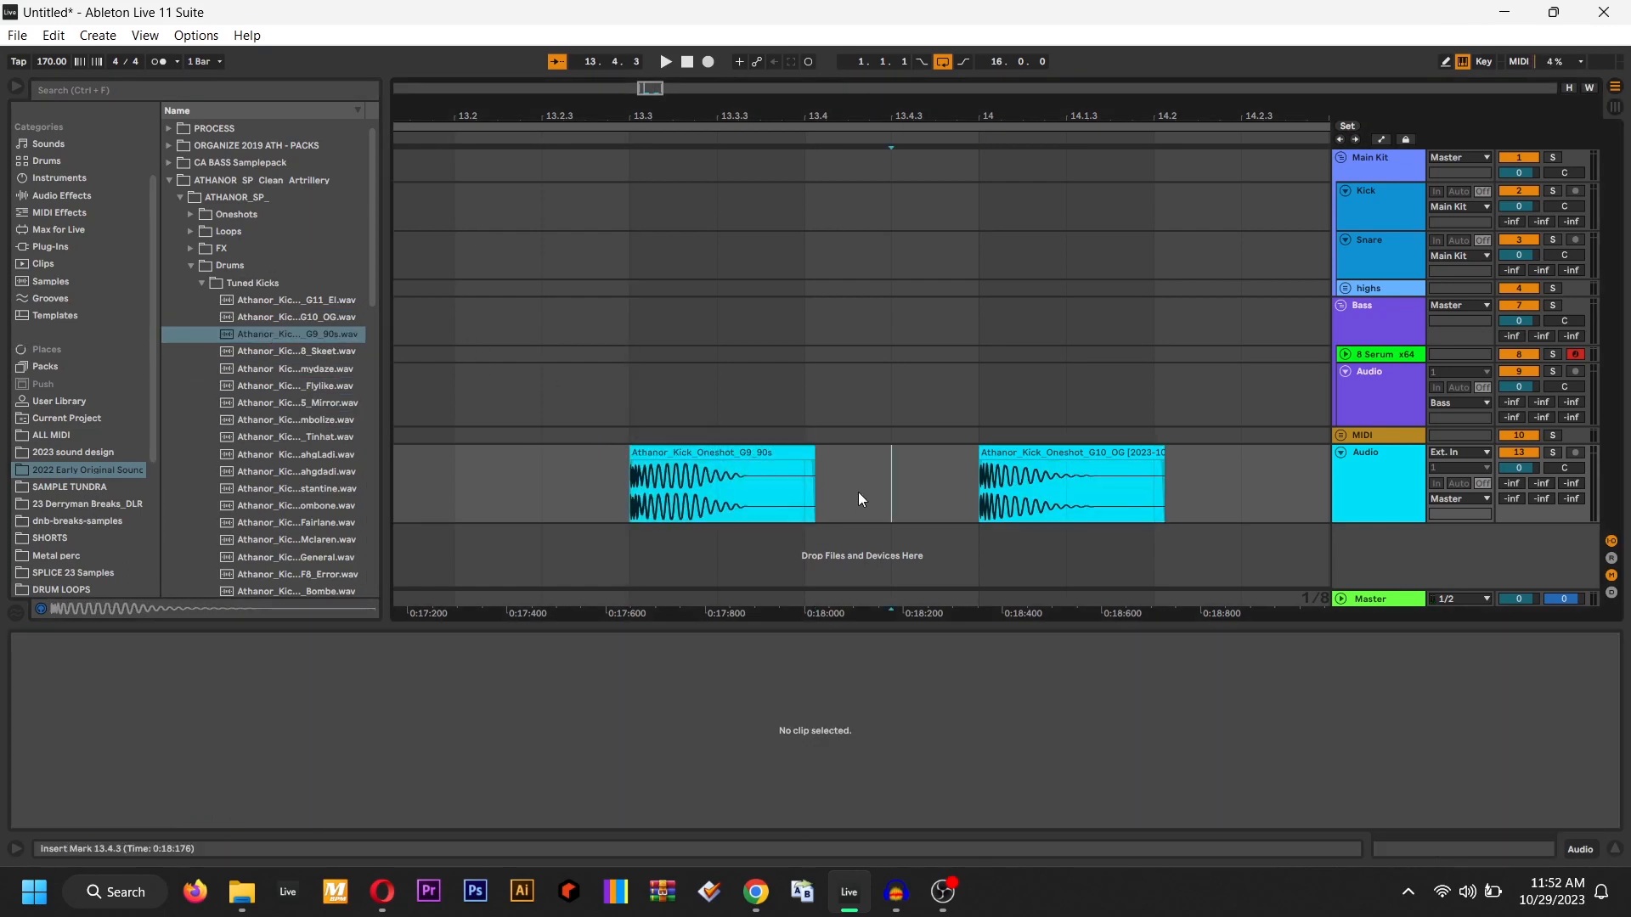
pyautogui.moveTo(811, 456); pyautogui.dragTo(722, 459)
# Audition more one-shots further down the Tuned Kicks folder, including the Tinhat kick
pyautogui.click(352, 369)
pyautogui.click(359, 457)
pyautogui.press('Up')
pyautogui.click(807, 499)
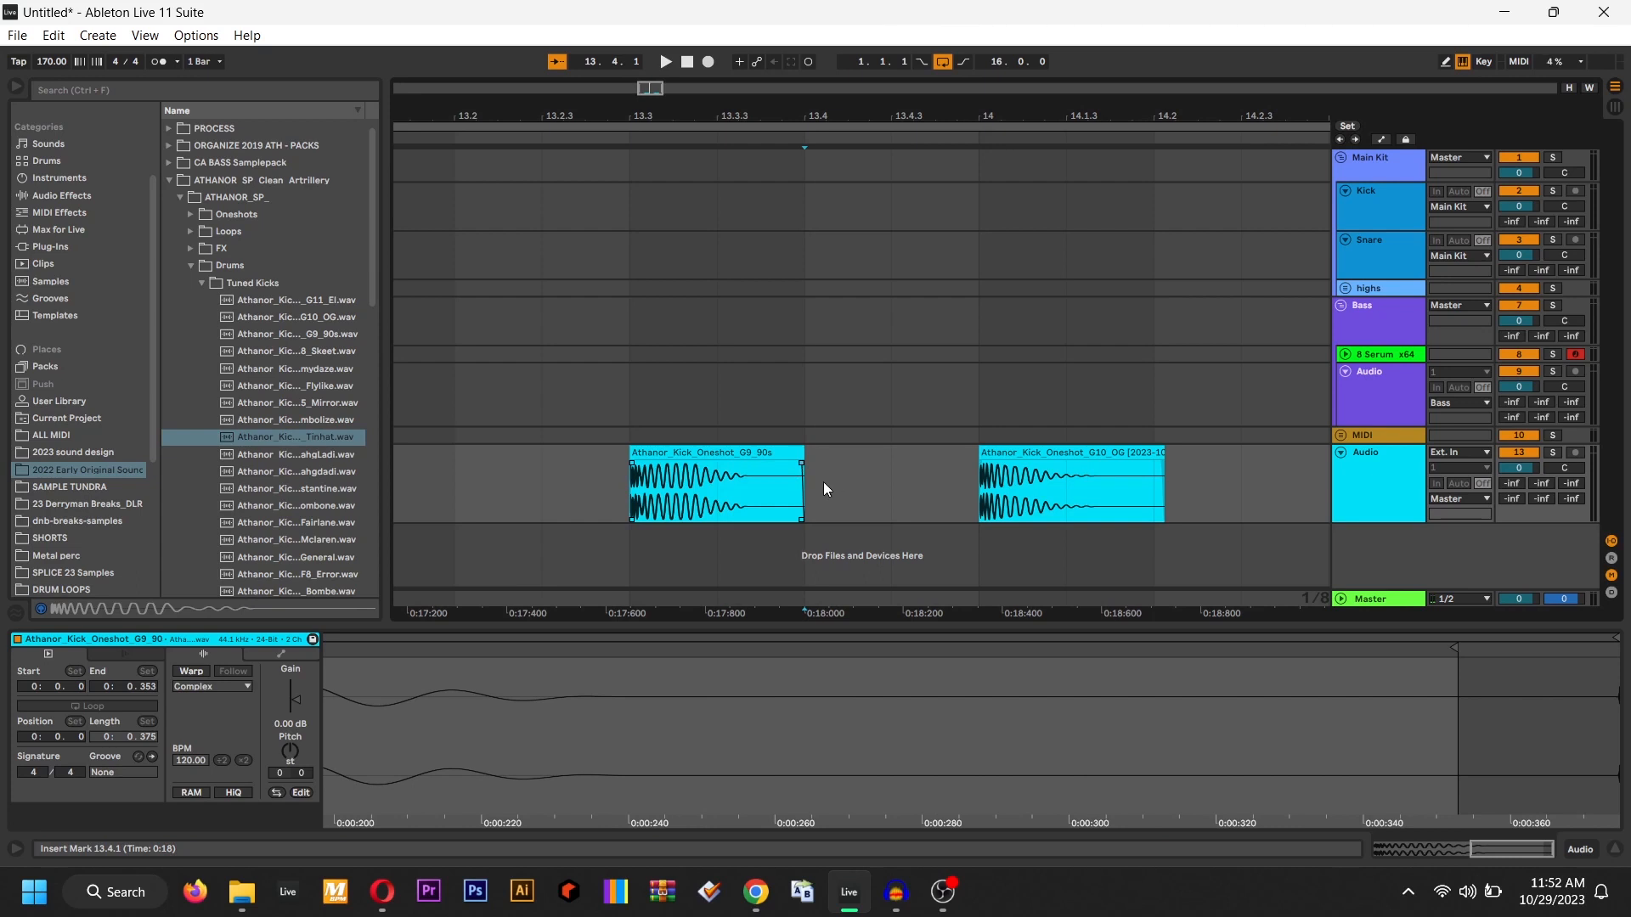
# Switch to Audacity and open the Macro Manager with the Fade Ends macro selected
pyautogui.click(898, 902)
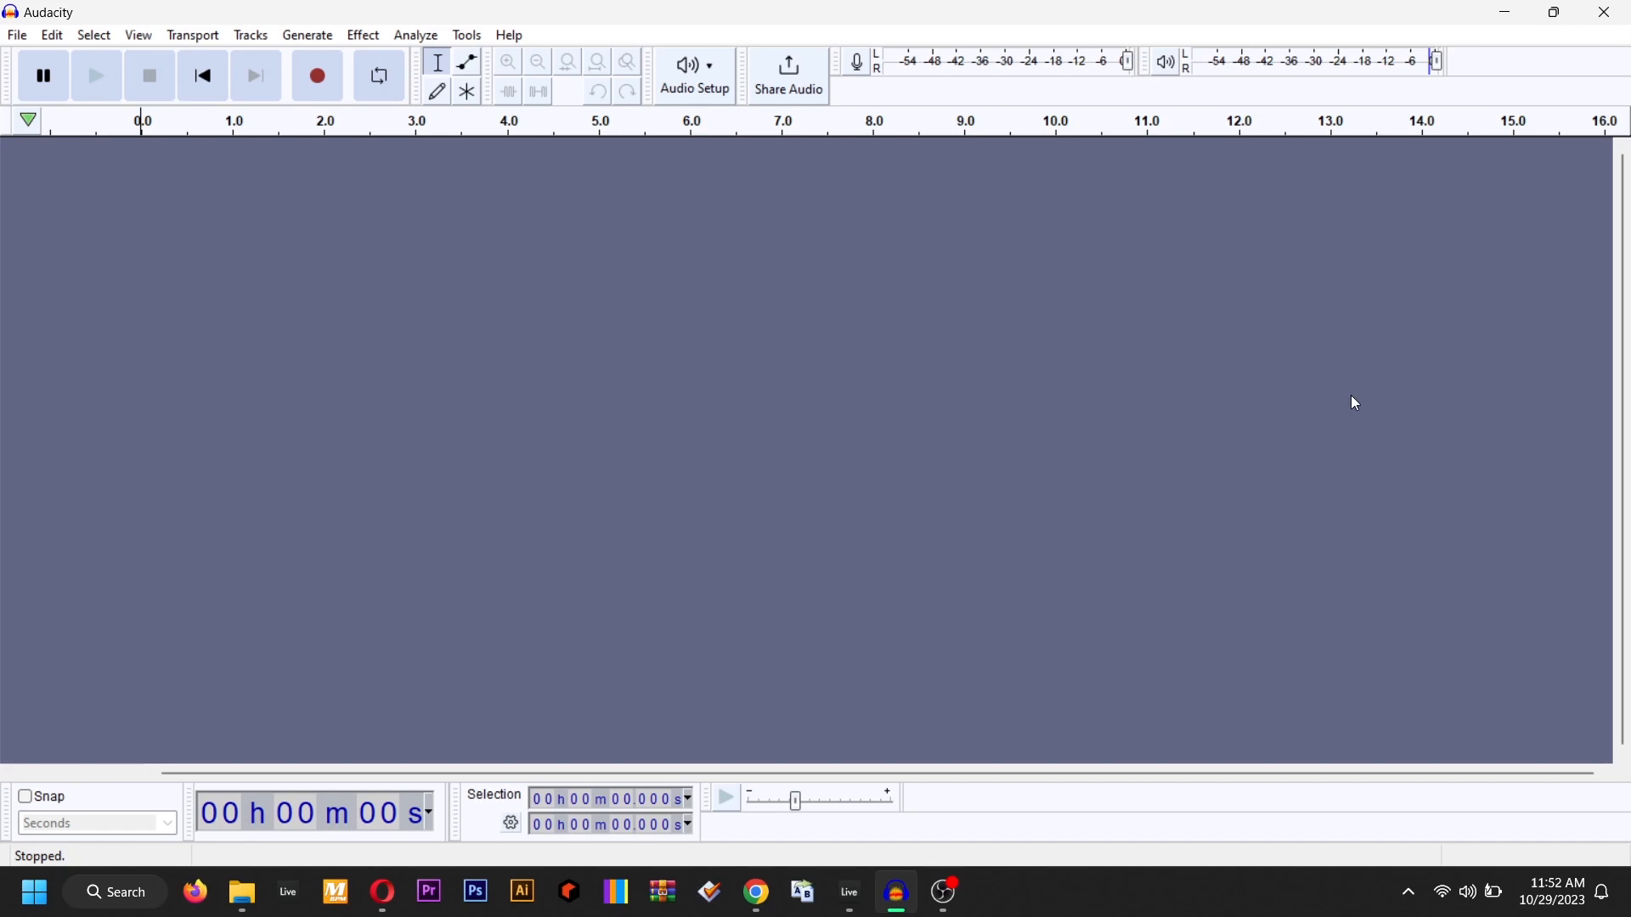
pyautogui.click(471, 37)
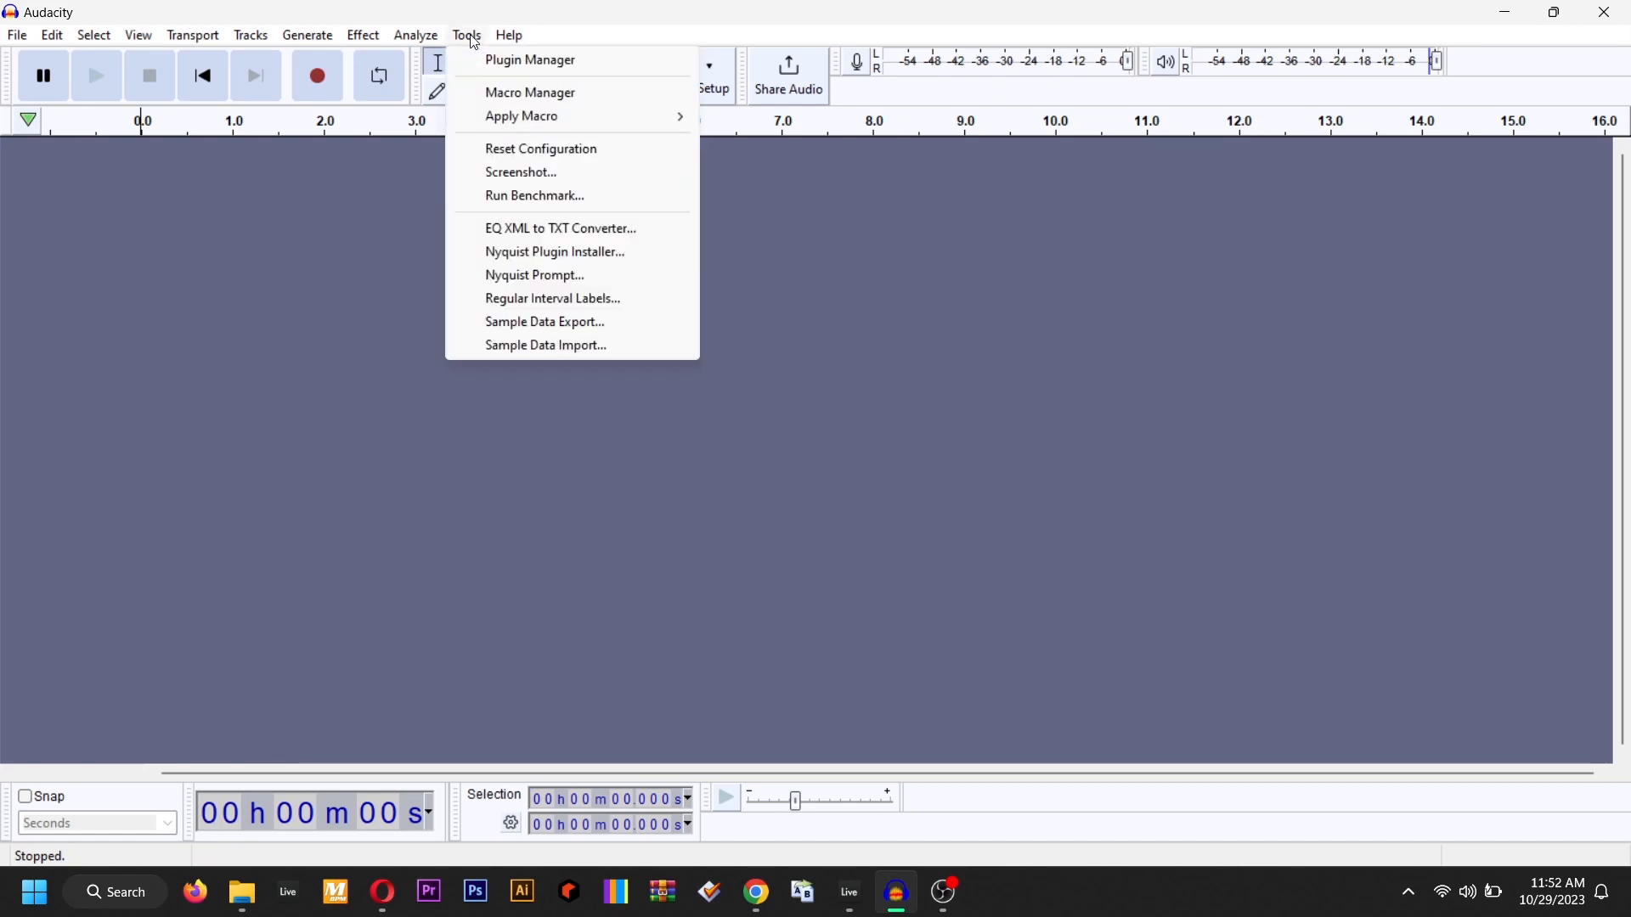
pyautogui.click(582, 106)
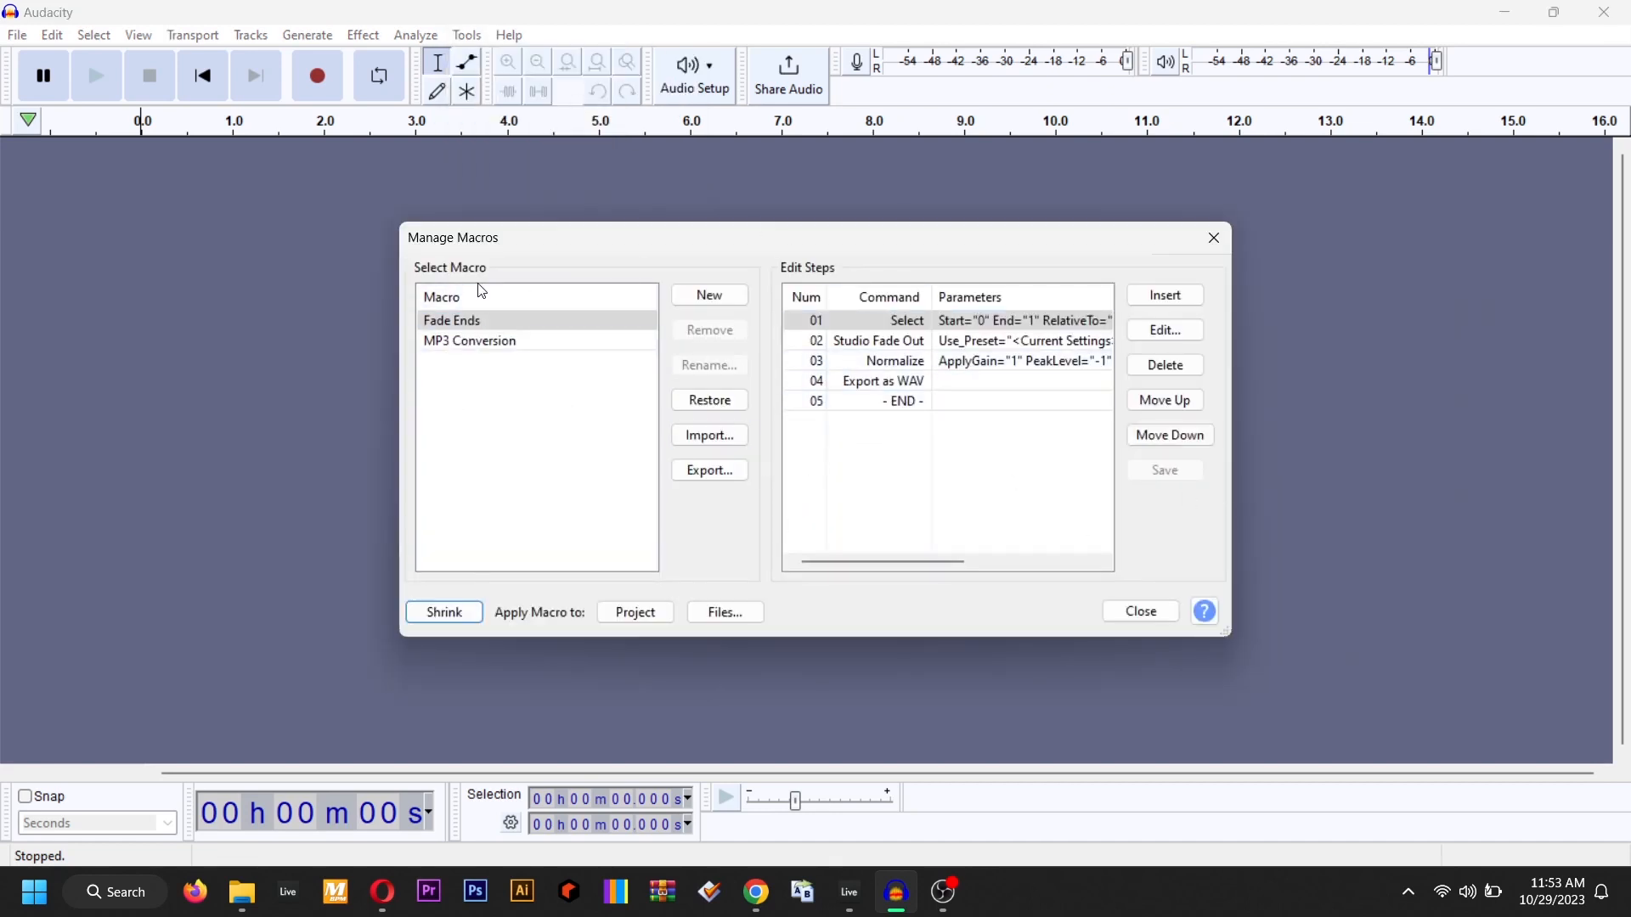
pyautogui.click(494, 340)
pyautogui.click(481, 321)
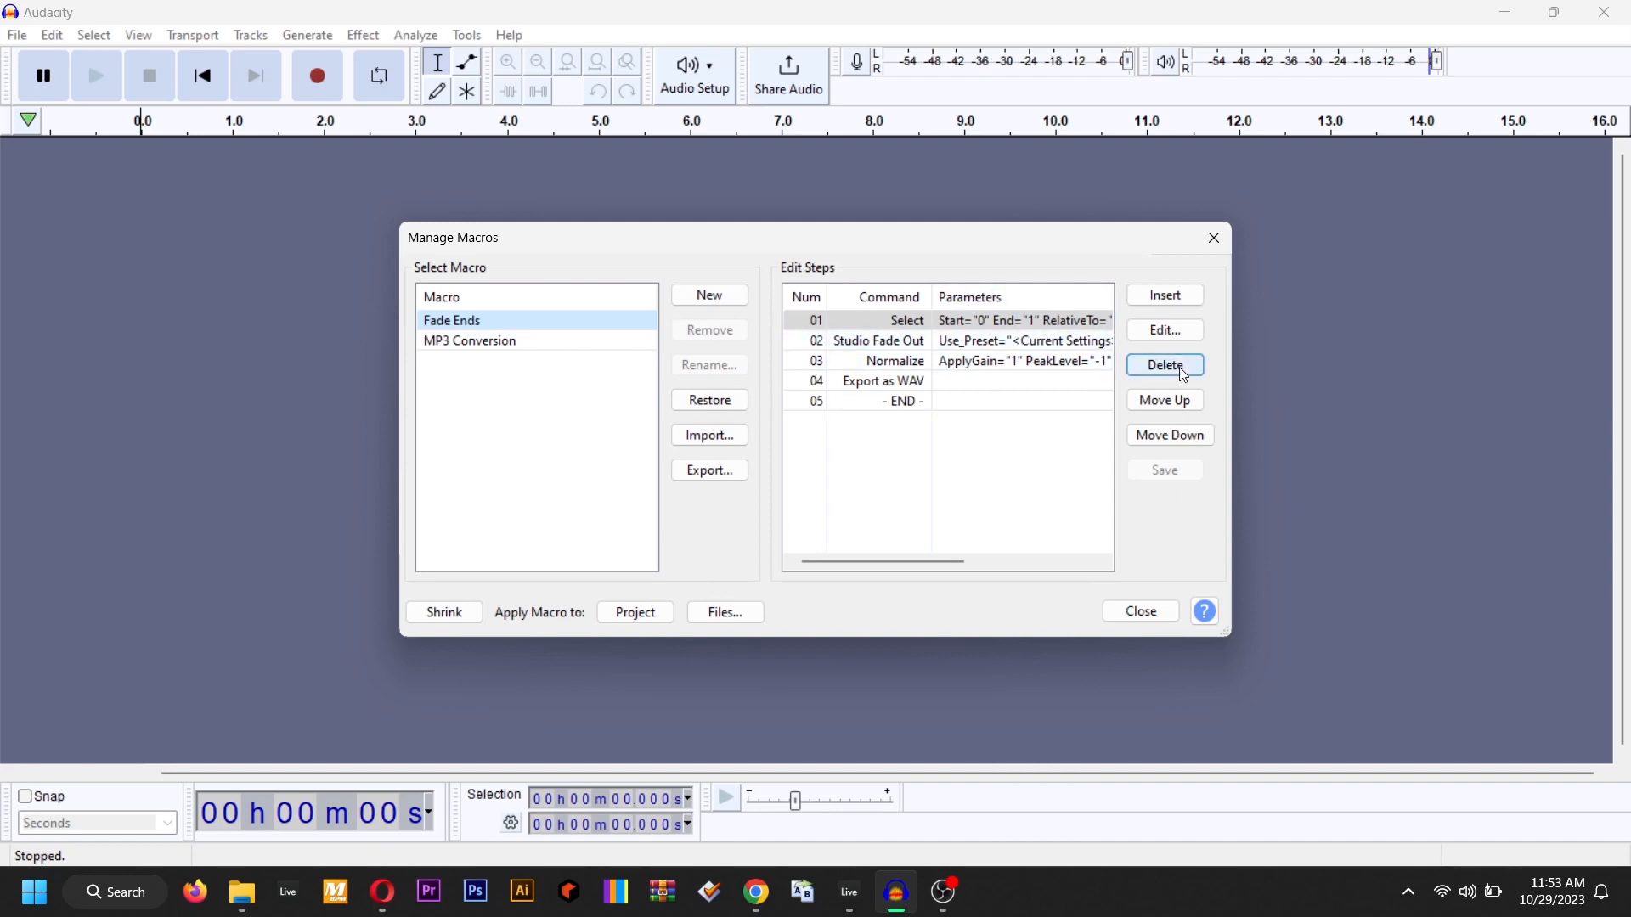
# Delete the Normalize command from the Fade Ends macro
pyautogui.click(1165, 297)
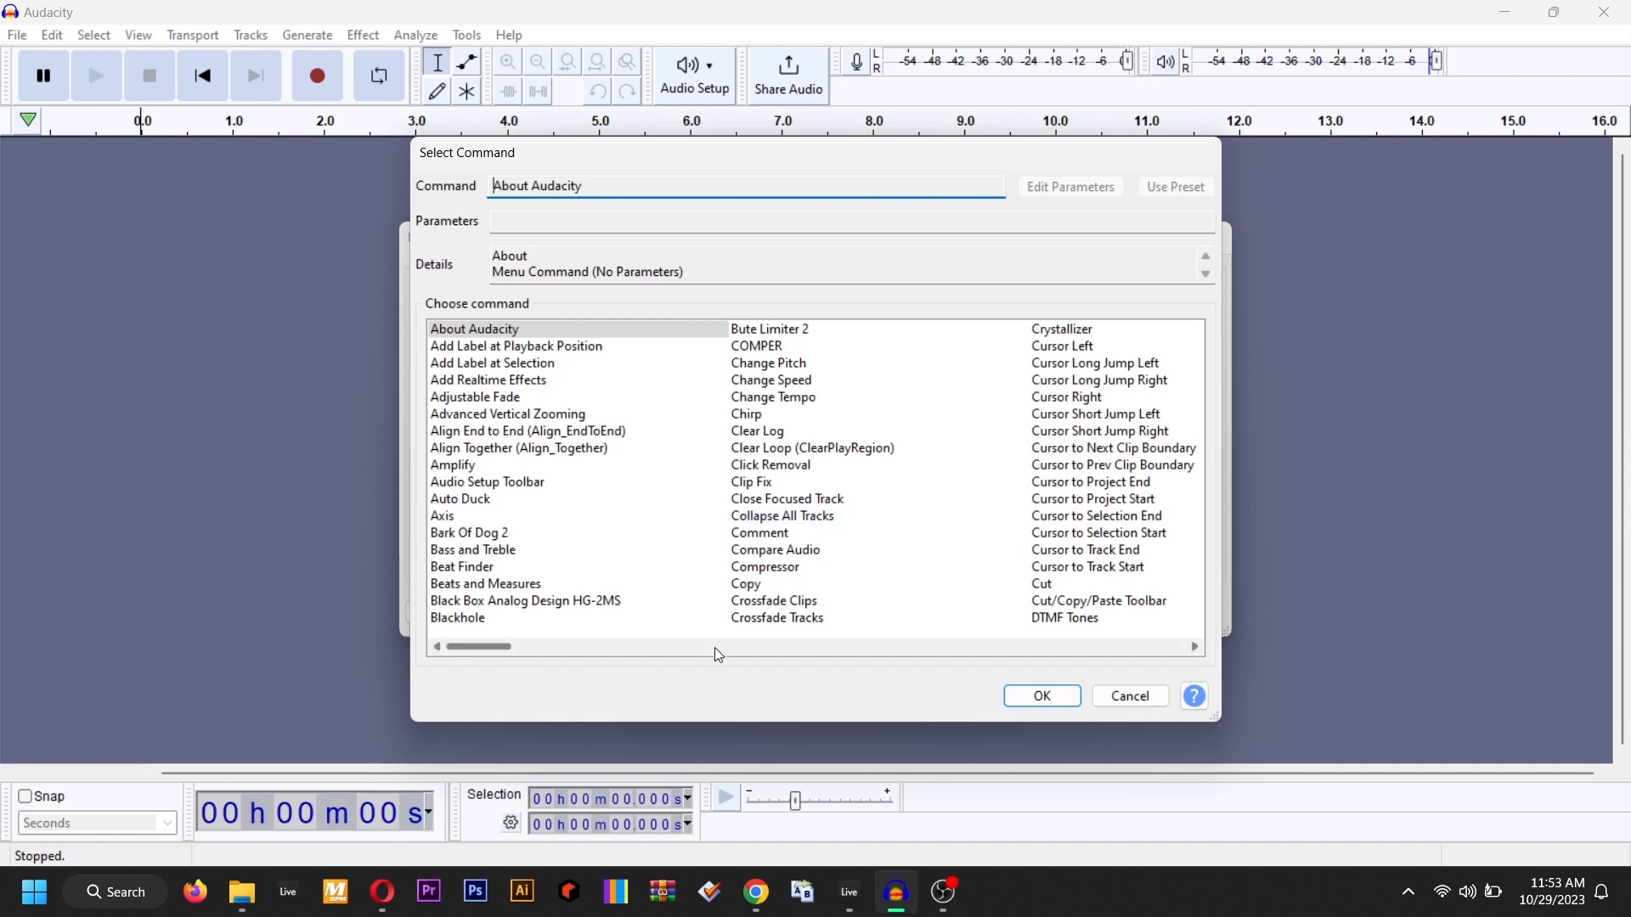
pyautogui.click(1130, 696)
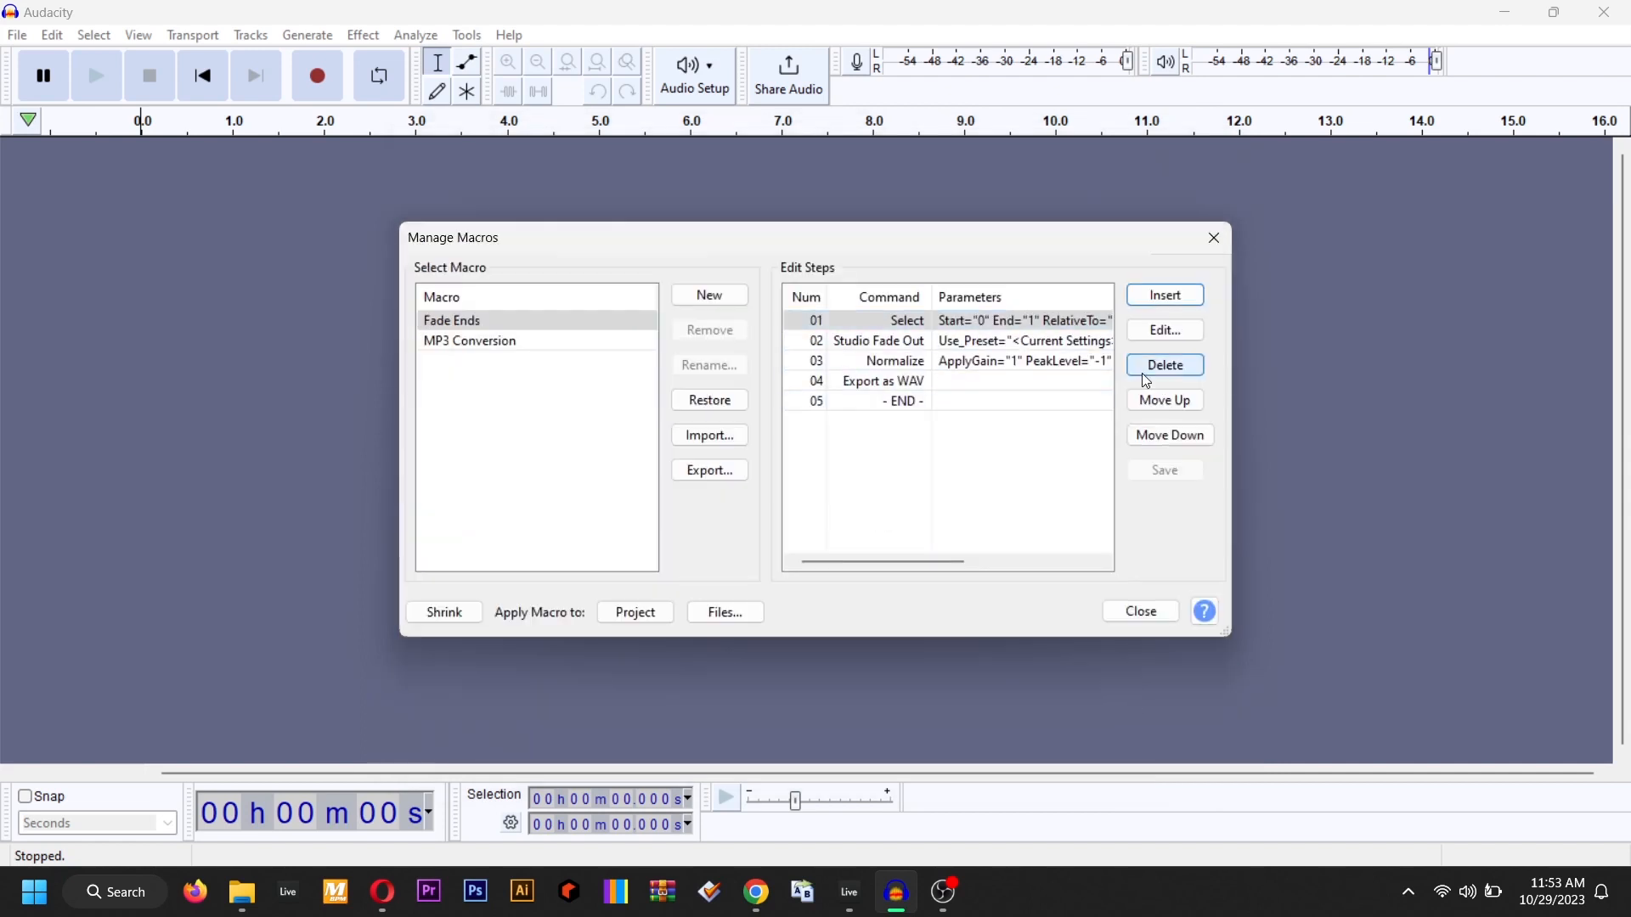
pyautogui.click(892, 362)
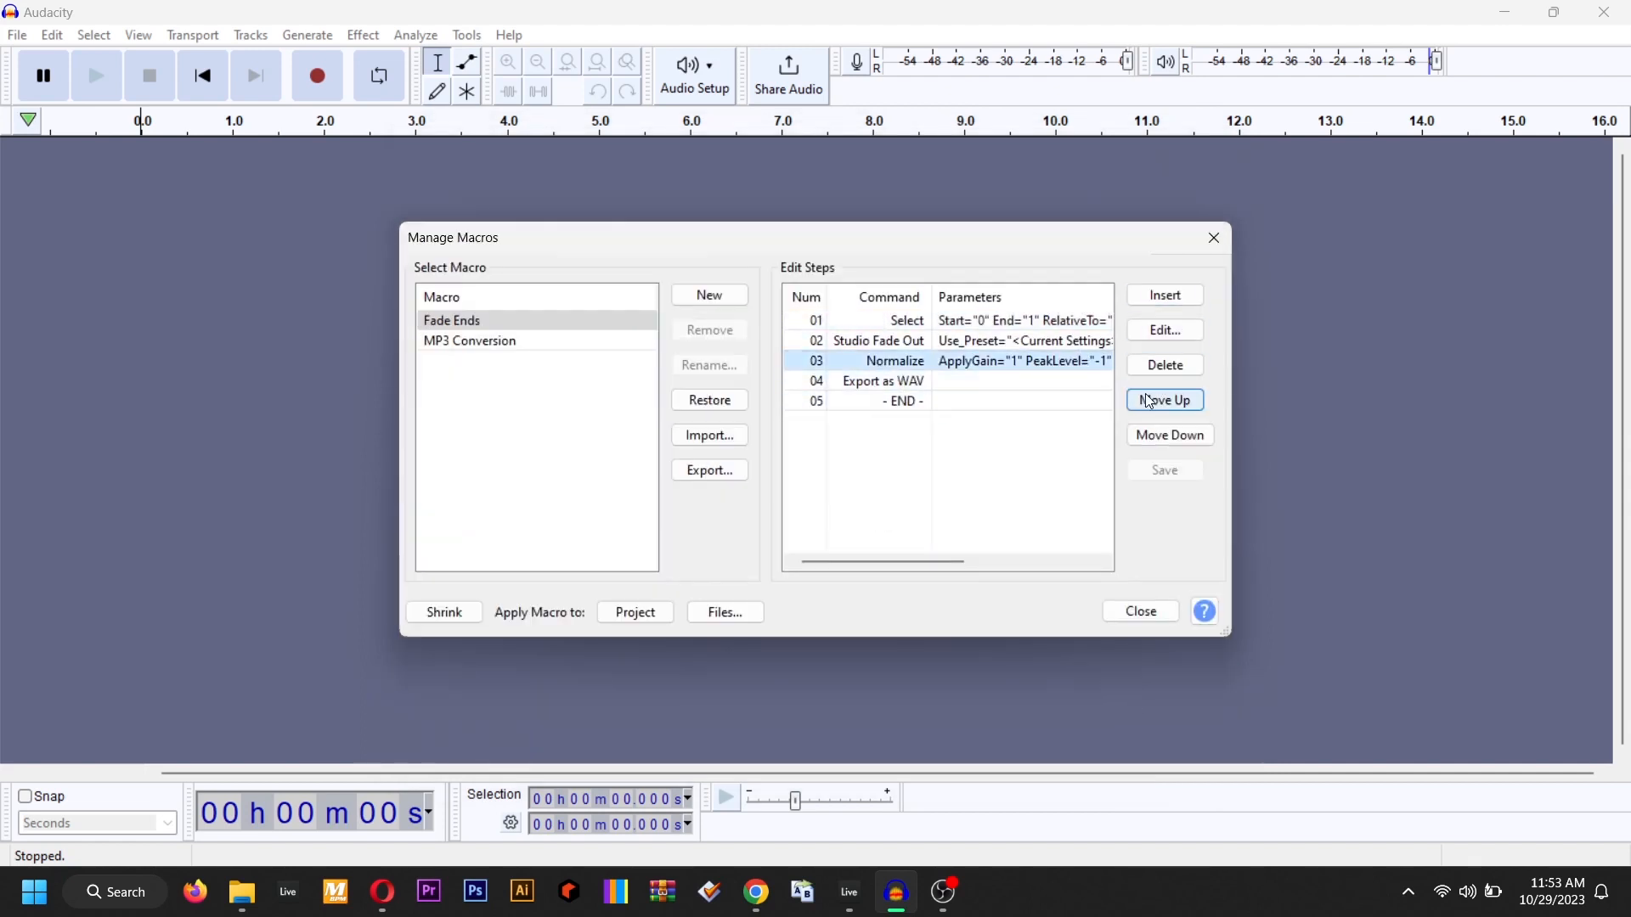
pyautogui.click(1160, 374)
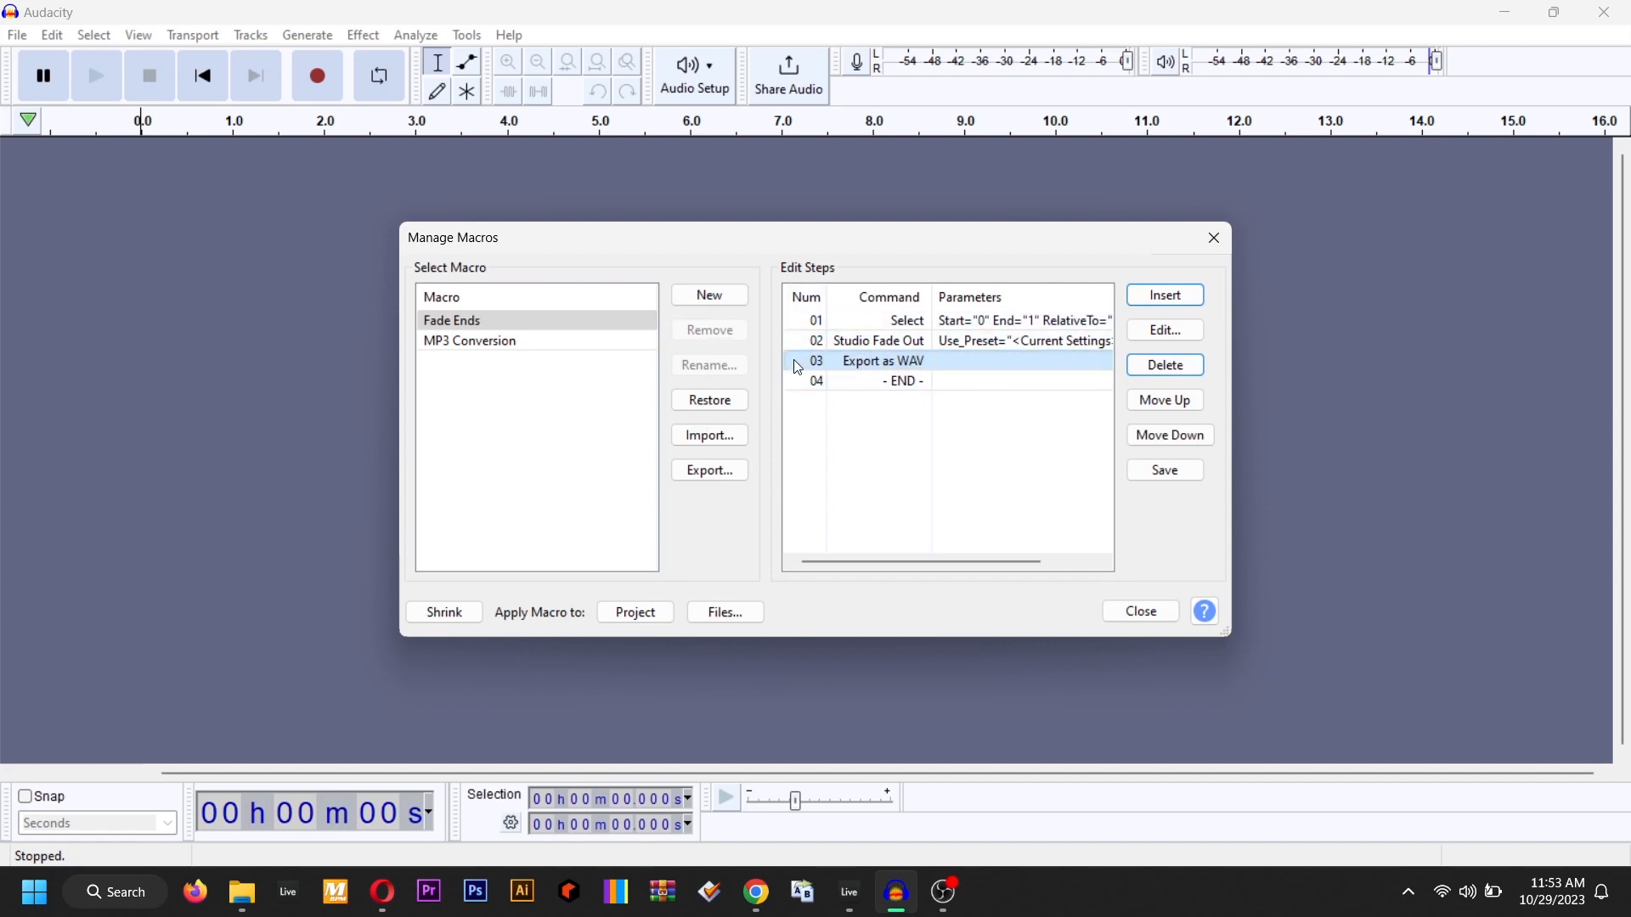
# Widen the macro window and examine the parameters of the Select, Studio Fade Out and Export as WAV commands
pyautogui.click(856, 328)
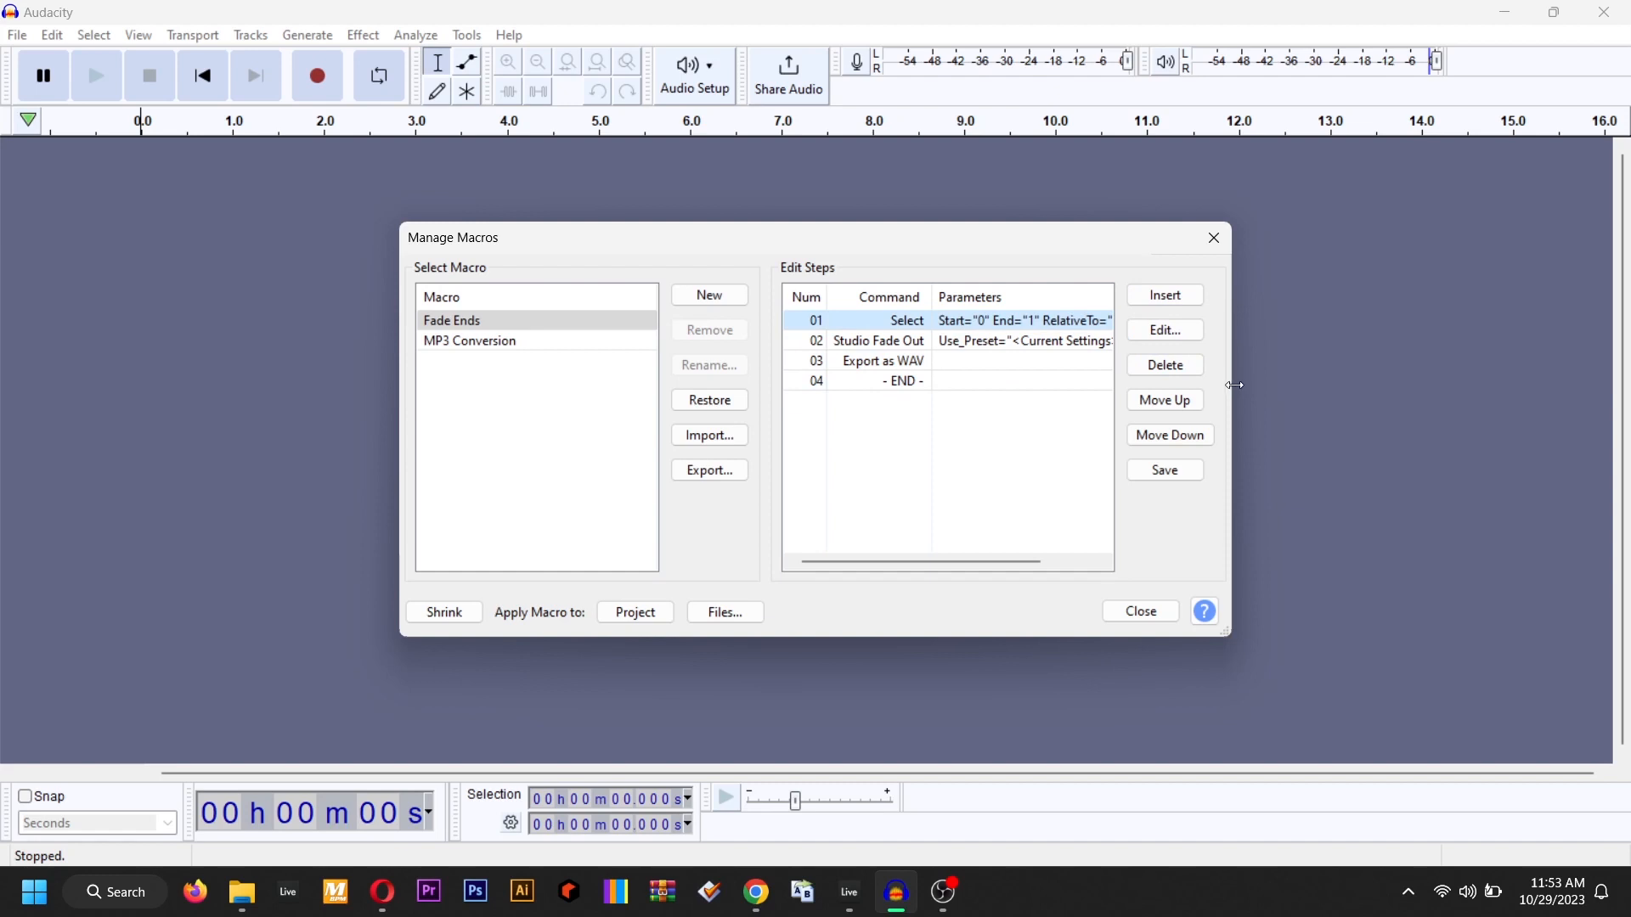
pyautogui.moveTo(1232, 387); pyautogui.dragTo(1483, 384)
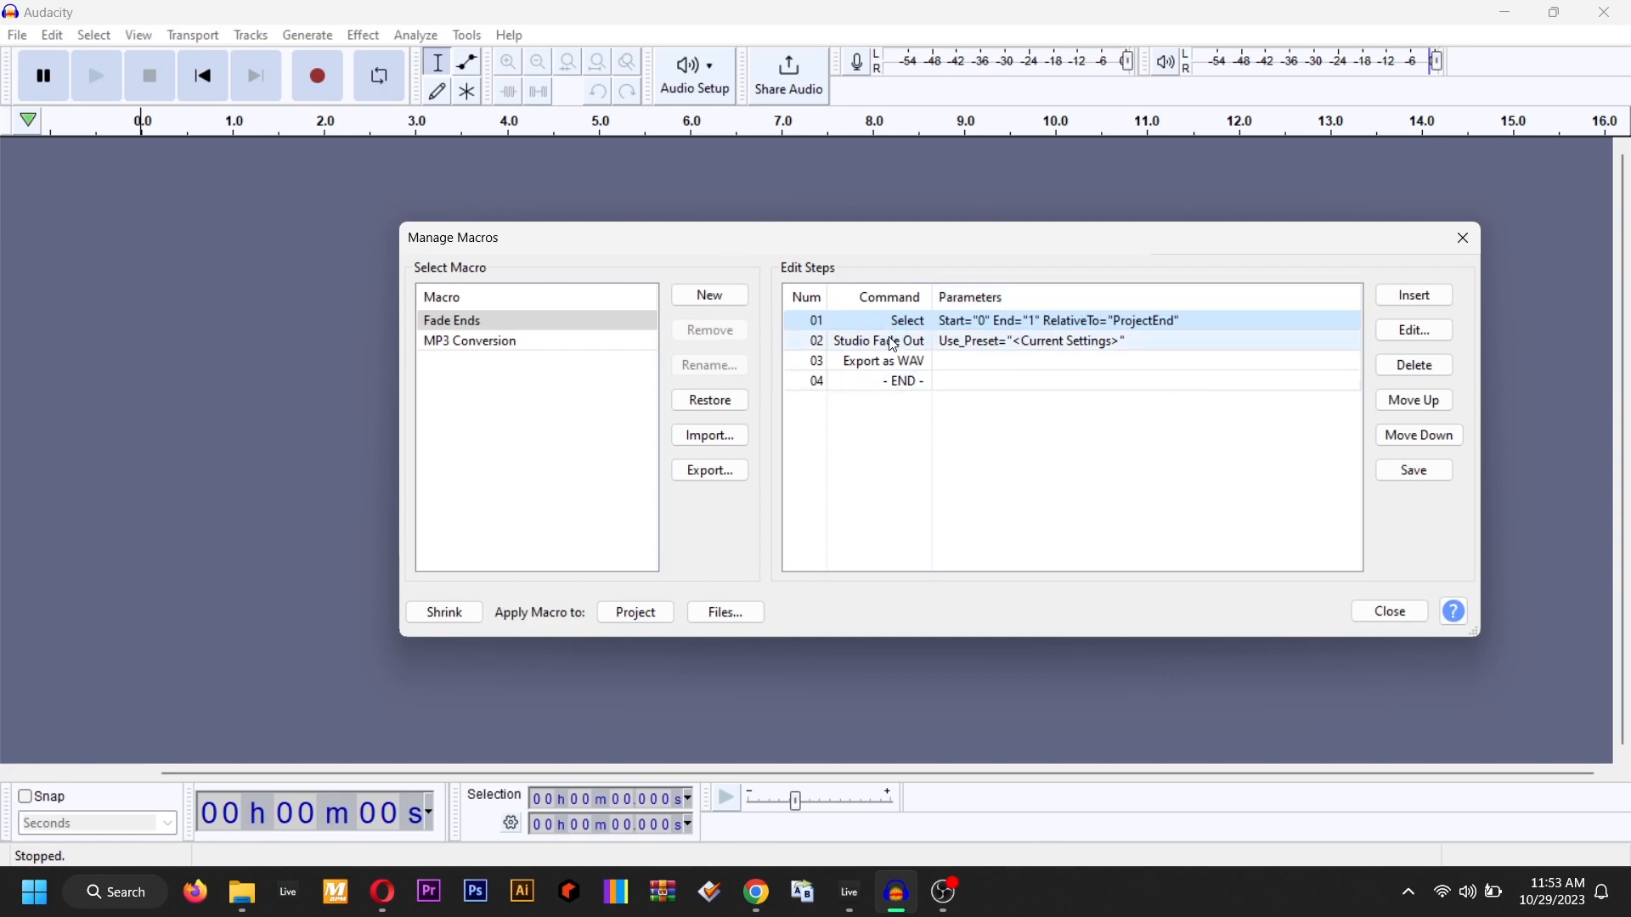
pyautogui.click(988, 346)
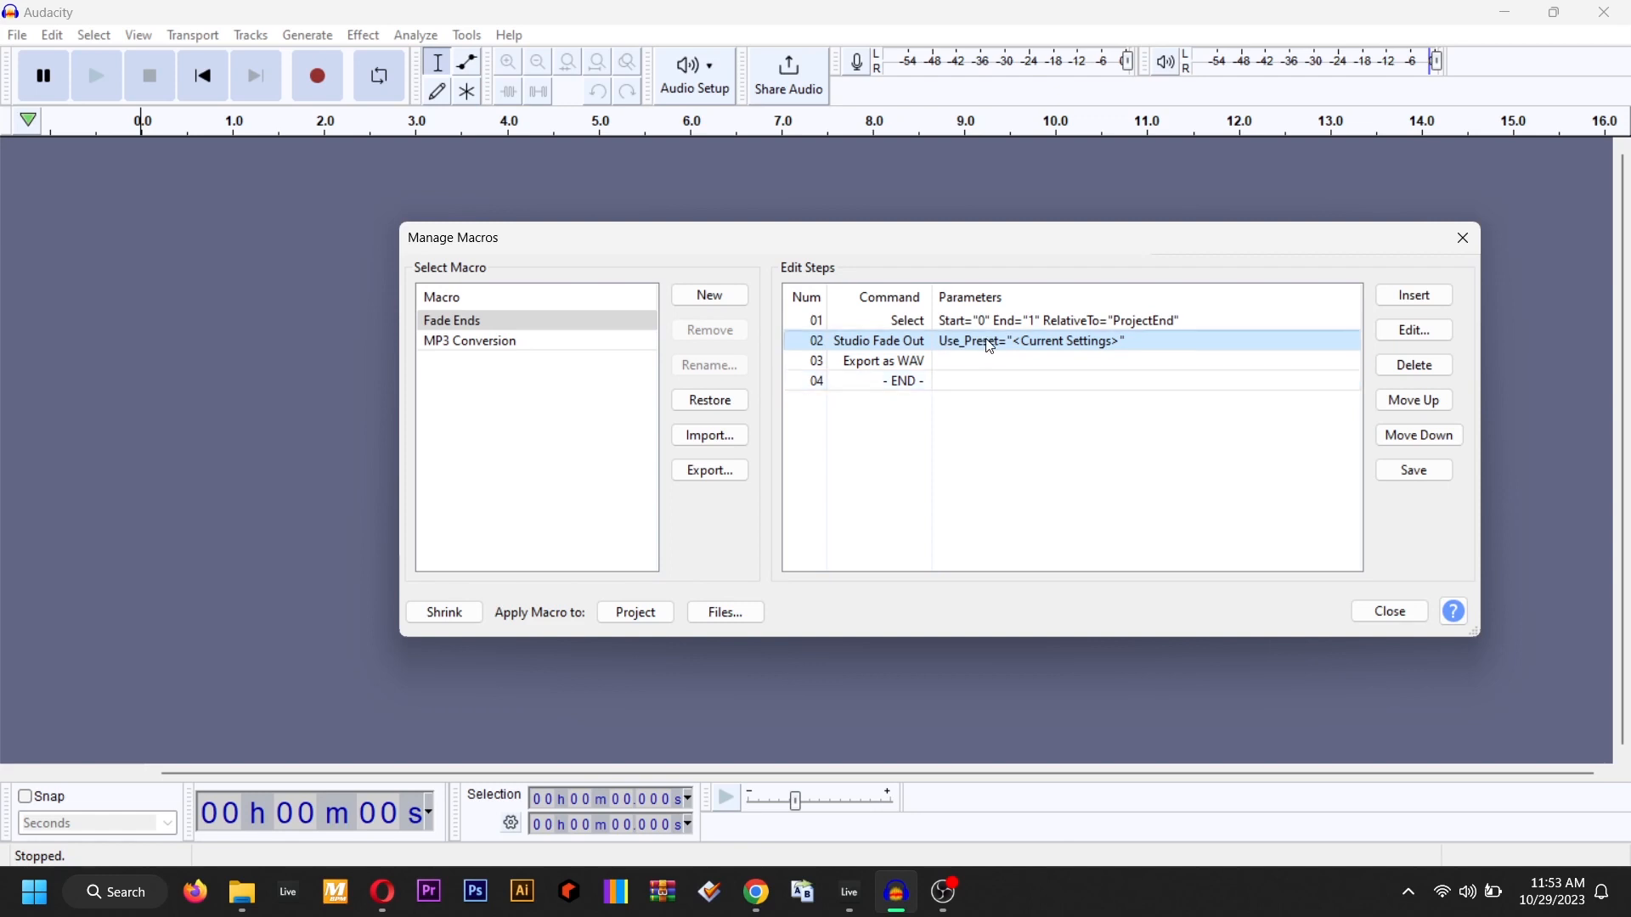
pyautogui.click(926, 365)
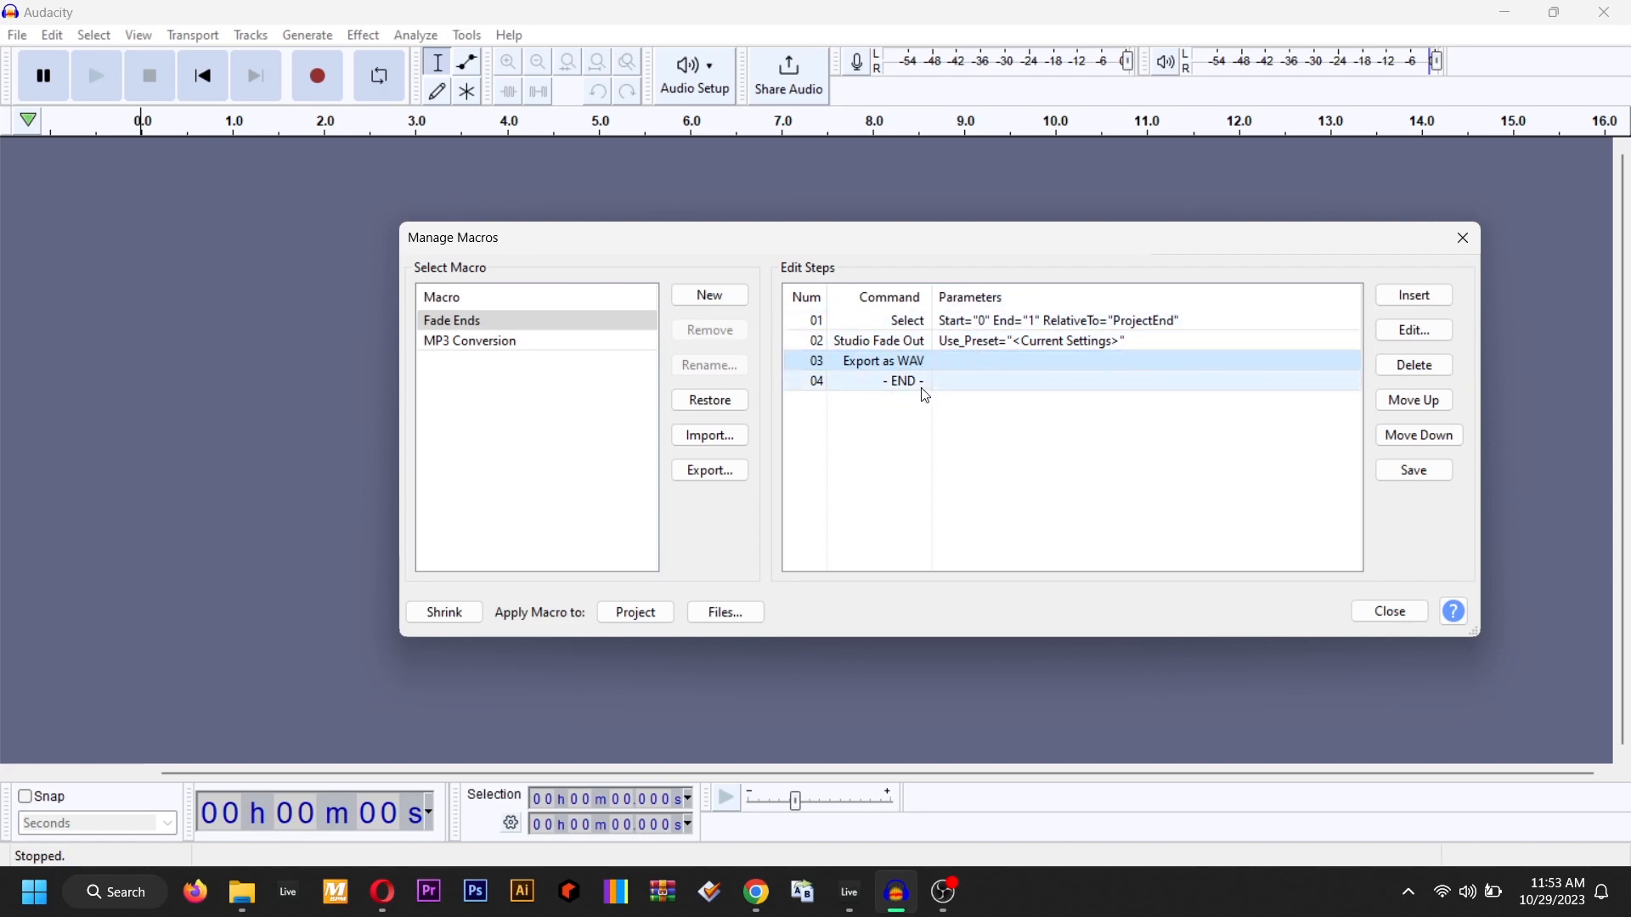
# Insert a new command before Export as WAV in the Fade Ends macro and choose Normalize
pyautogui.click(1414, 295)
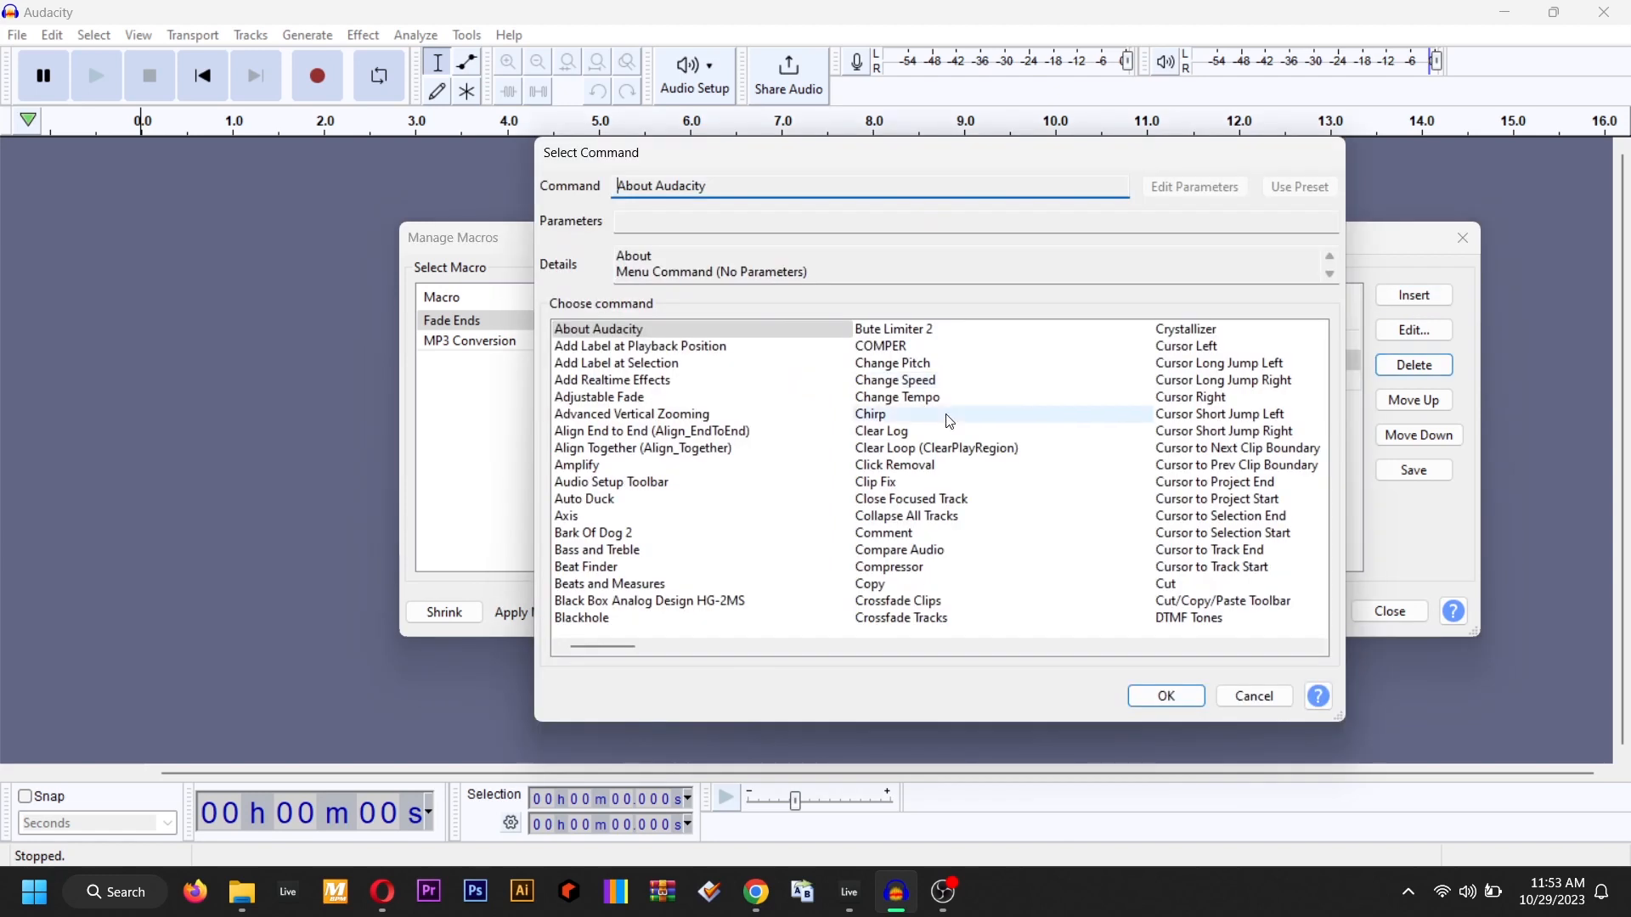
pyautogui.moveTo(621, 647); pyautogui.dragTo(705, 649)
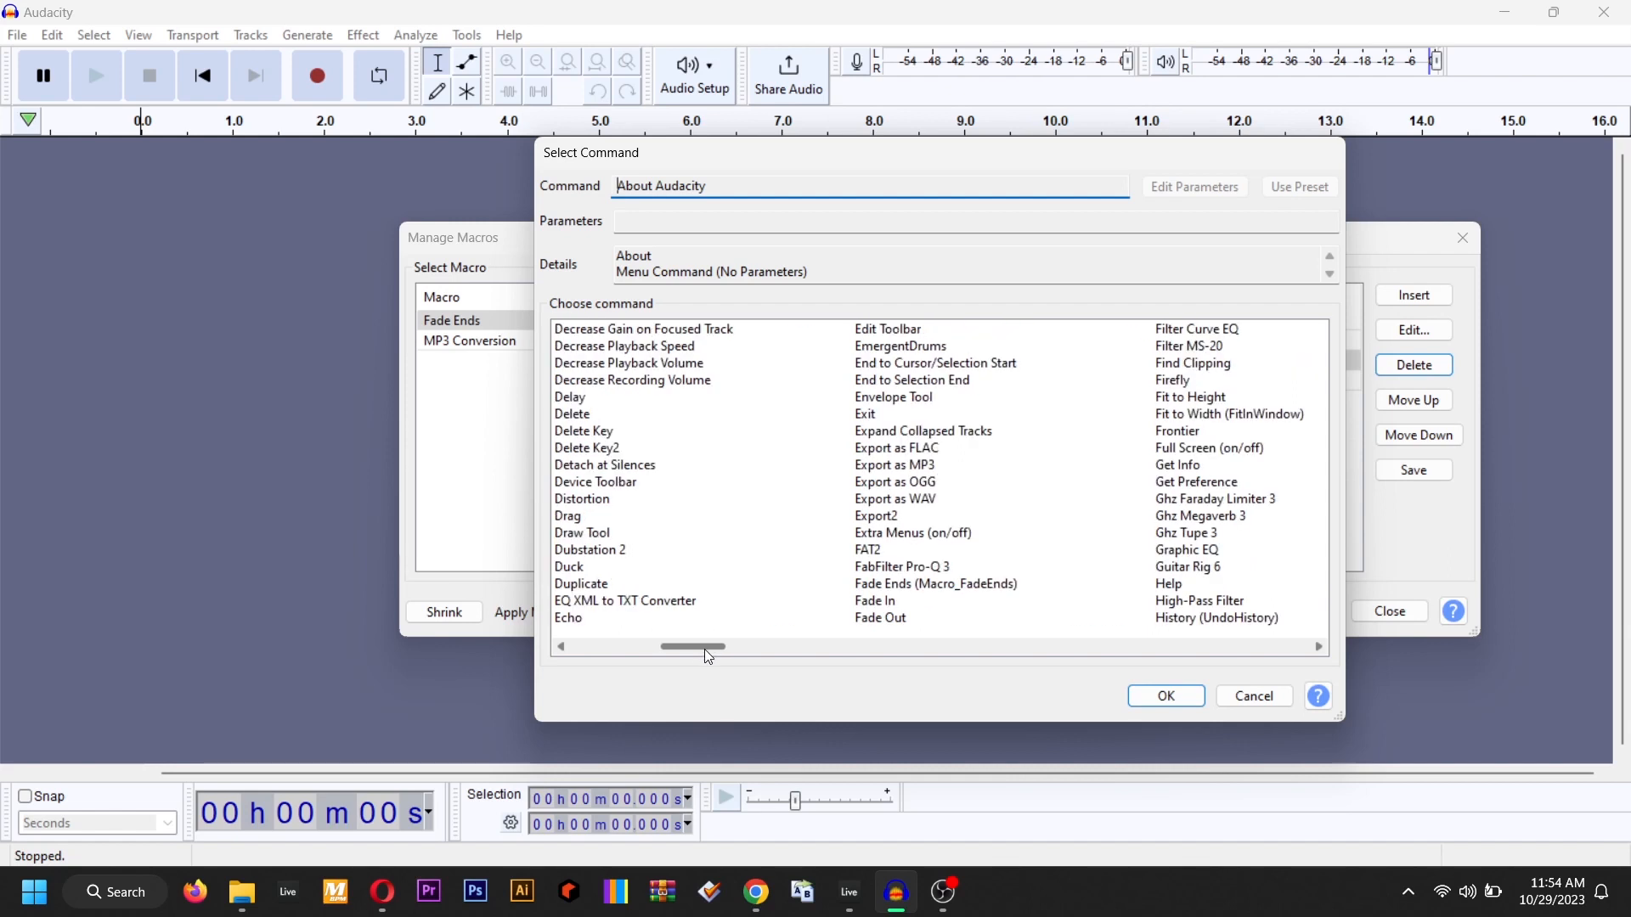
pyautogui.moveTo(711, 652); pyautogui.dragTo(872, 657)
pyautogui.click(1283, 416)
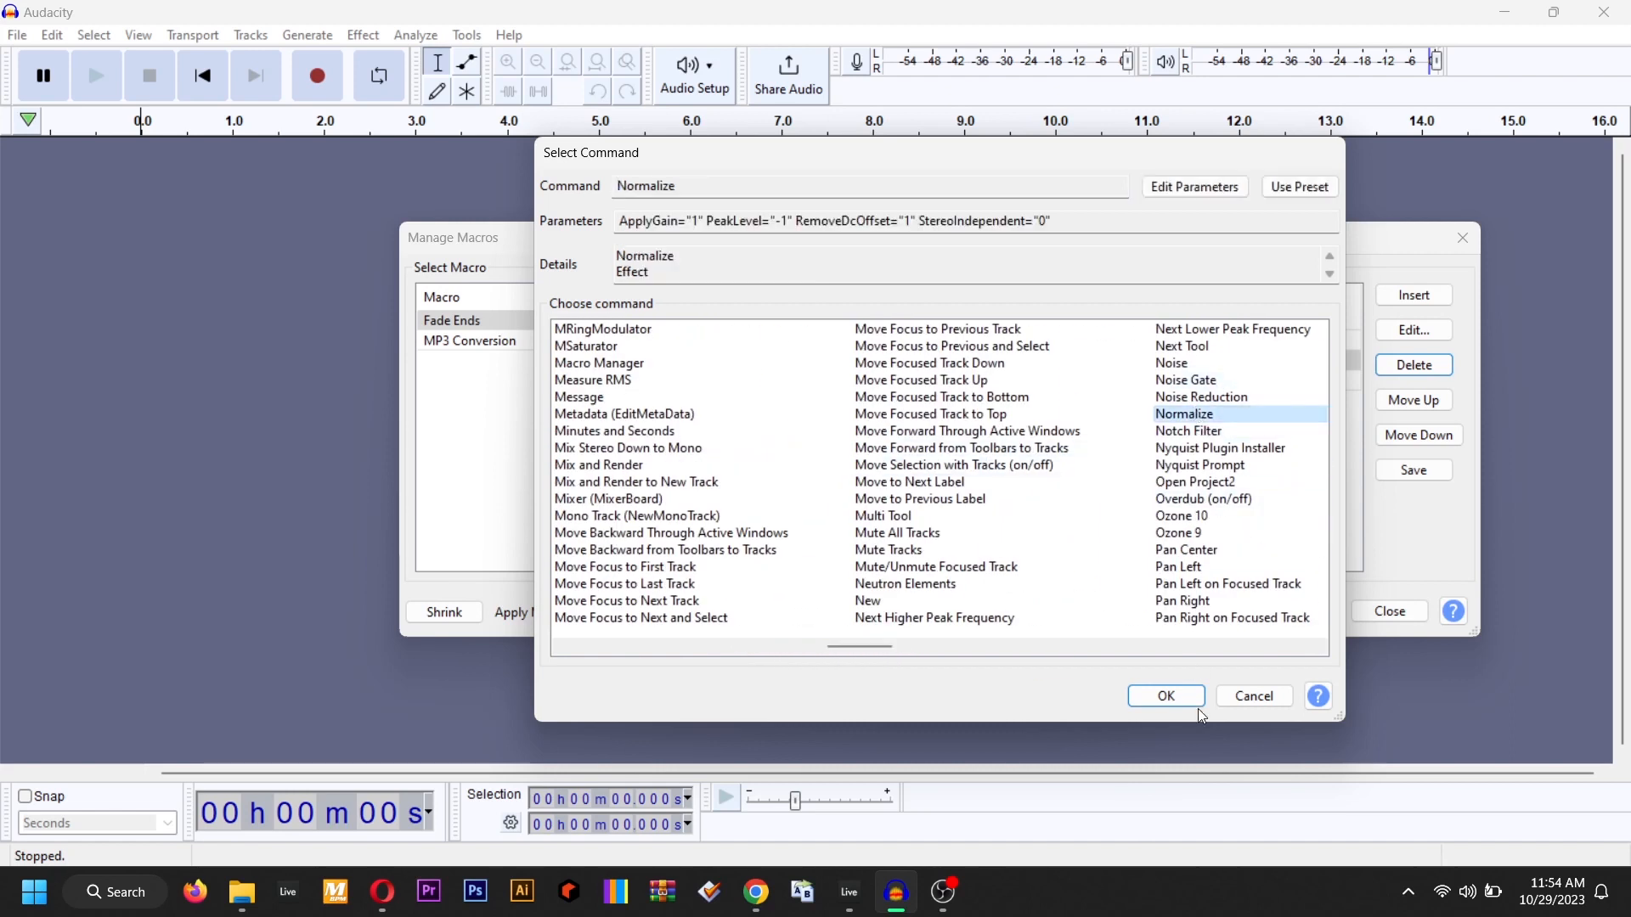
# Set the Normalize peak amplitude to -0.5 dB and add the command to the macro
pyautogui.doubleClick(784, 221)
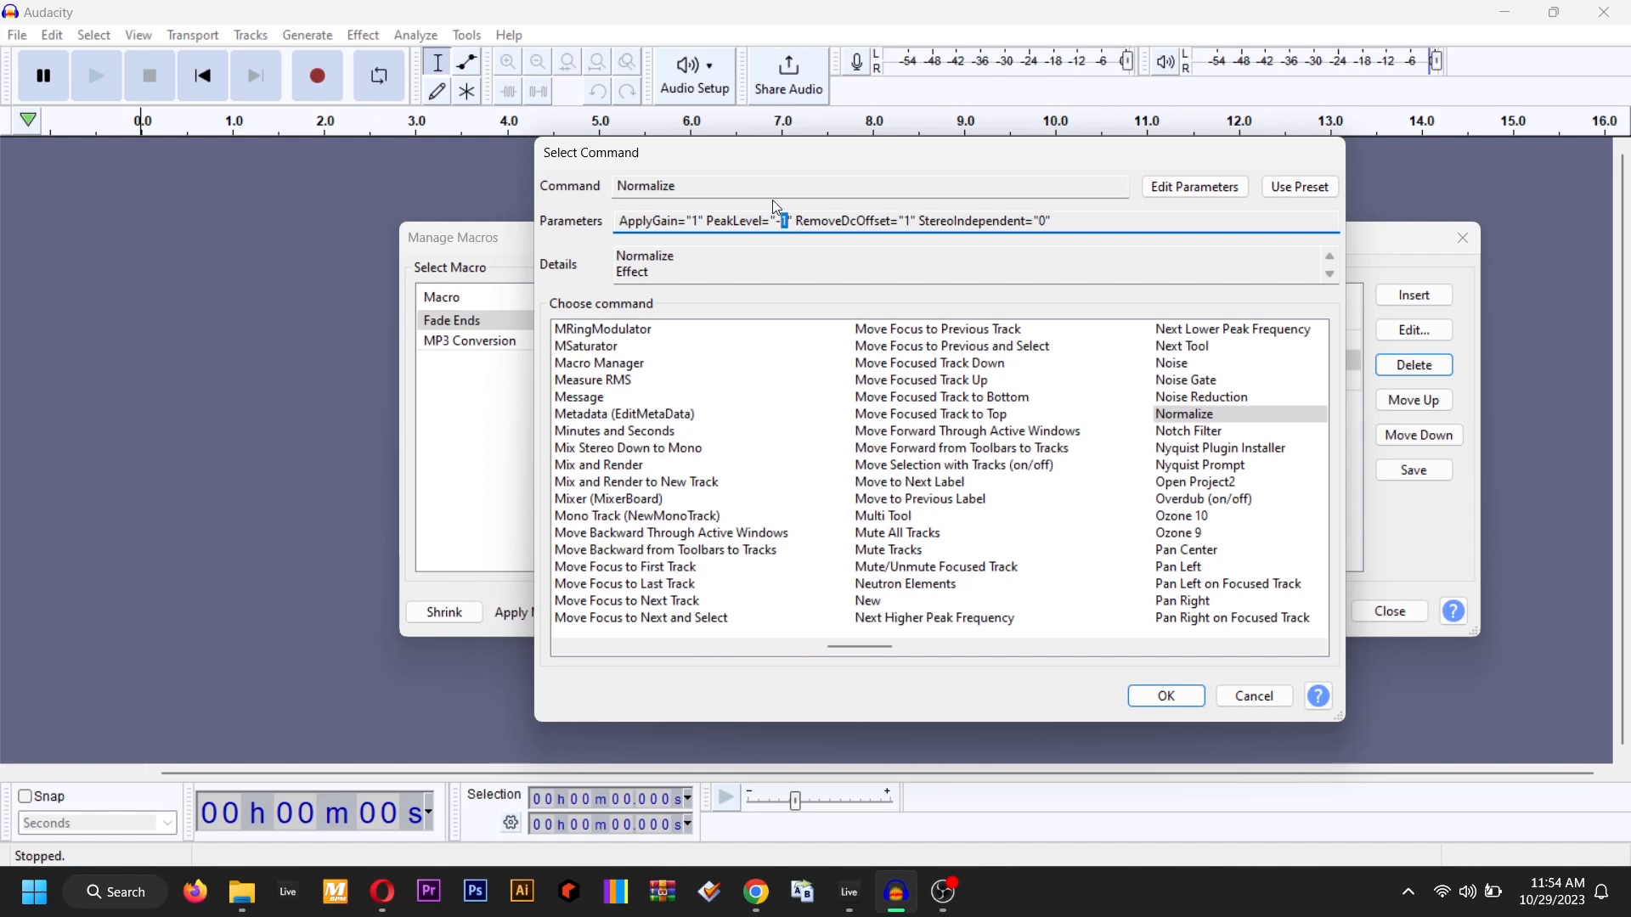
pyautogui.click(1159, 198)
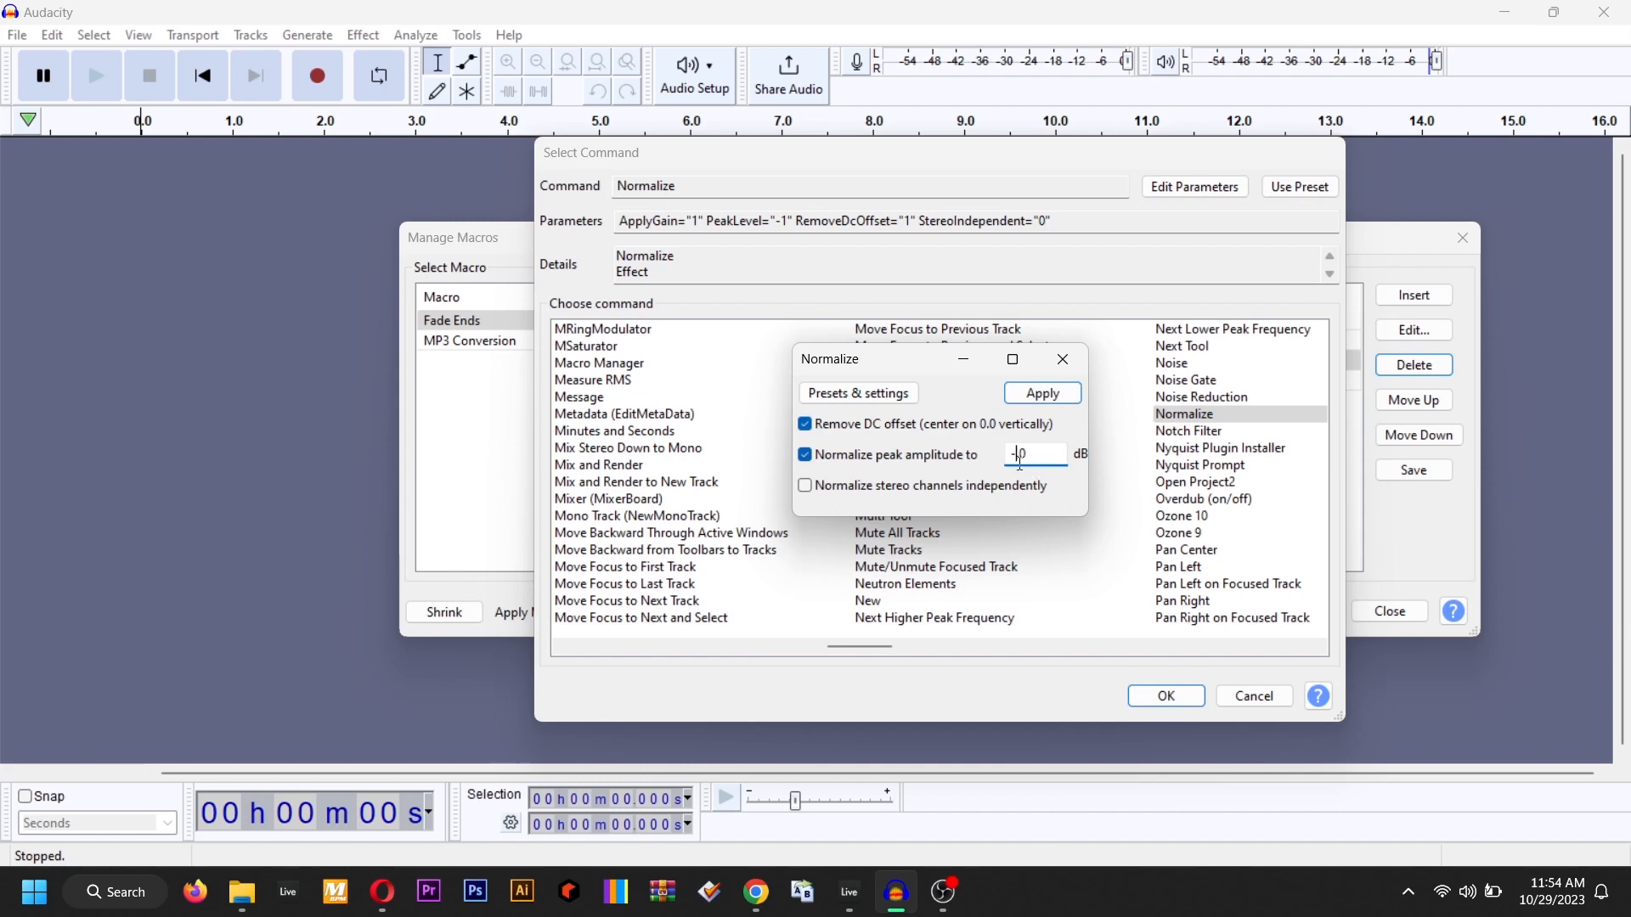
pyautogui.press('BackSpace')
pyautogui.write('5')
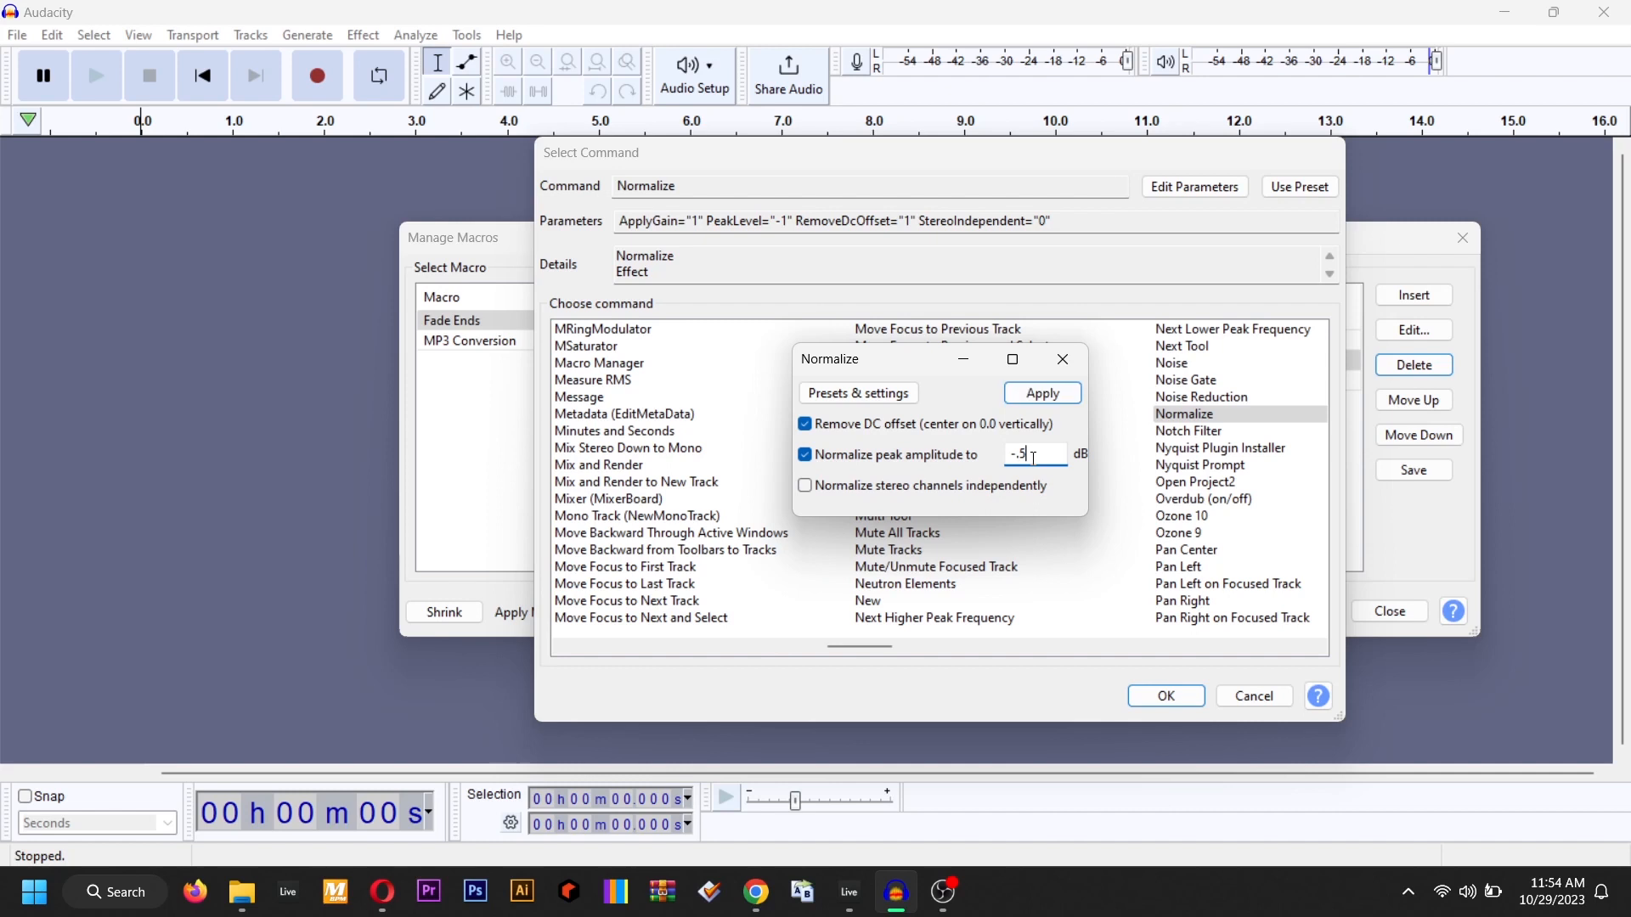
pyautogui.click(1044, 394)
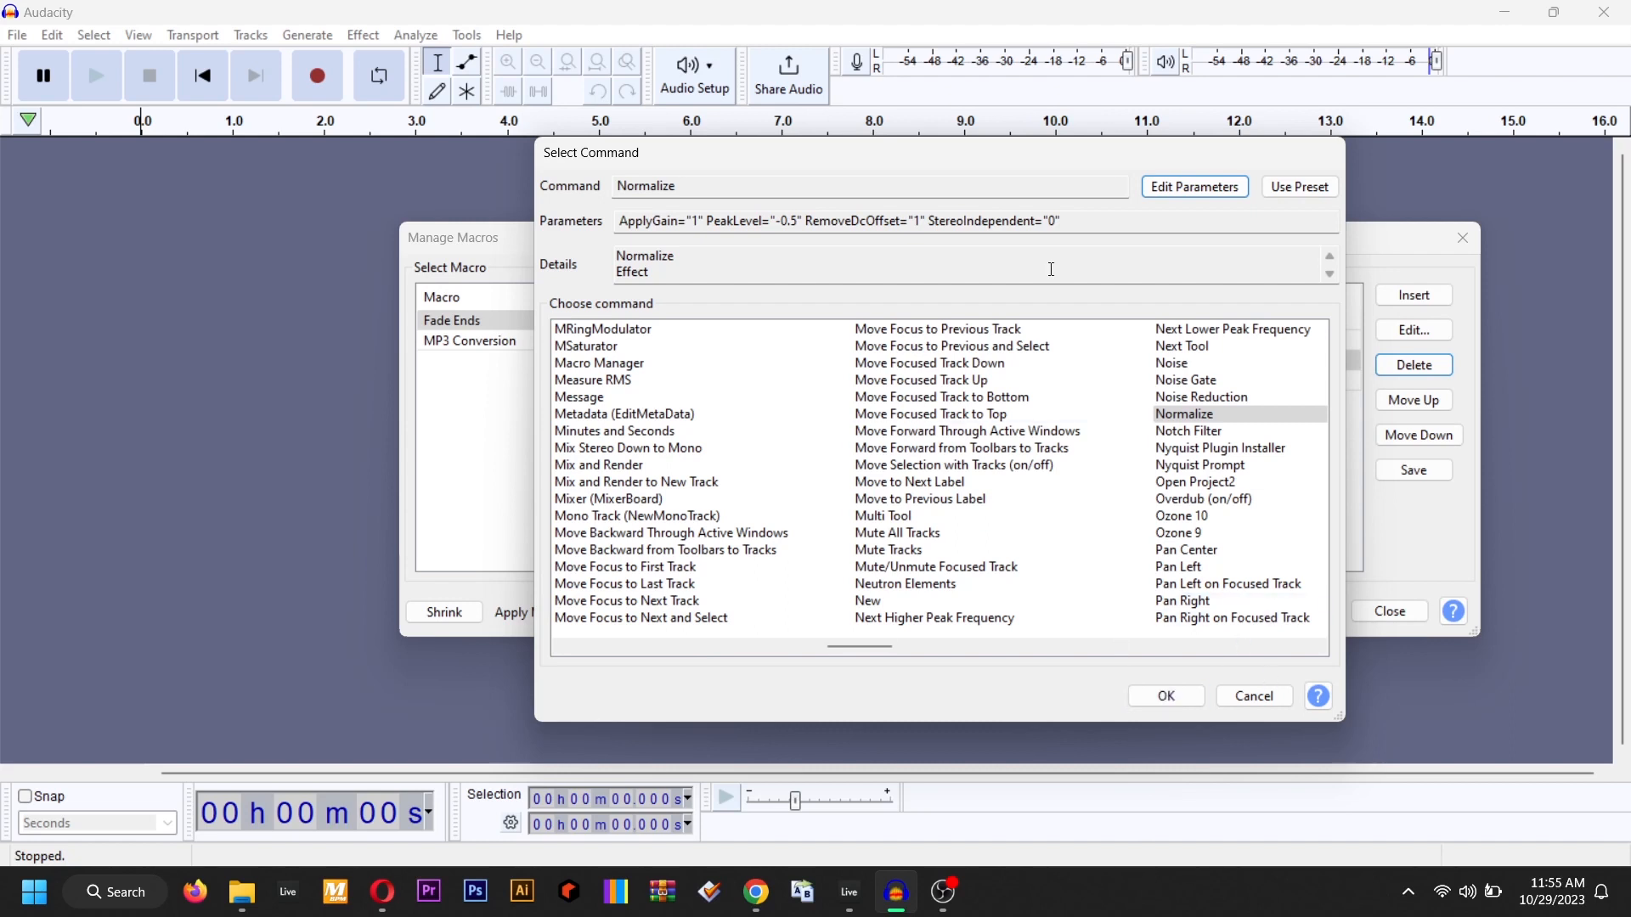
pyautogui.moveTo(1224, 162)
pyautogui.mouseDown()
pyautogui.moveTo(968, 212)
pyautogui.moveTo(514, 351)
pyautogui.moveTo(1154, 125)
pyautogui.moveTo(1214, 183)
pyautogui.mouseUp()
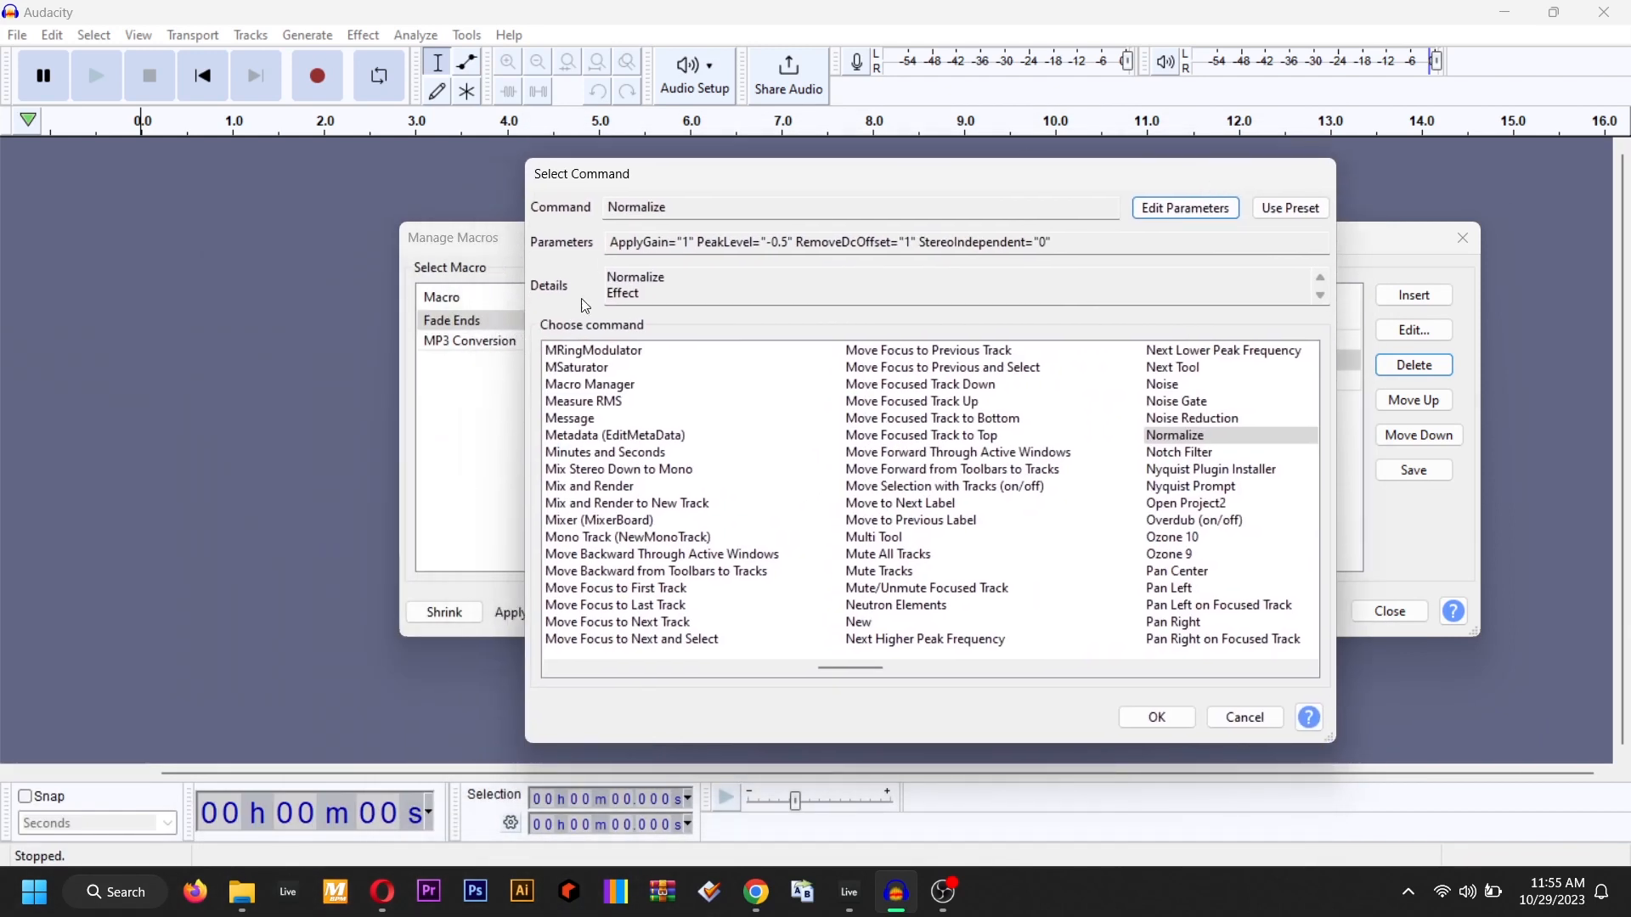
pyautogui.click(1156, 717)
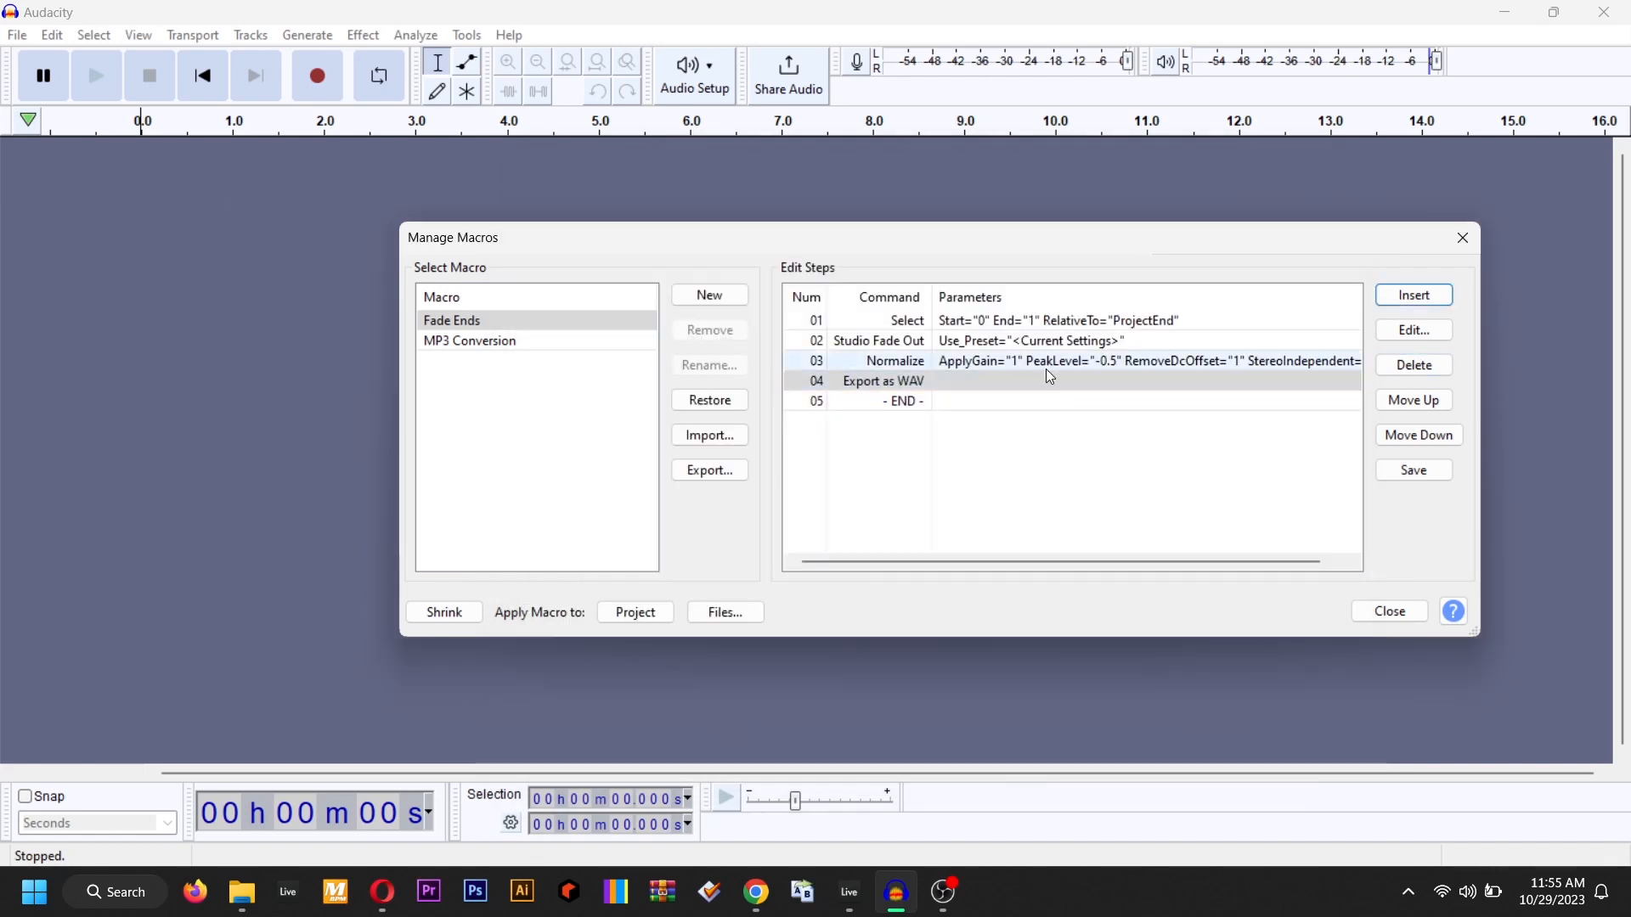
# Review the Studio Fade Out, Normalize and Export as WAV commands and save the Fade Ends macro
pyautogui.click(1174, 362)
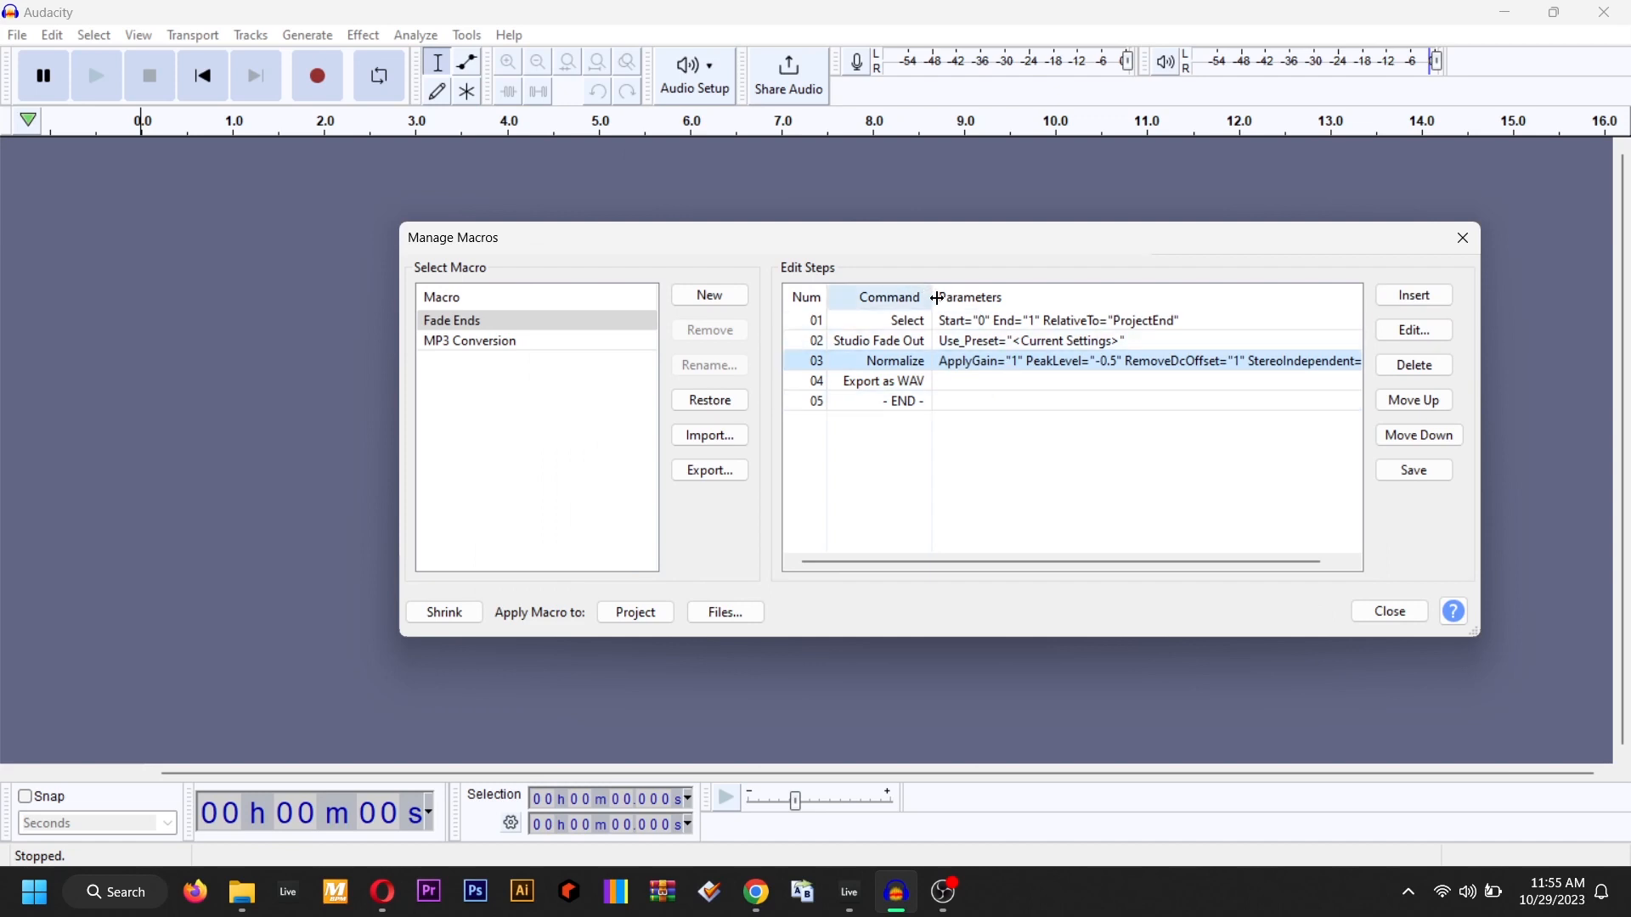
pyautogui.click(1162, 342)
pyautogui.click(1149, 362)
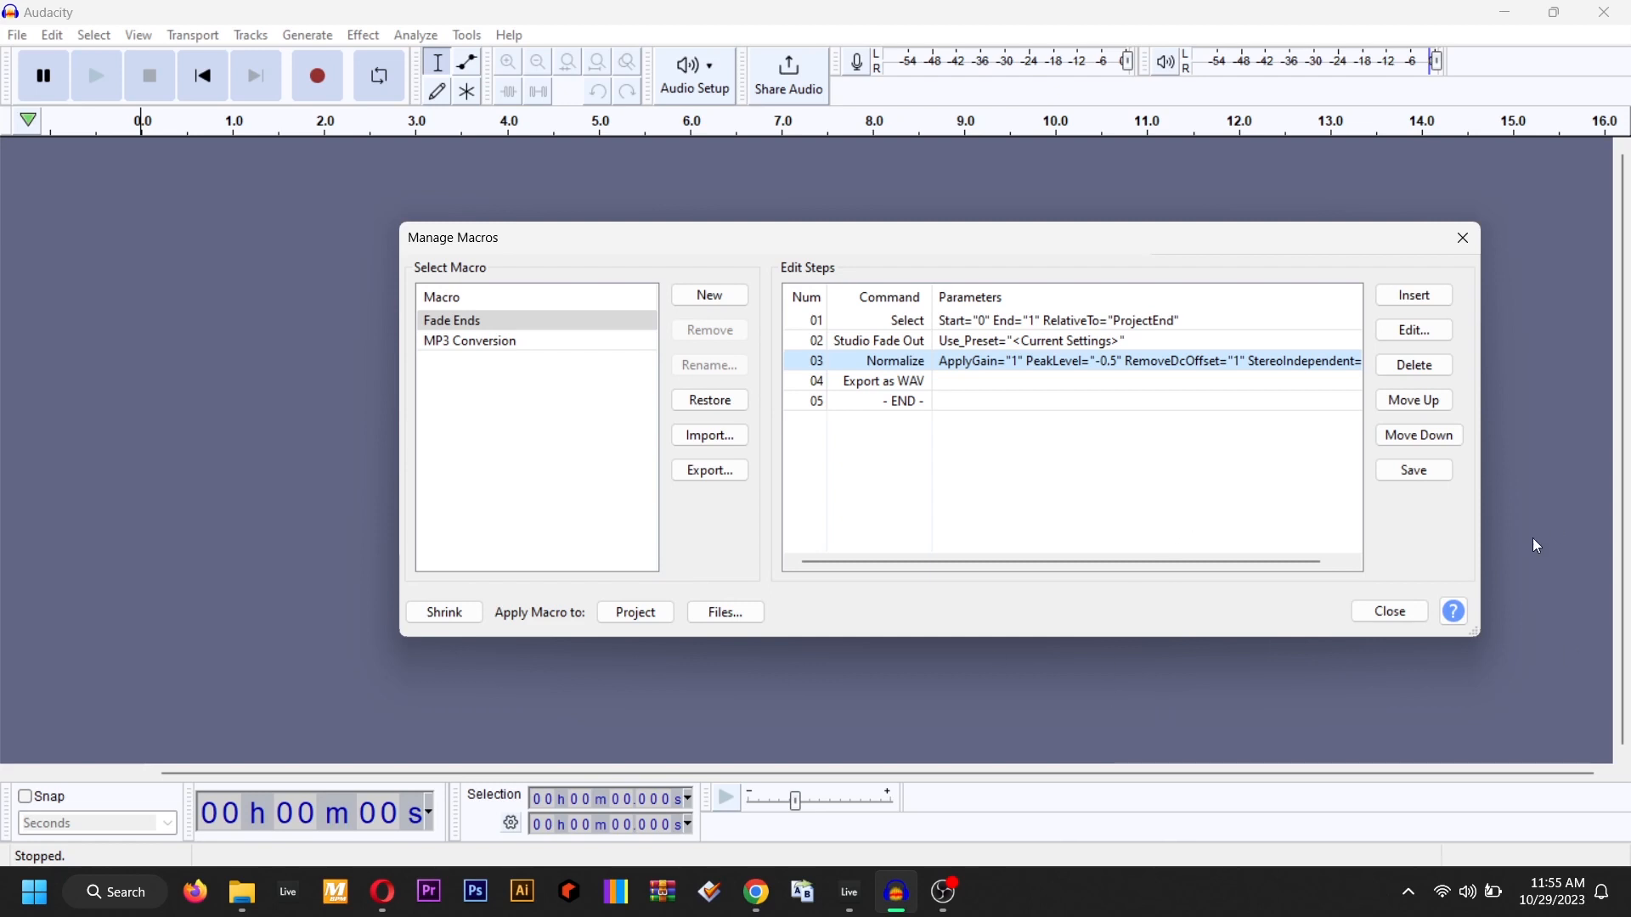
pyautogui.click(960, 381)
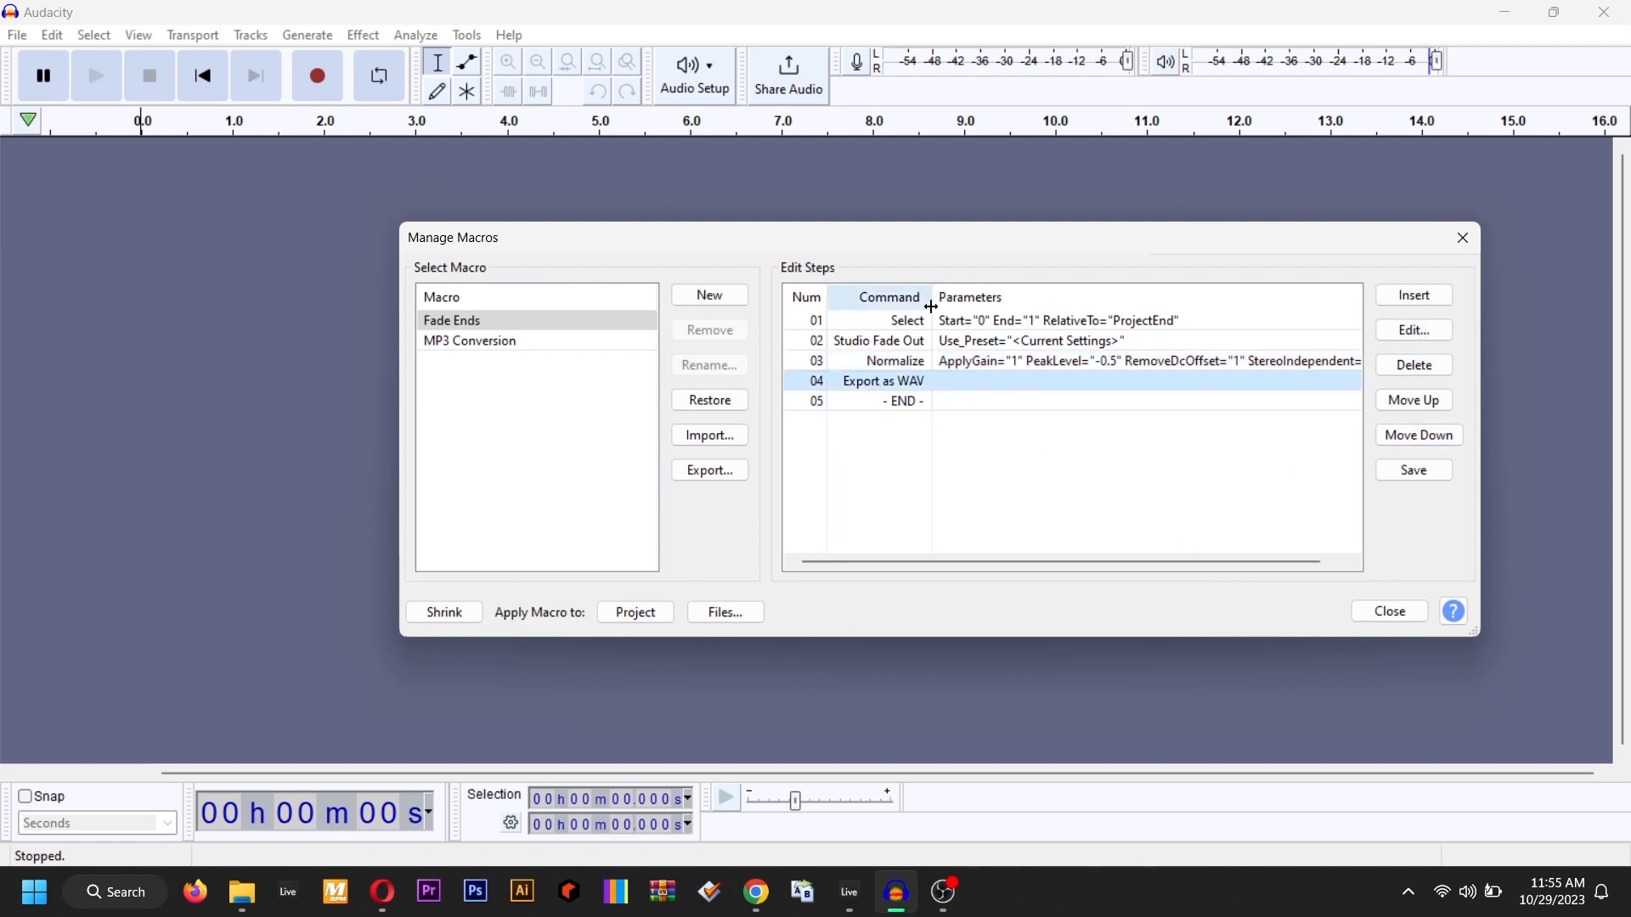
pyautogui.click(1414, 469)
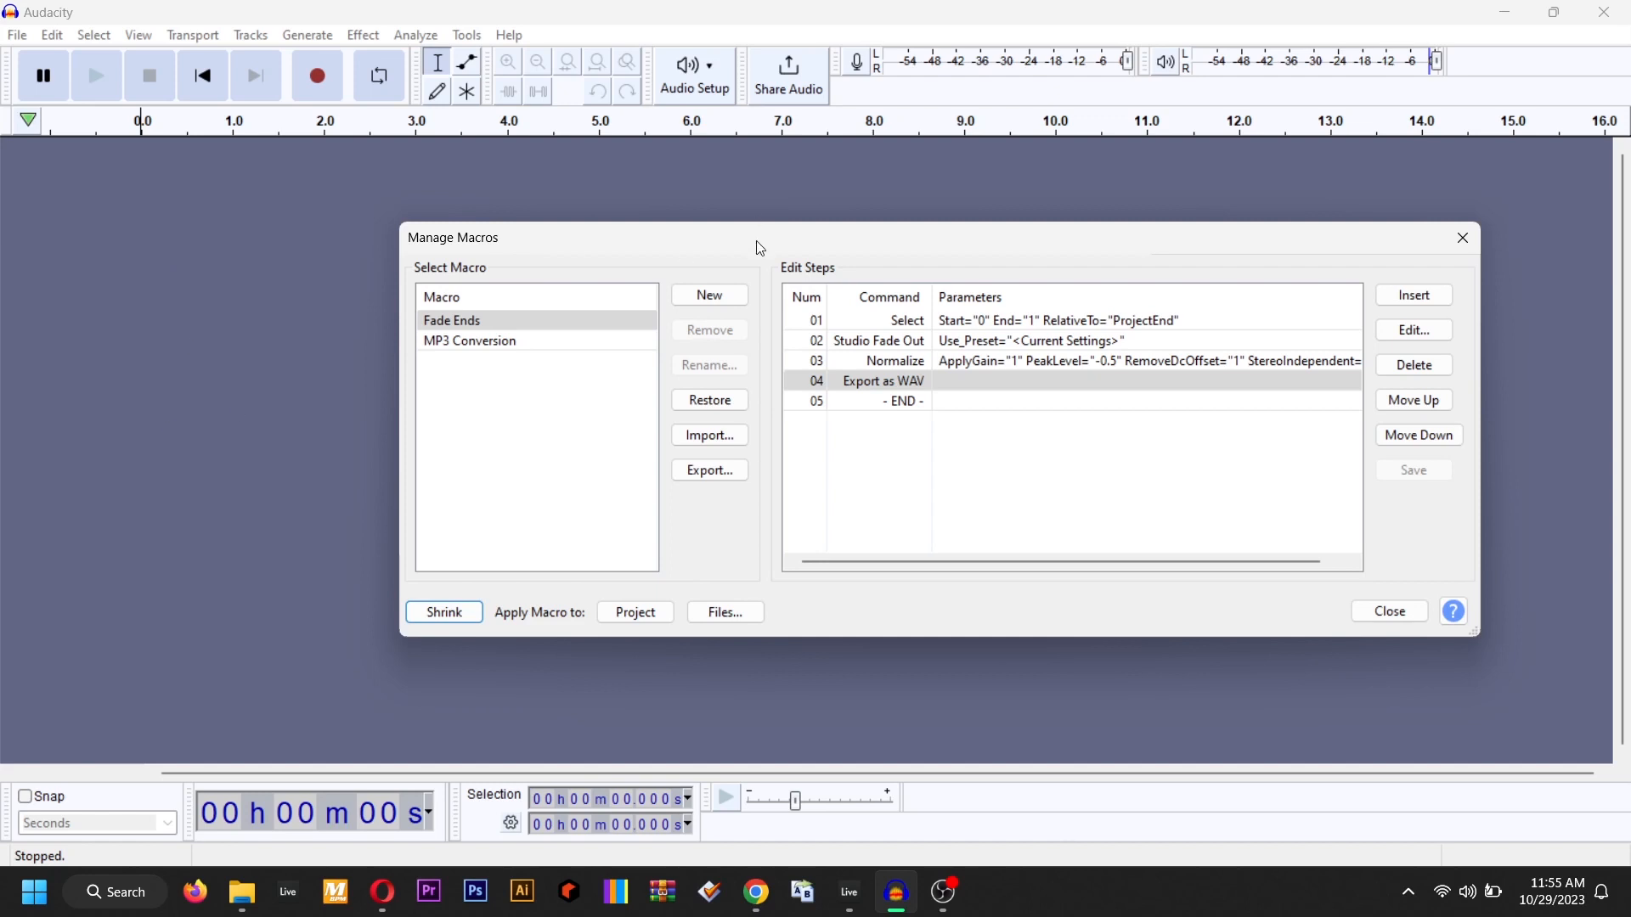
# Select the Fade Ends macro and open the file selection for applying it to files
pyautogui.moveTo(760, 248); pyautogui.dragTo(572, 249)
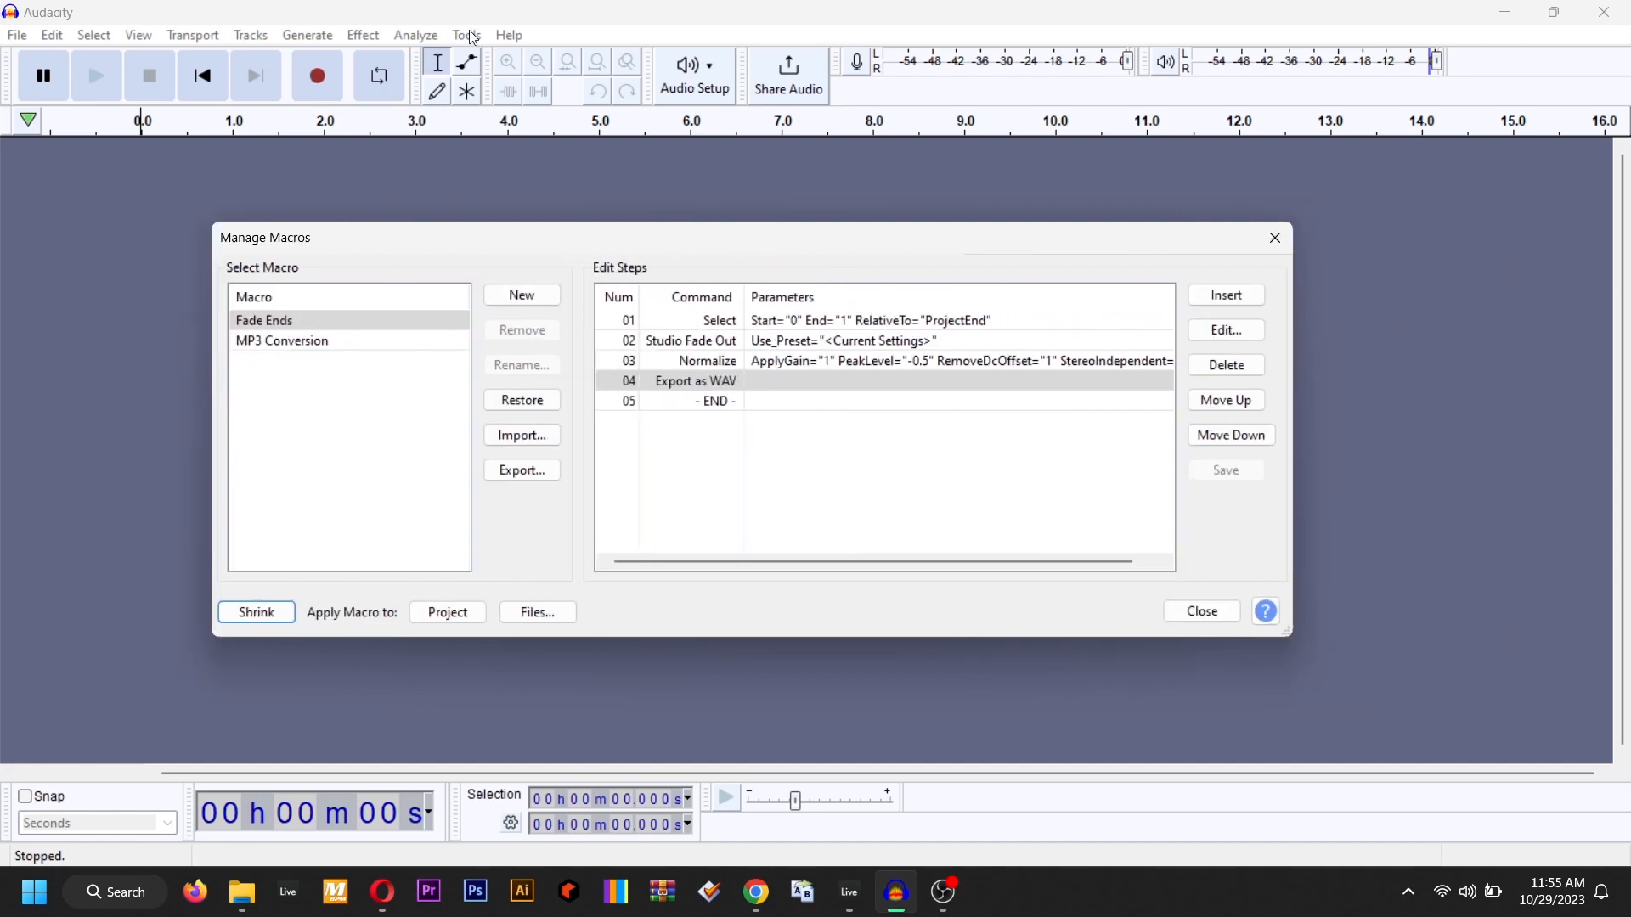
pyautogui.click(466, 35)
pyautogui.click(377, 330)
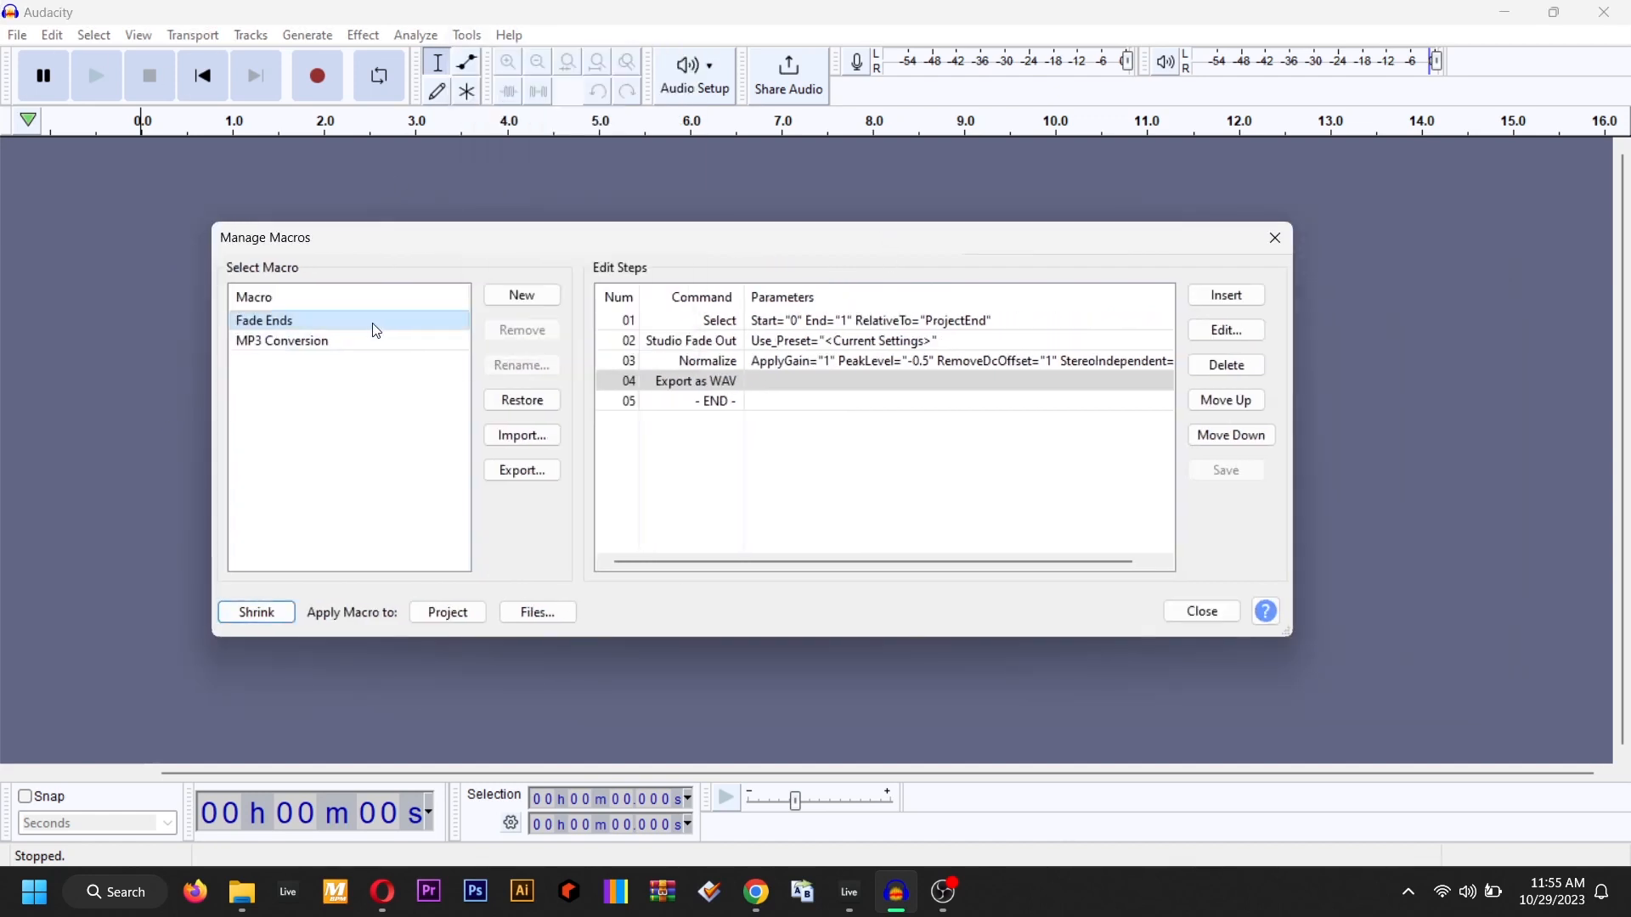
pyautogui.click(555, 617)
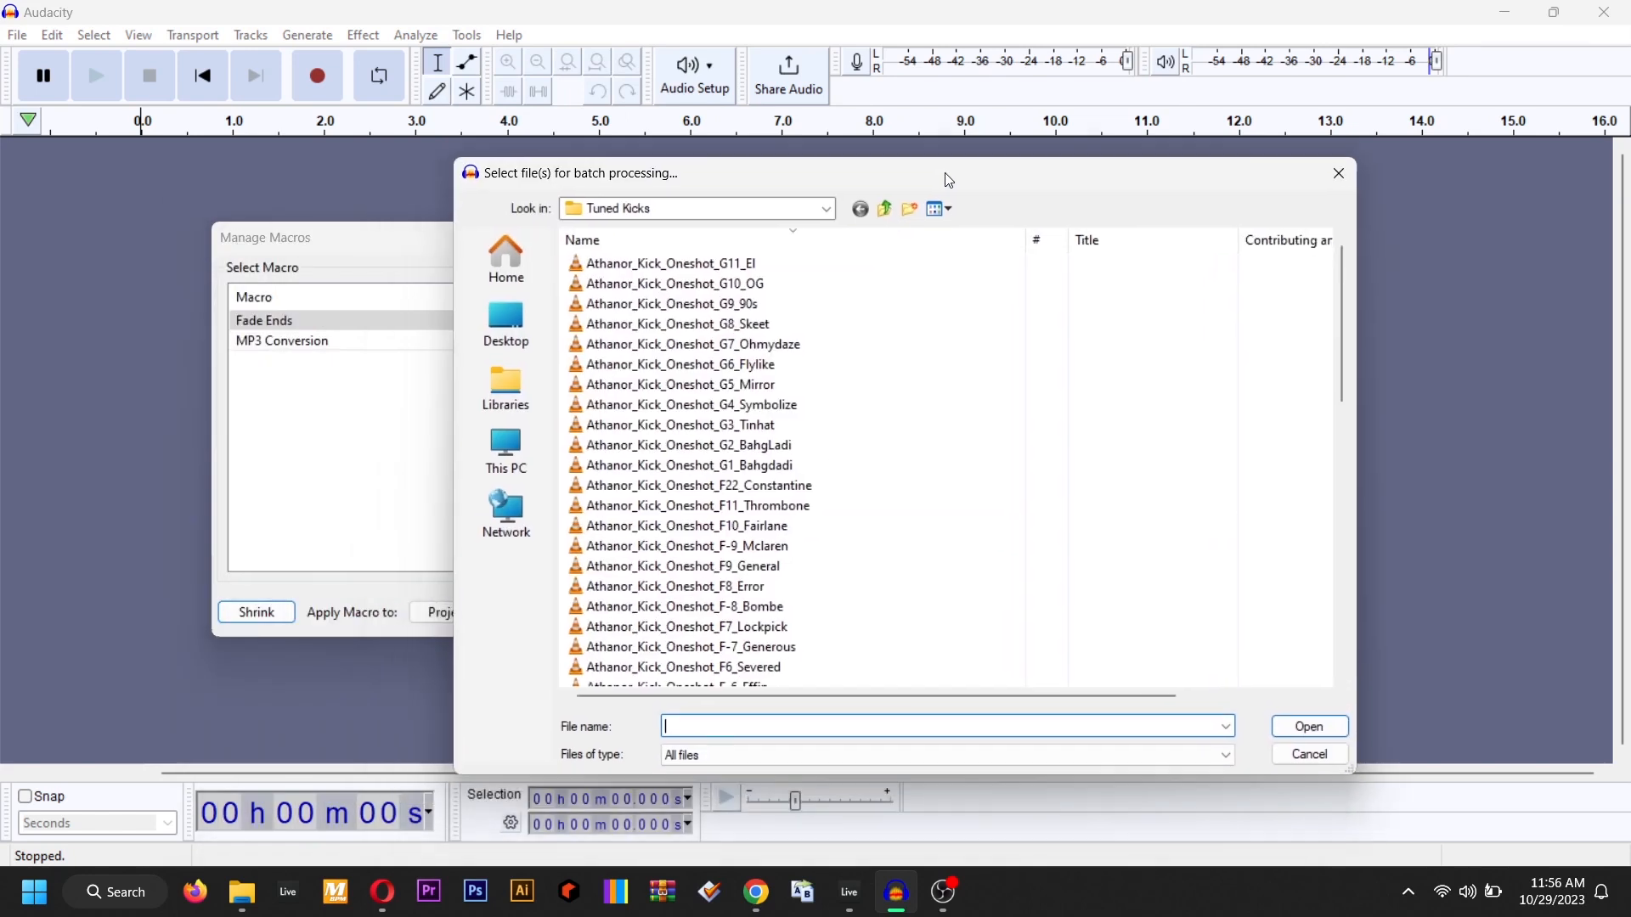
# Select the kick files from G11_El through G1_Bahgdadi in the Tuned Kicks folder
pyautogui.click(726, 291)
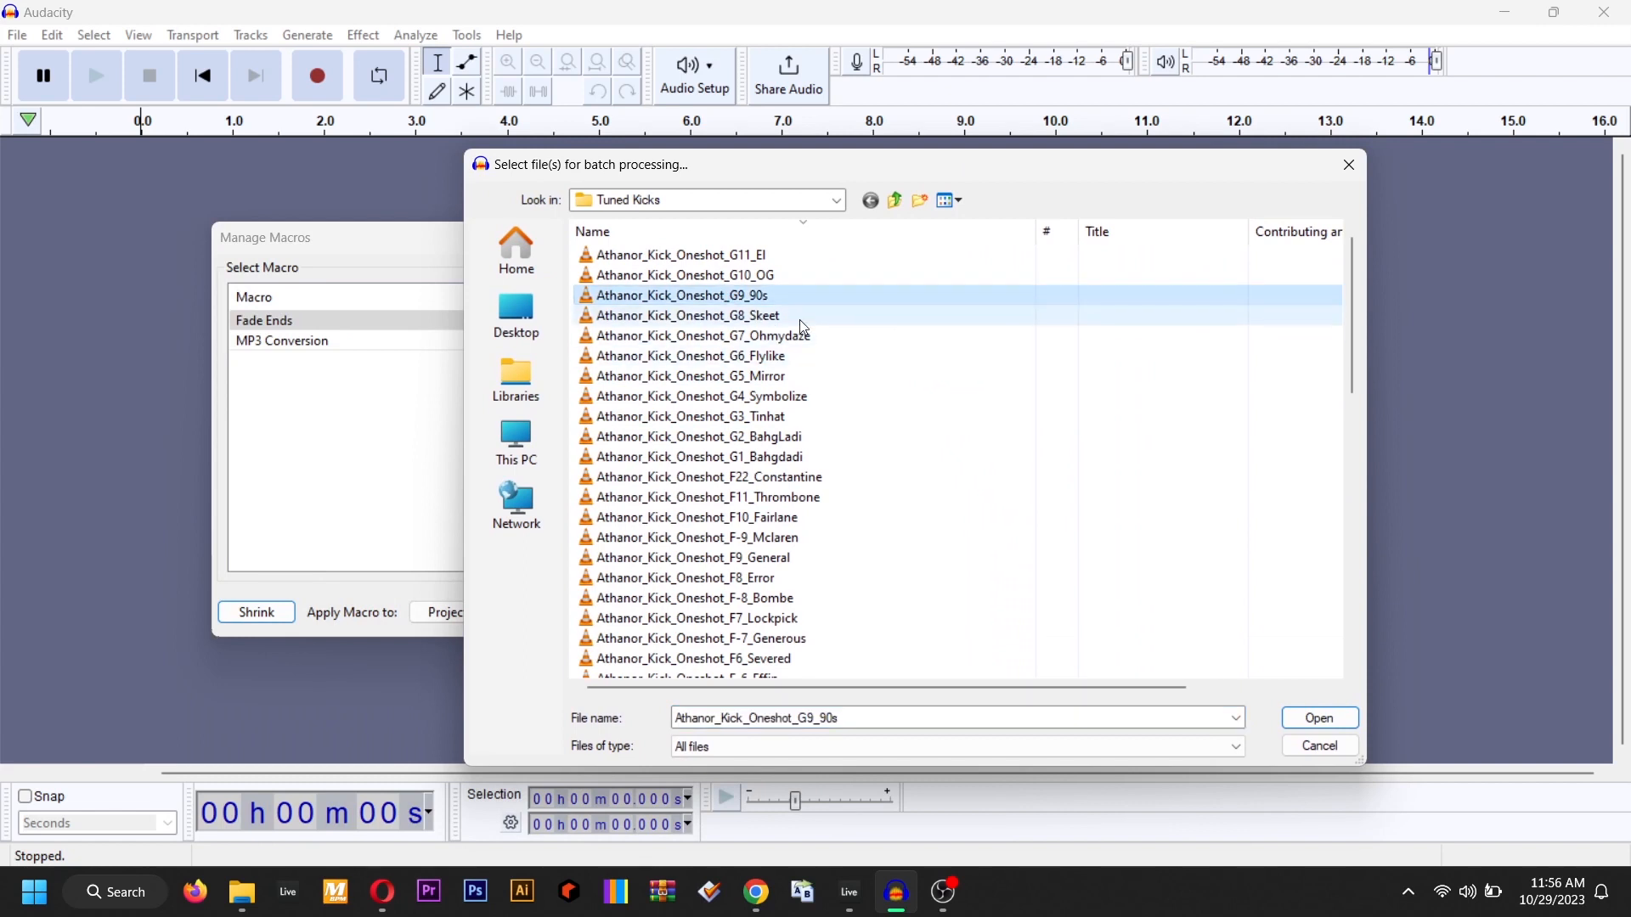
pyautogui.hotkey('ctrl', 'a')
pyautogui.scroll(-10, 1077, 491)
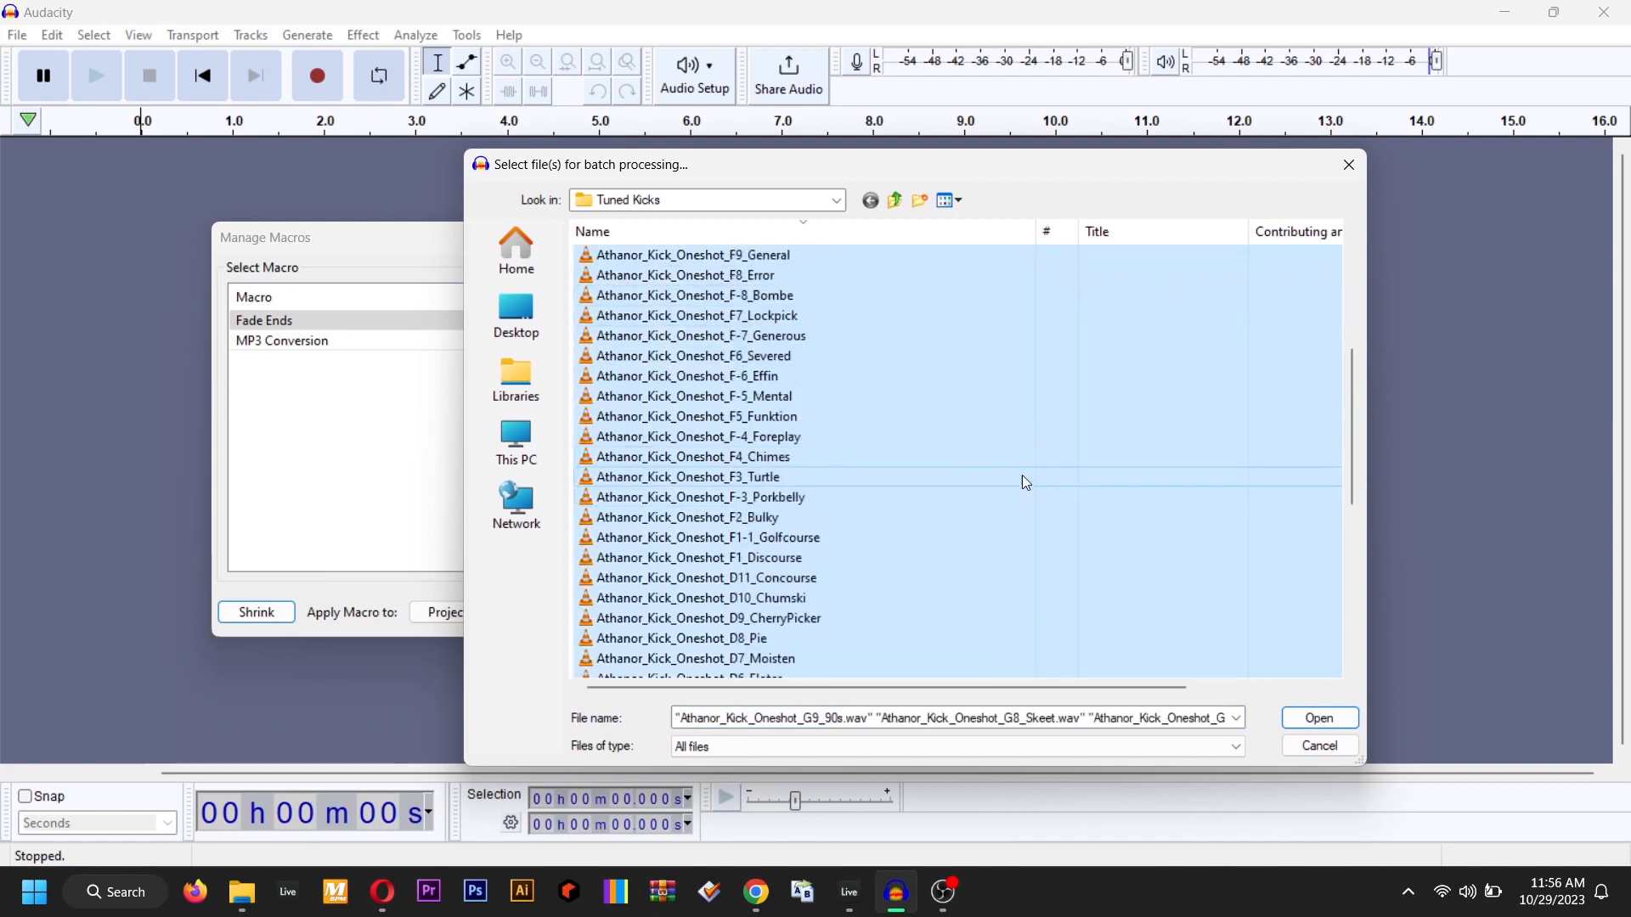
pyautogui.moveTo(1357, 583); pyautogui.dragTo(1251, 291)
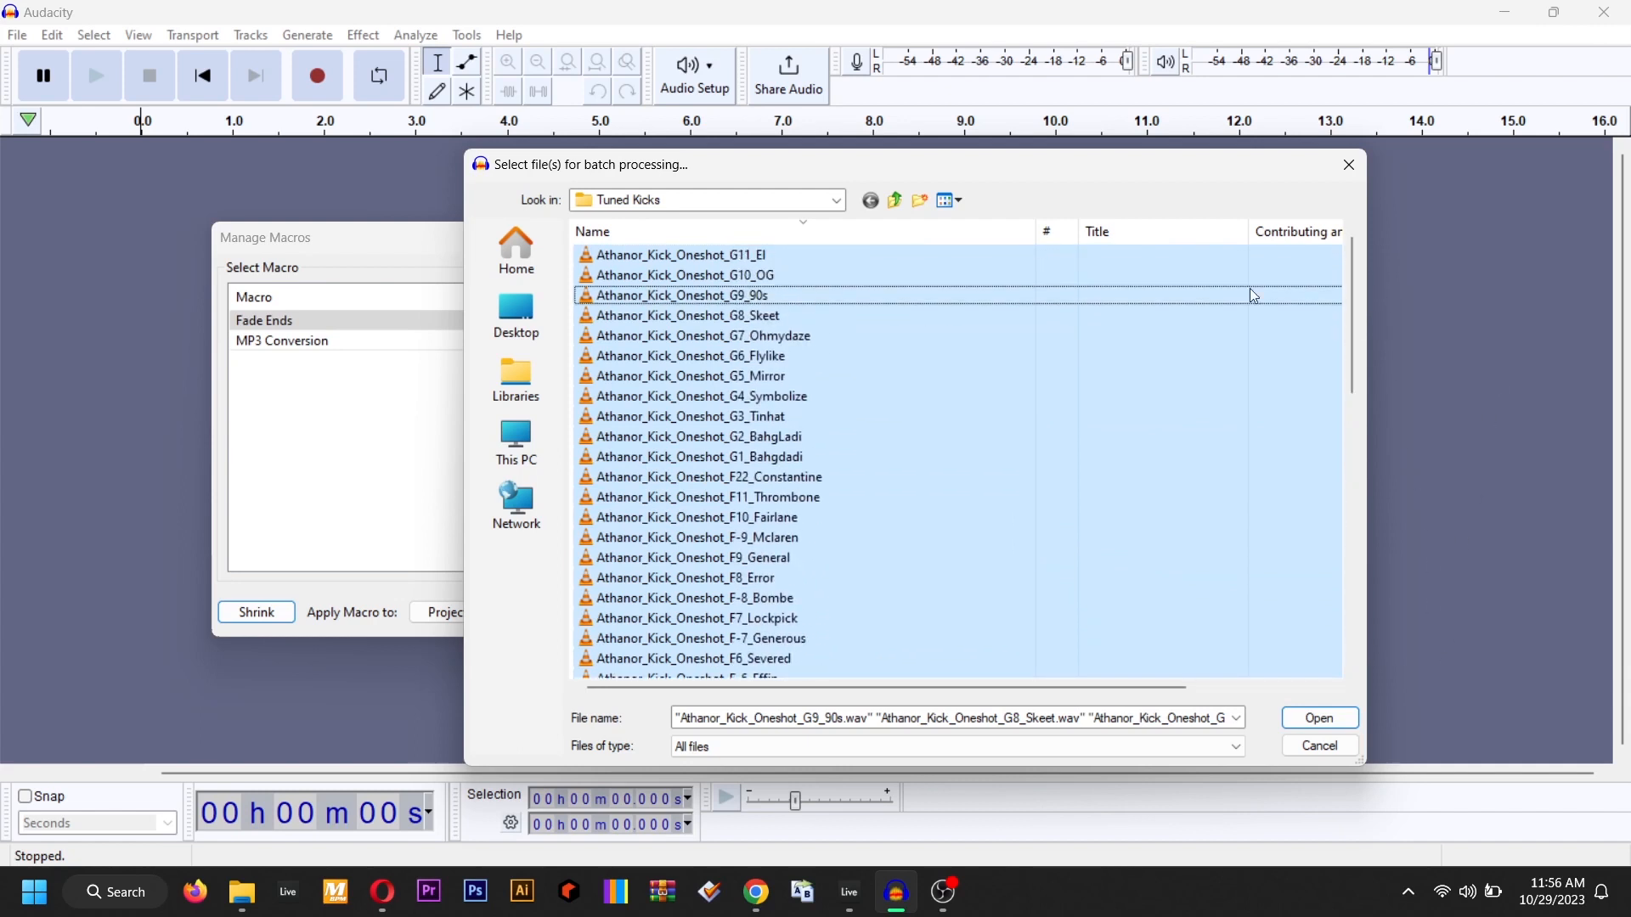
pyautogui.click(714, 259)
pyautogui.keyDown('shift'); pyautogui.click(696, 457); pyautogui.keyUp('shift')
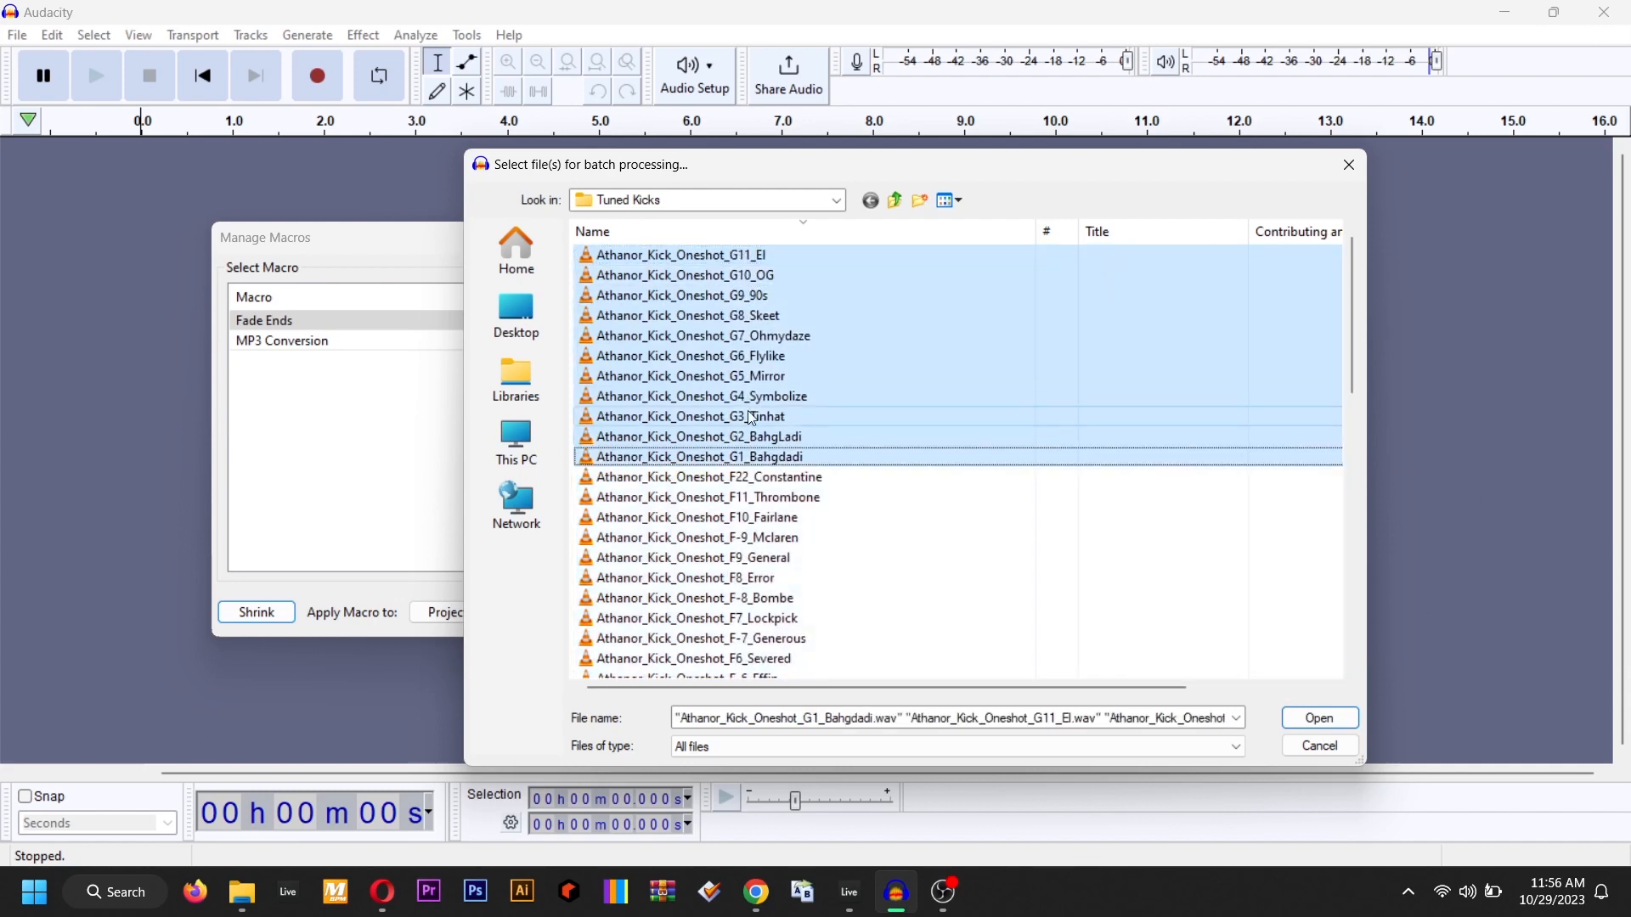
# Select every kick in the Tuned Kicks folder and check the file count in their properties
pyautogui.click(766, 255)
pyautogui.scroll(-5, 914, 535)
pyautogui.hotkey('ctrl', 'a')
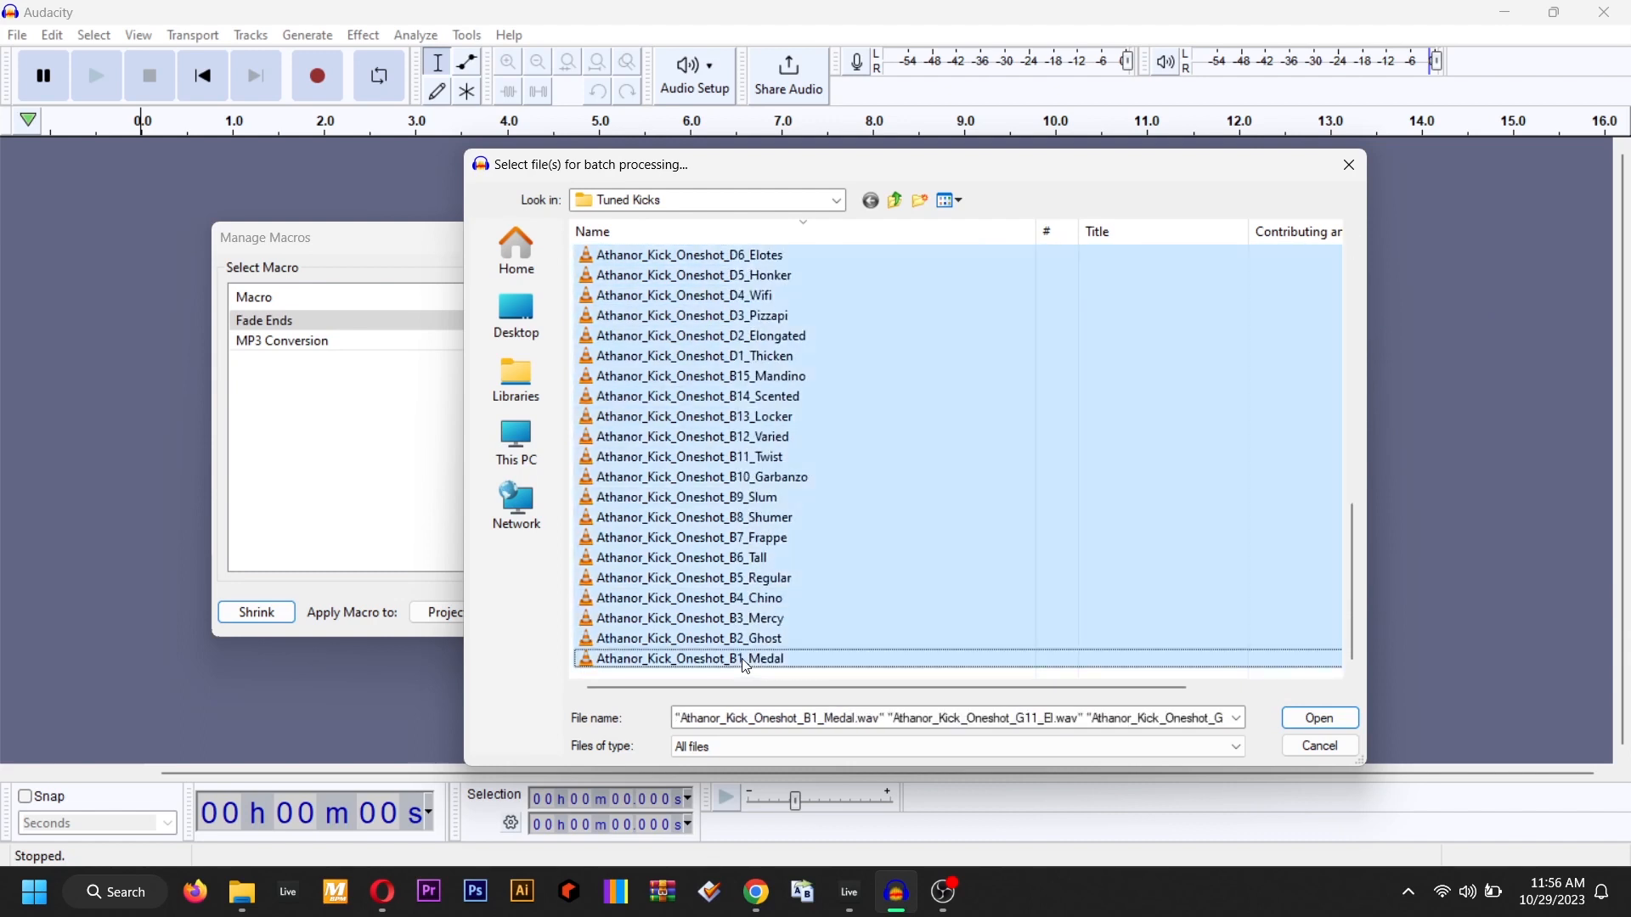
pyautogui.scroll(5, 923, 569)
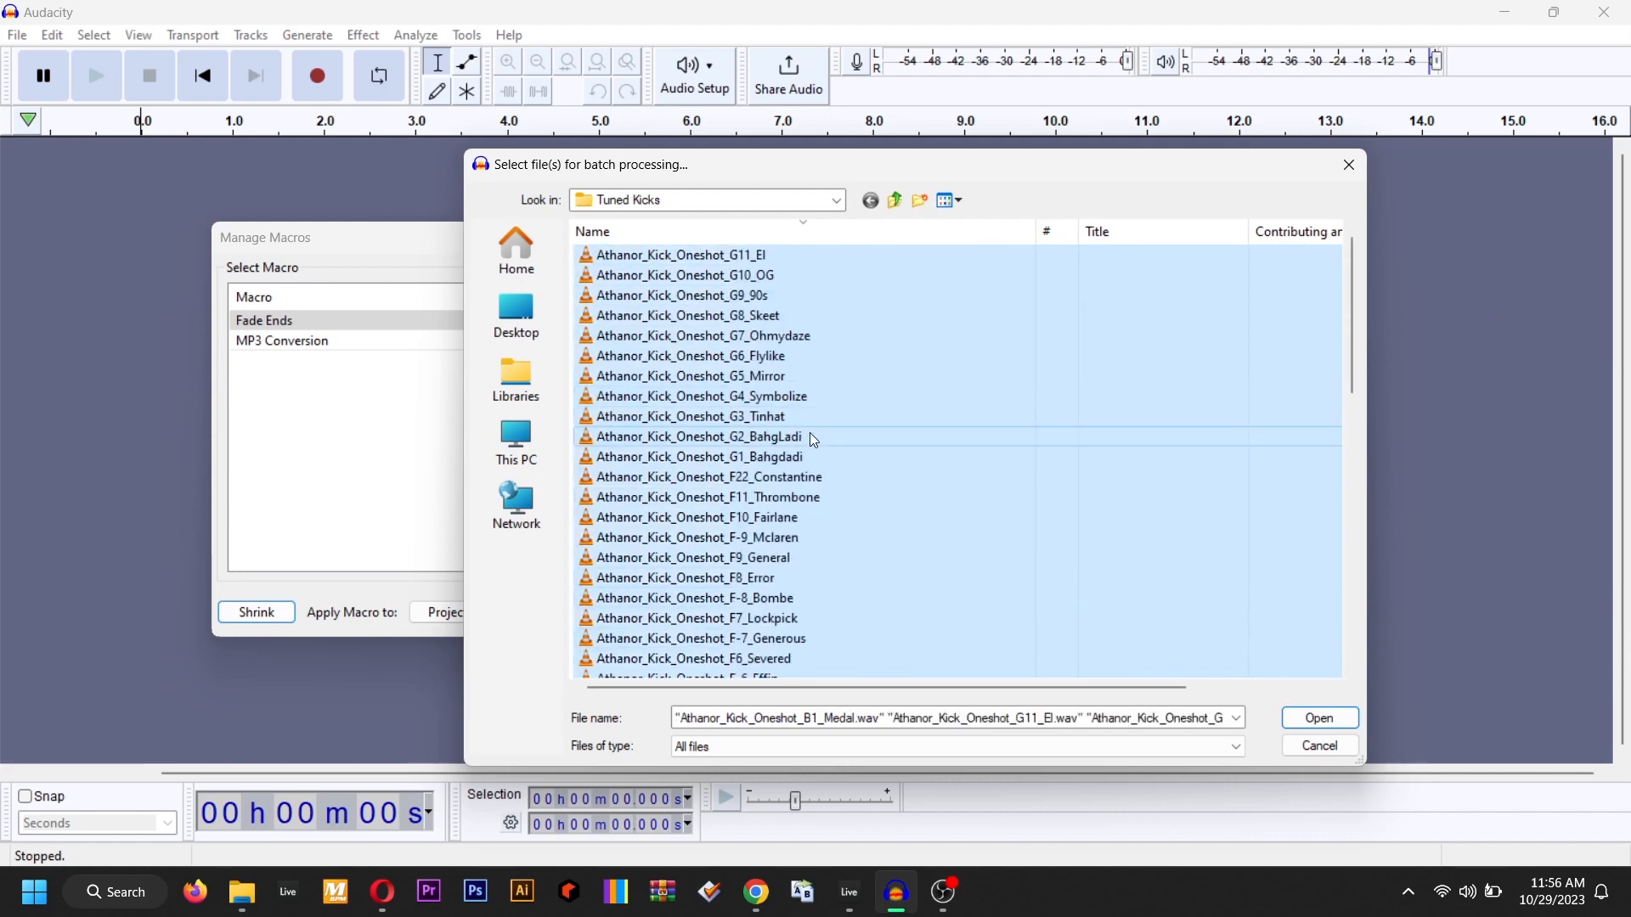
pyautogui.rightClick(770, 442)
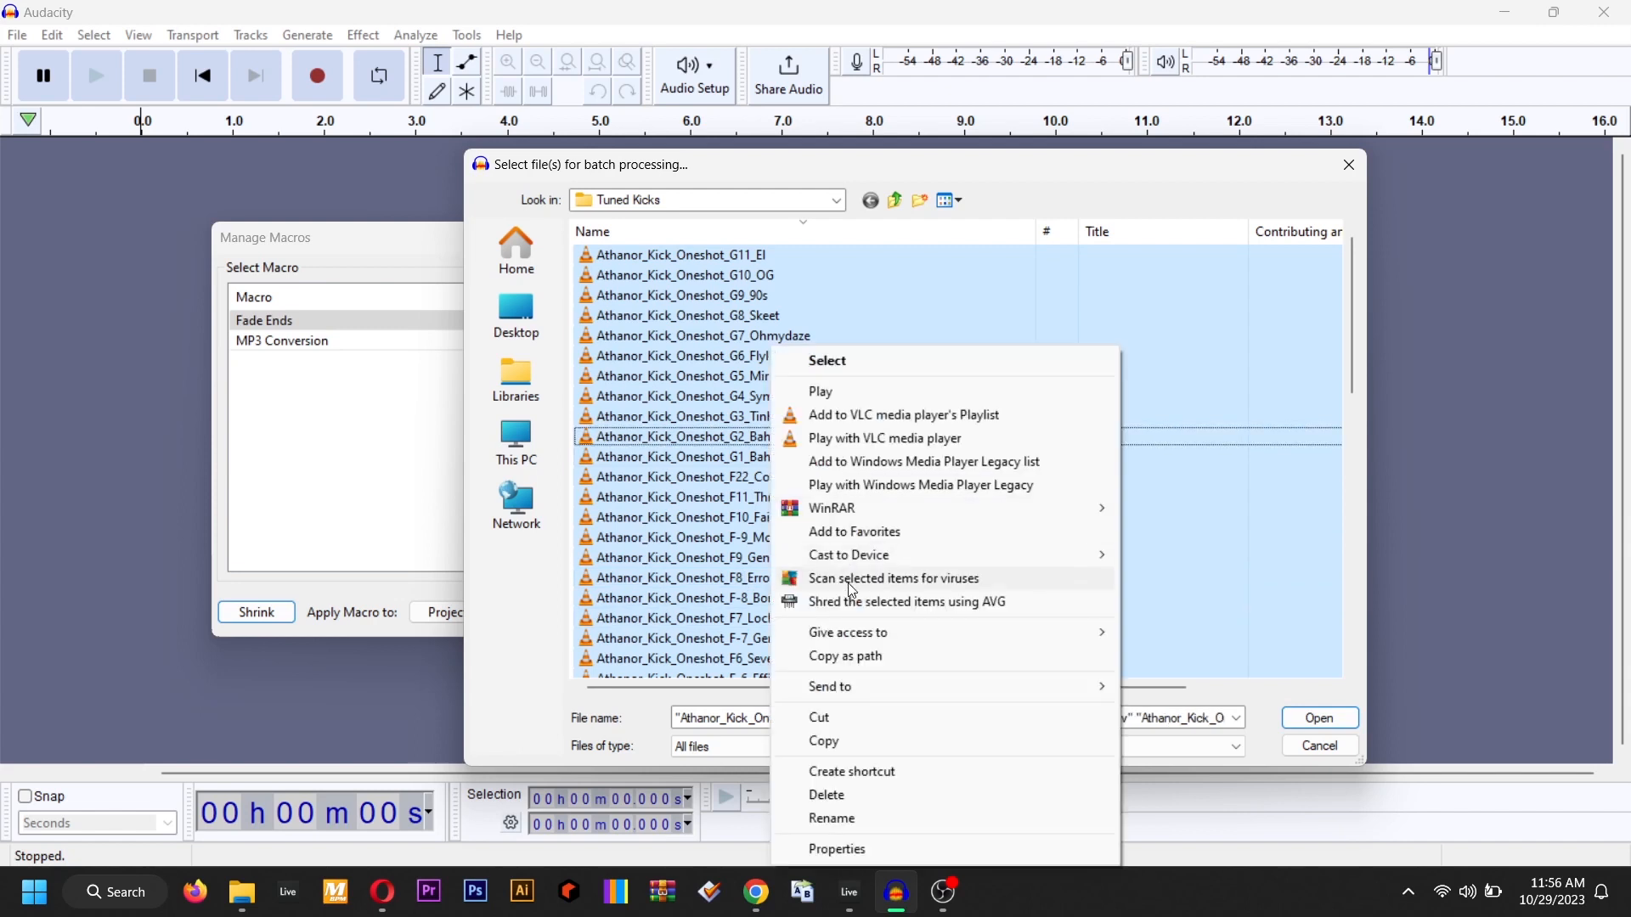
pyautogui.click(864, 850)
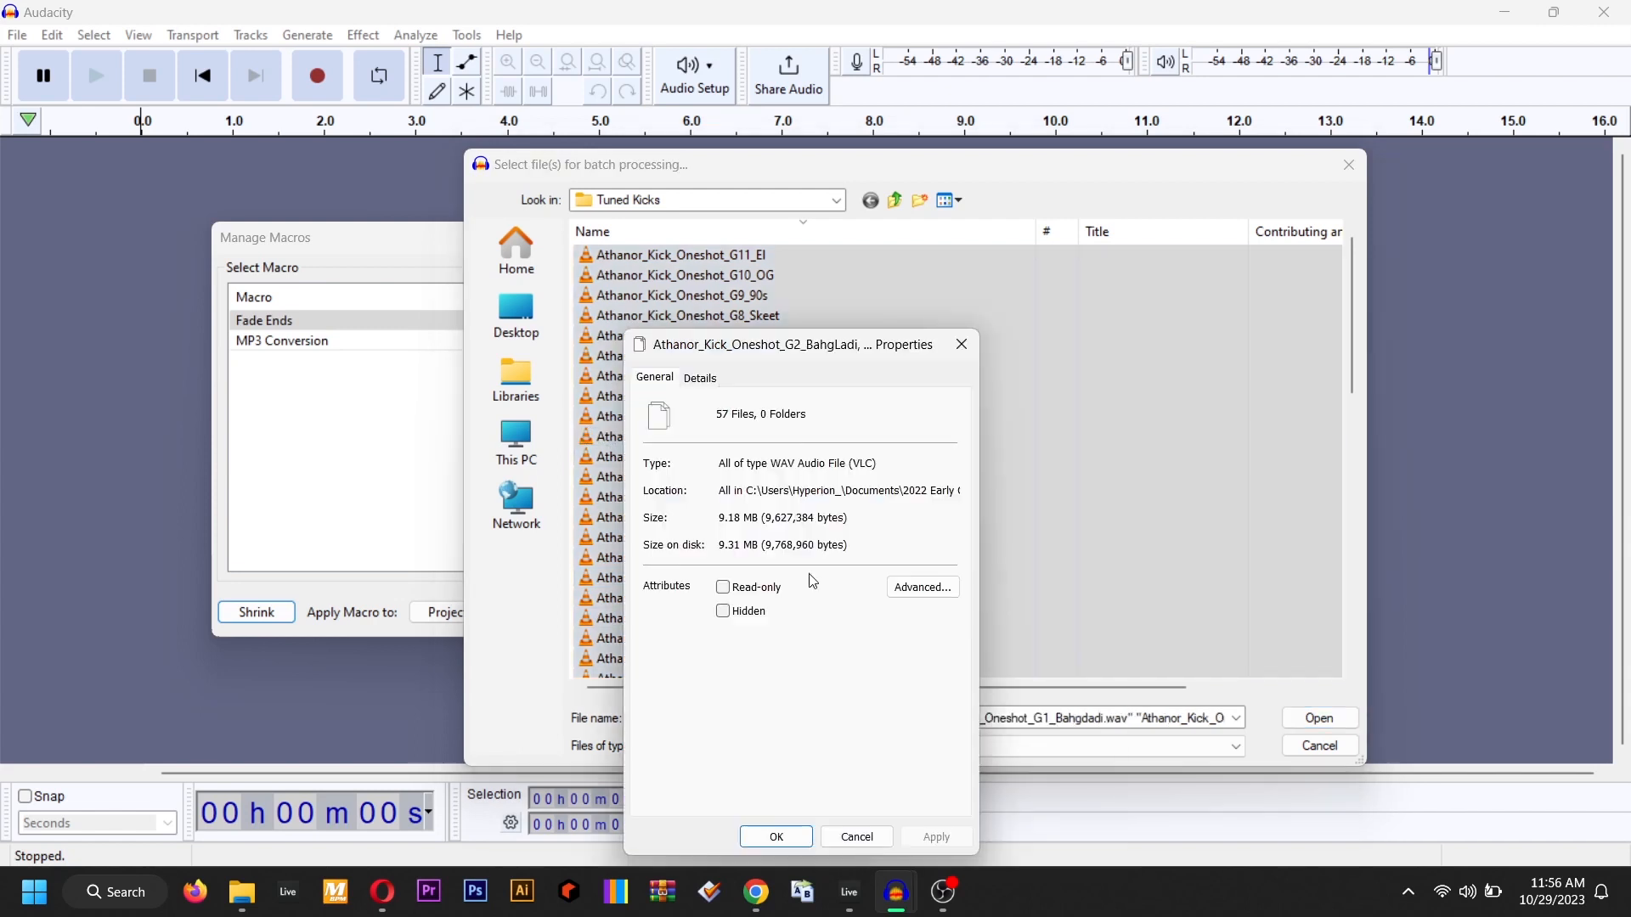
pyautogui.click(962, 344)
# Select all files in the Tuned Kicks folder and run the Fade Ends macro on them
pyautogui.click(1057, 275)
pyautogui.hotkey('ctrl', 'a')
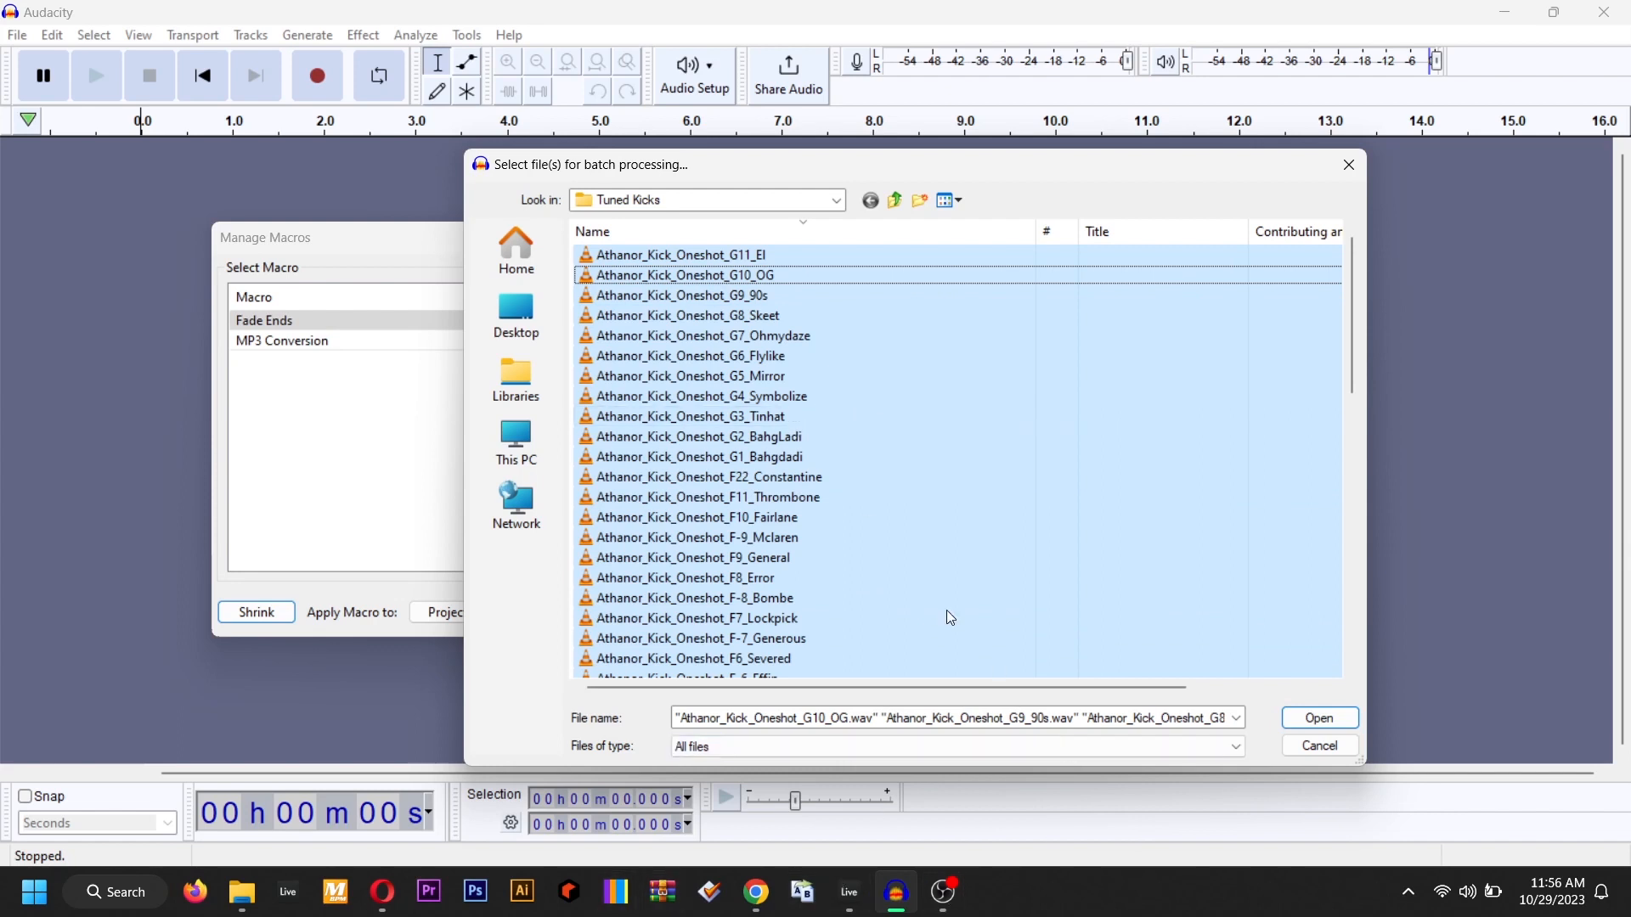
pyautogui.click(1320, 718)
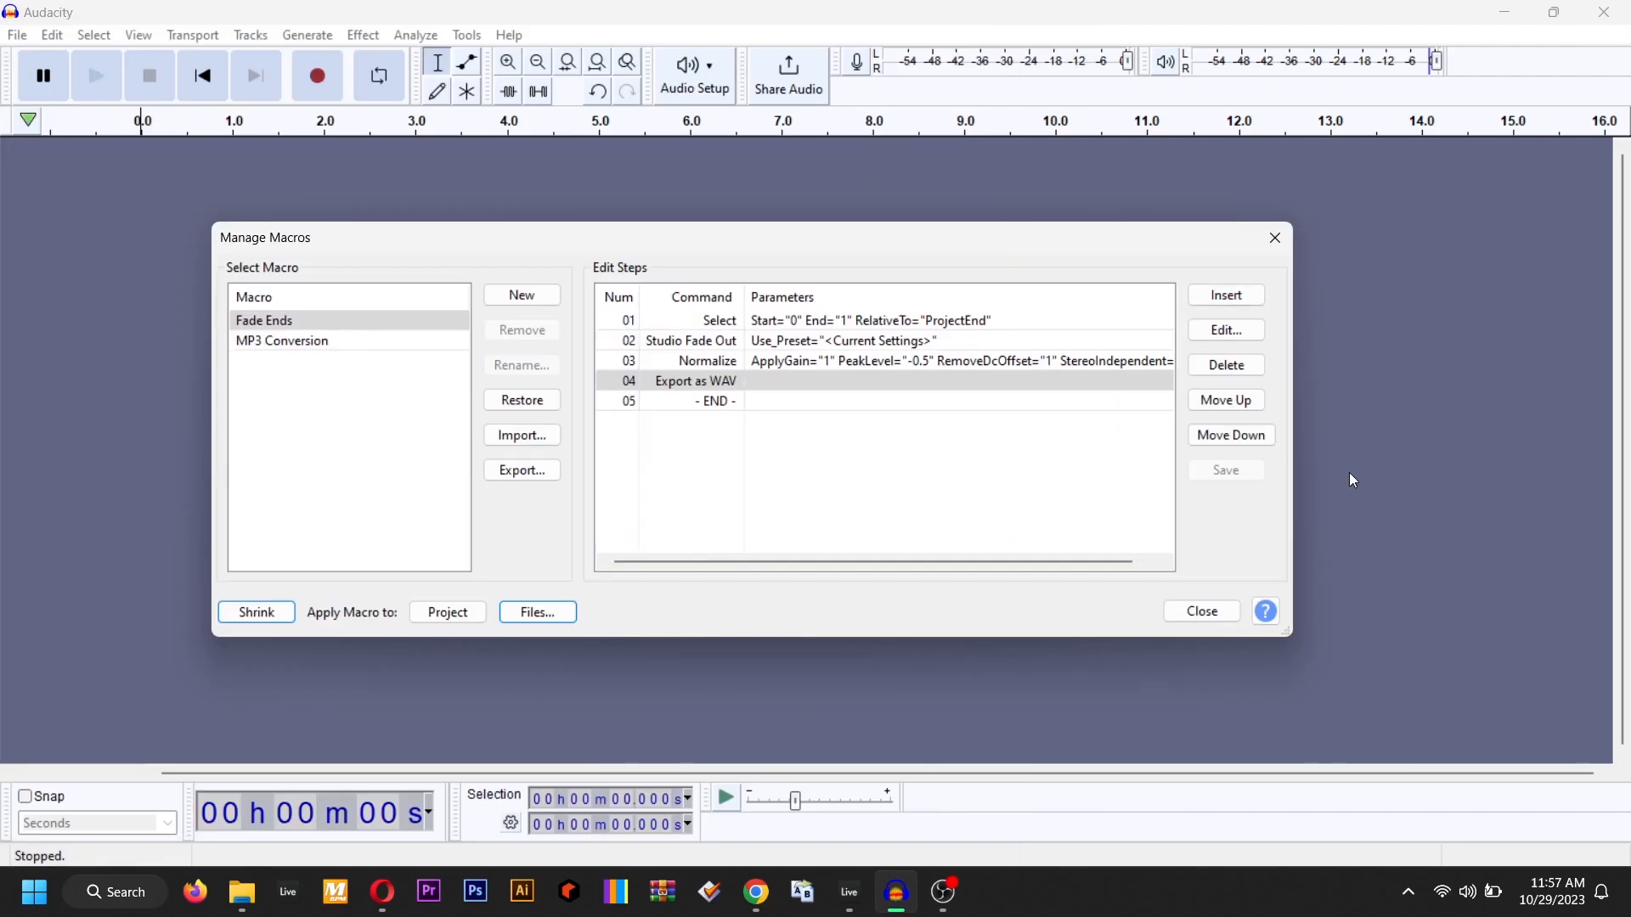
# Close the macro manager, switch to Ableton Live and deselect the kick clip in the arrangement
pyautogui.click(1203, 612)
pyautogui.hotkey('alt', 'Tab')
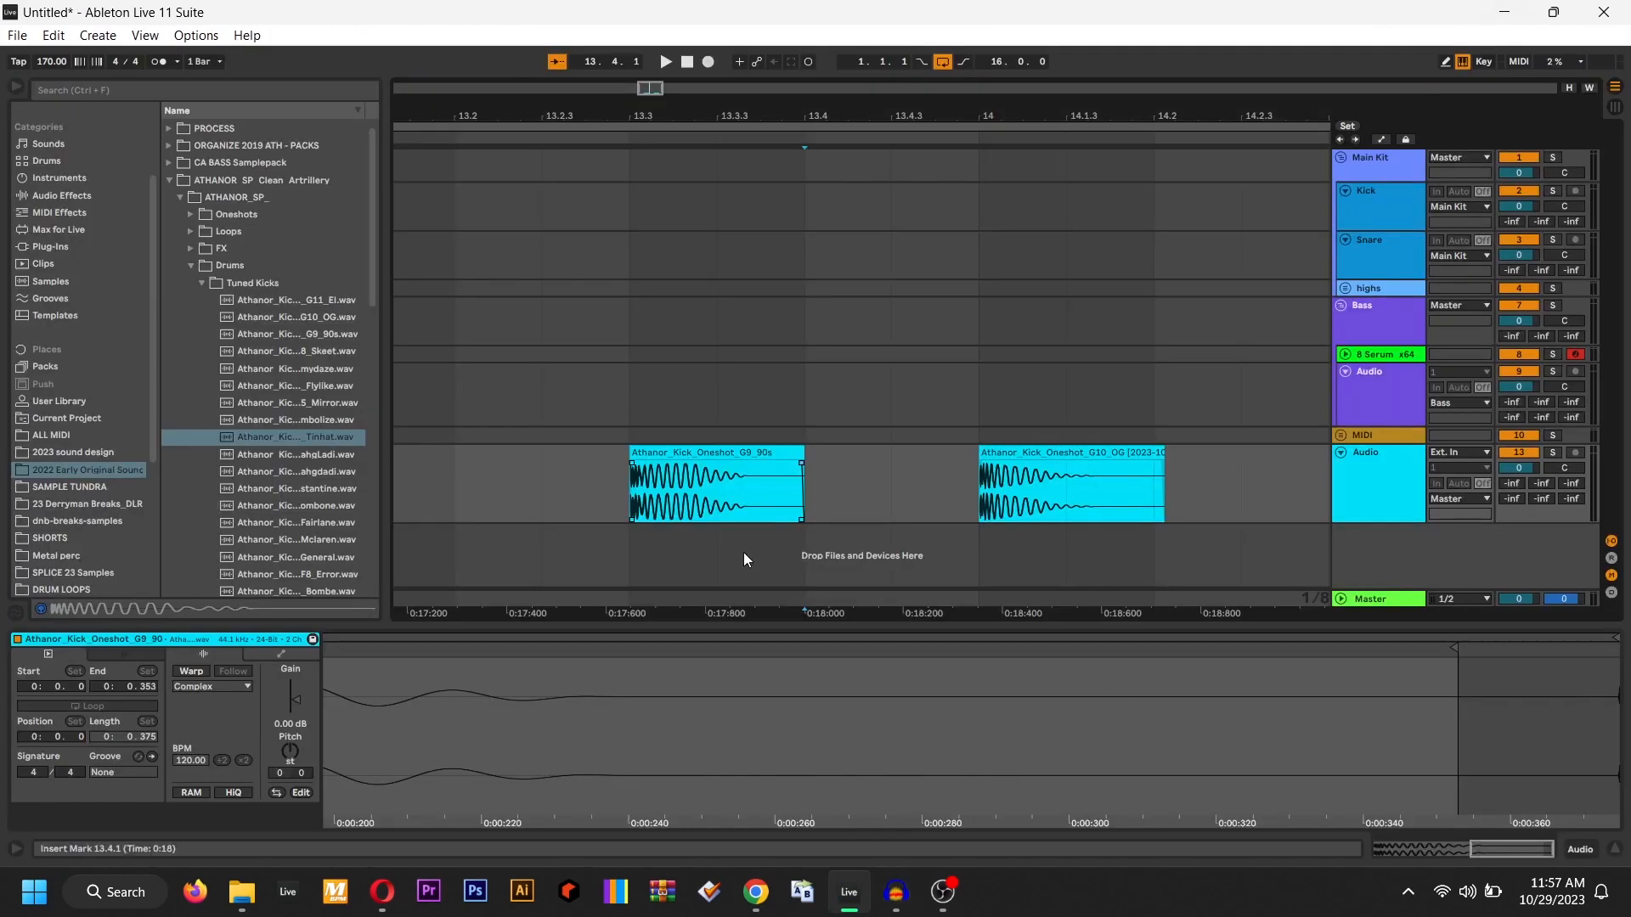
pyautogui.click(503, 447)
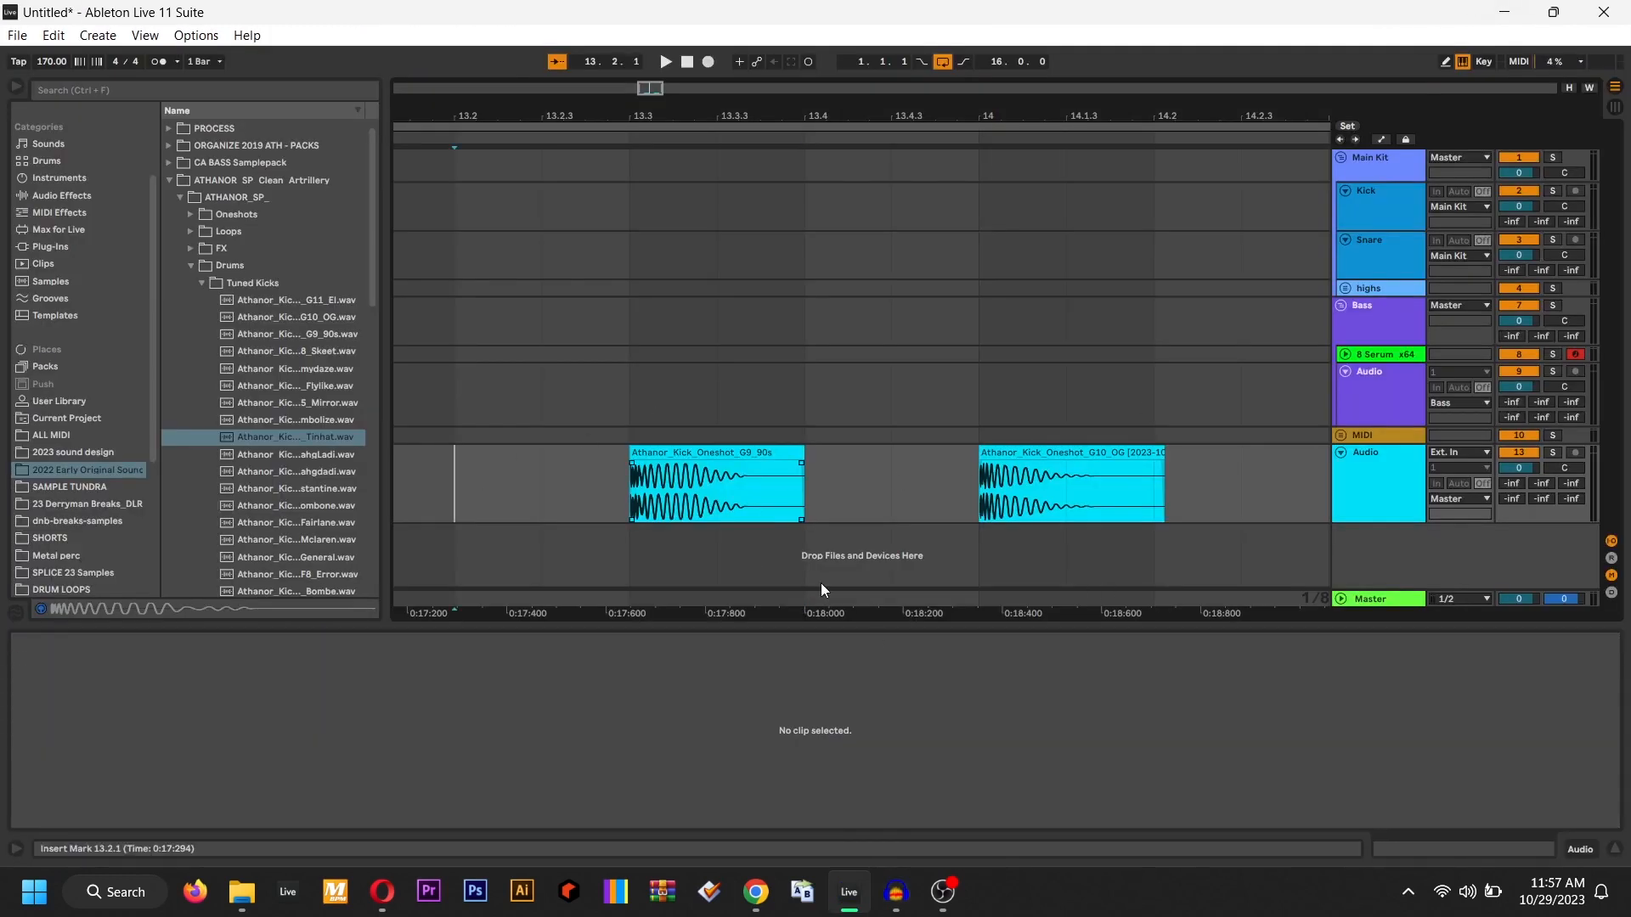
pyautogui.rightClick(240, 900)
pyautogui.click(248, 720)
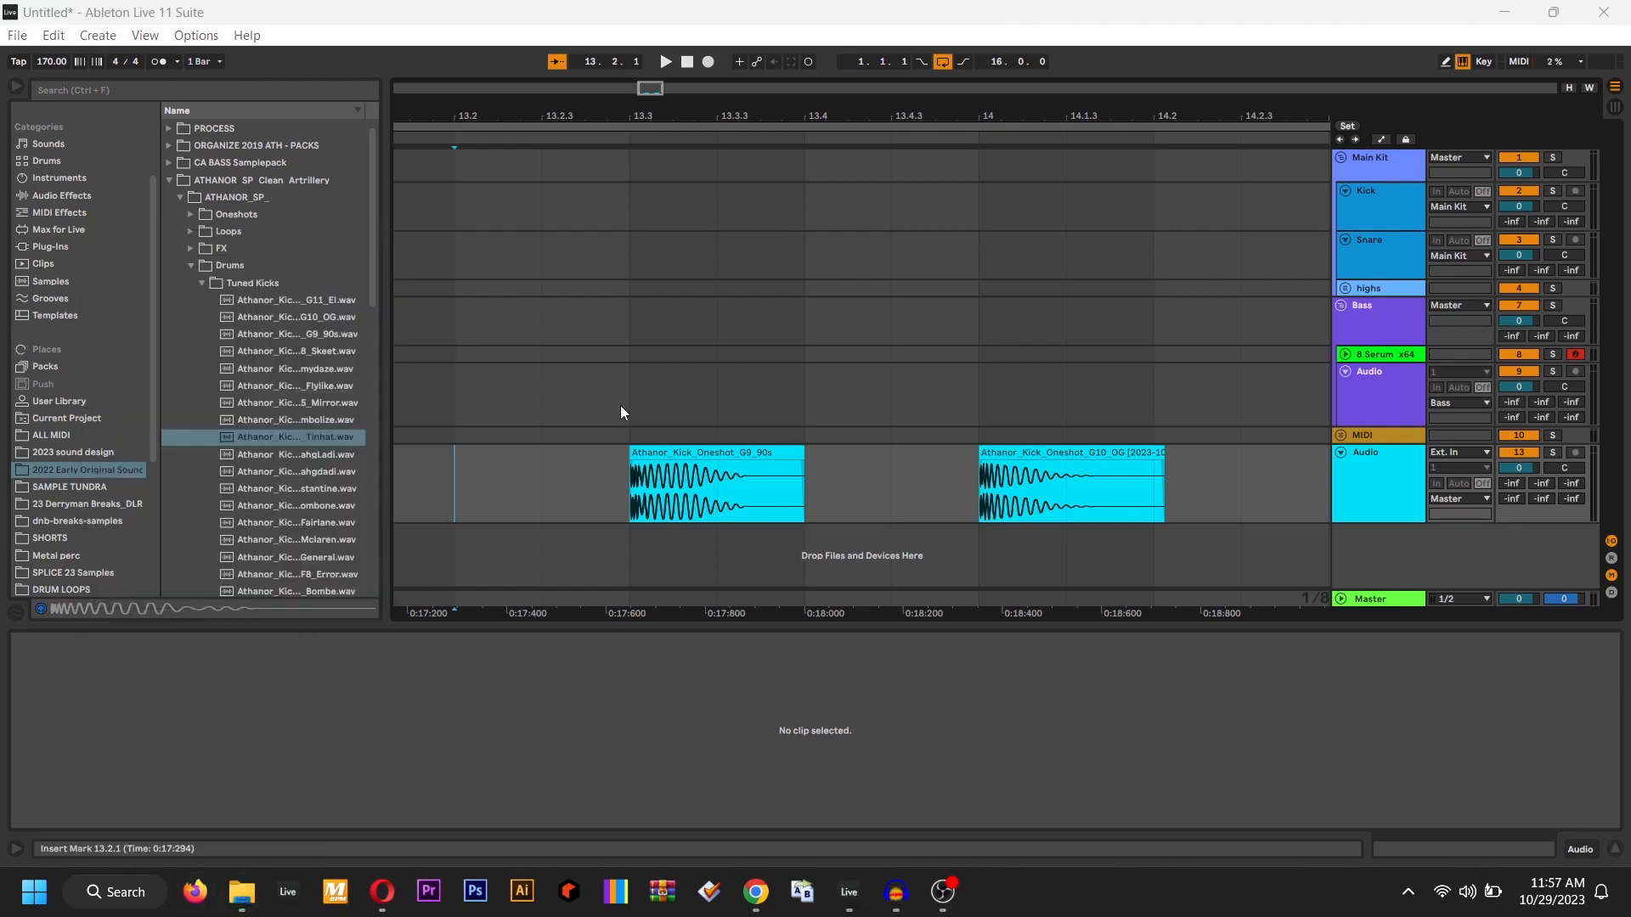
pyautogui.click(146, 366)
pyautogui.click(144, 400)
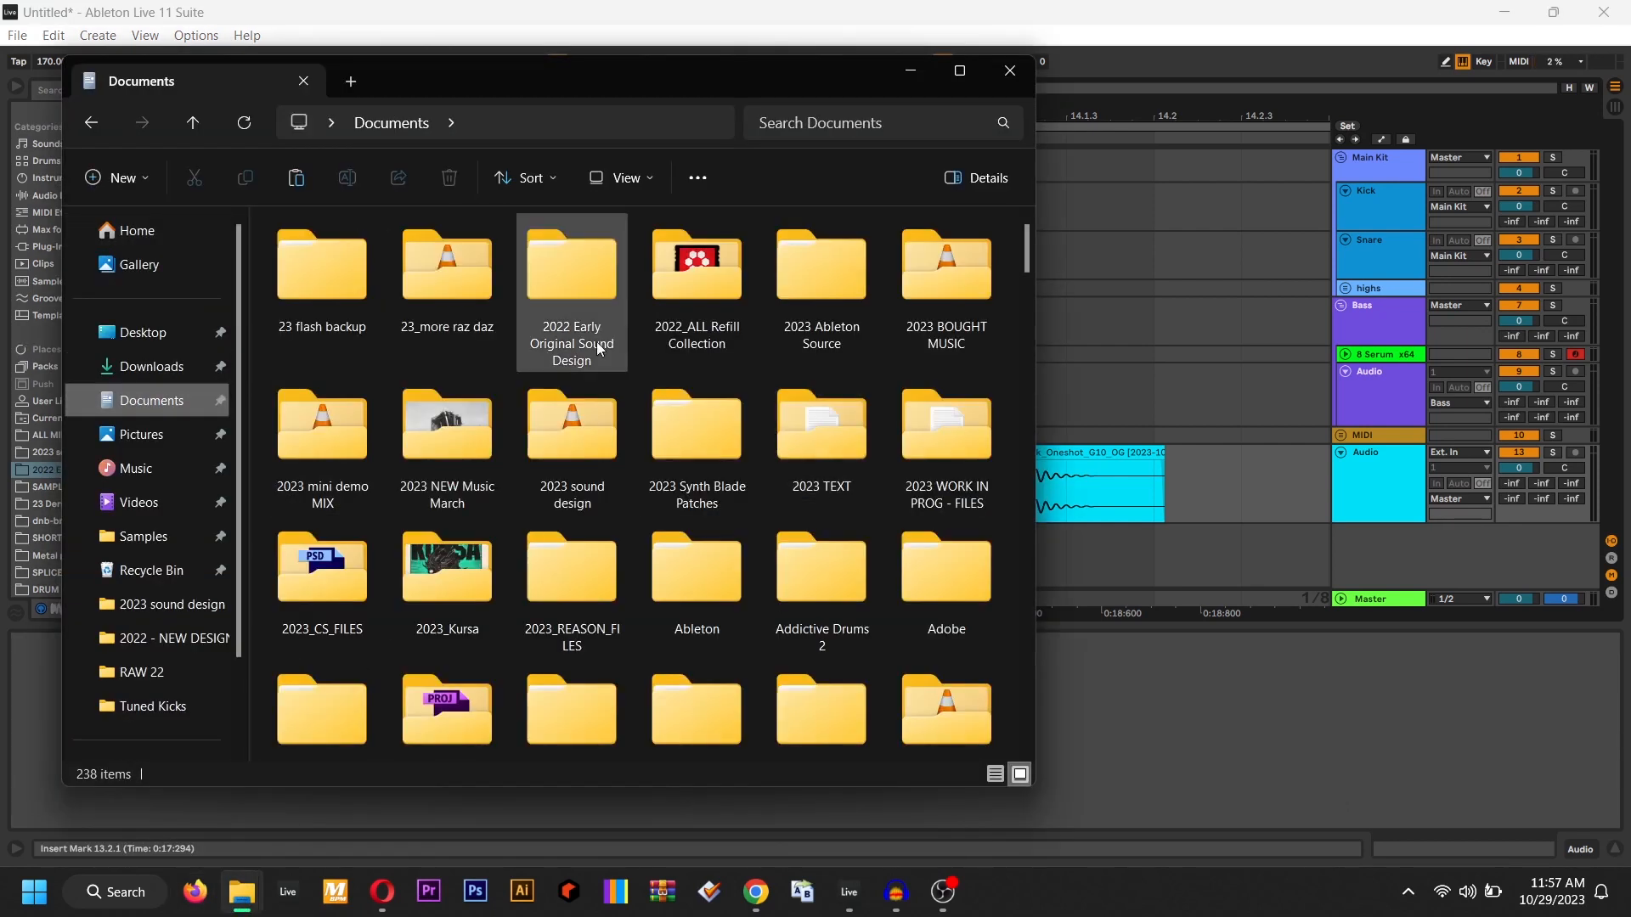
pyautogui.moveTo(1027, 253); pyautogui.dragTo(1012, 217)
pyautogui.click(1009, 72)
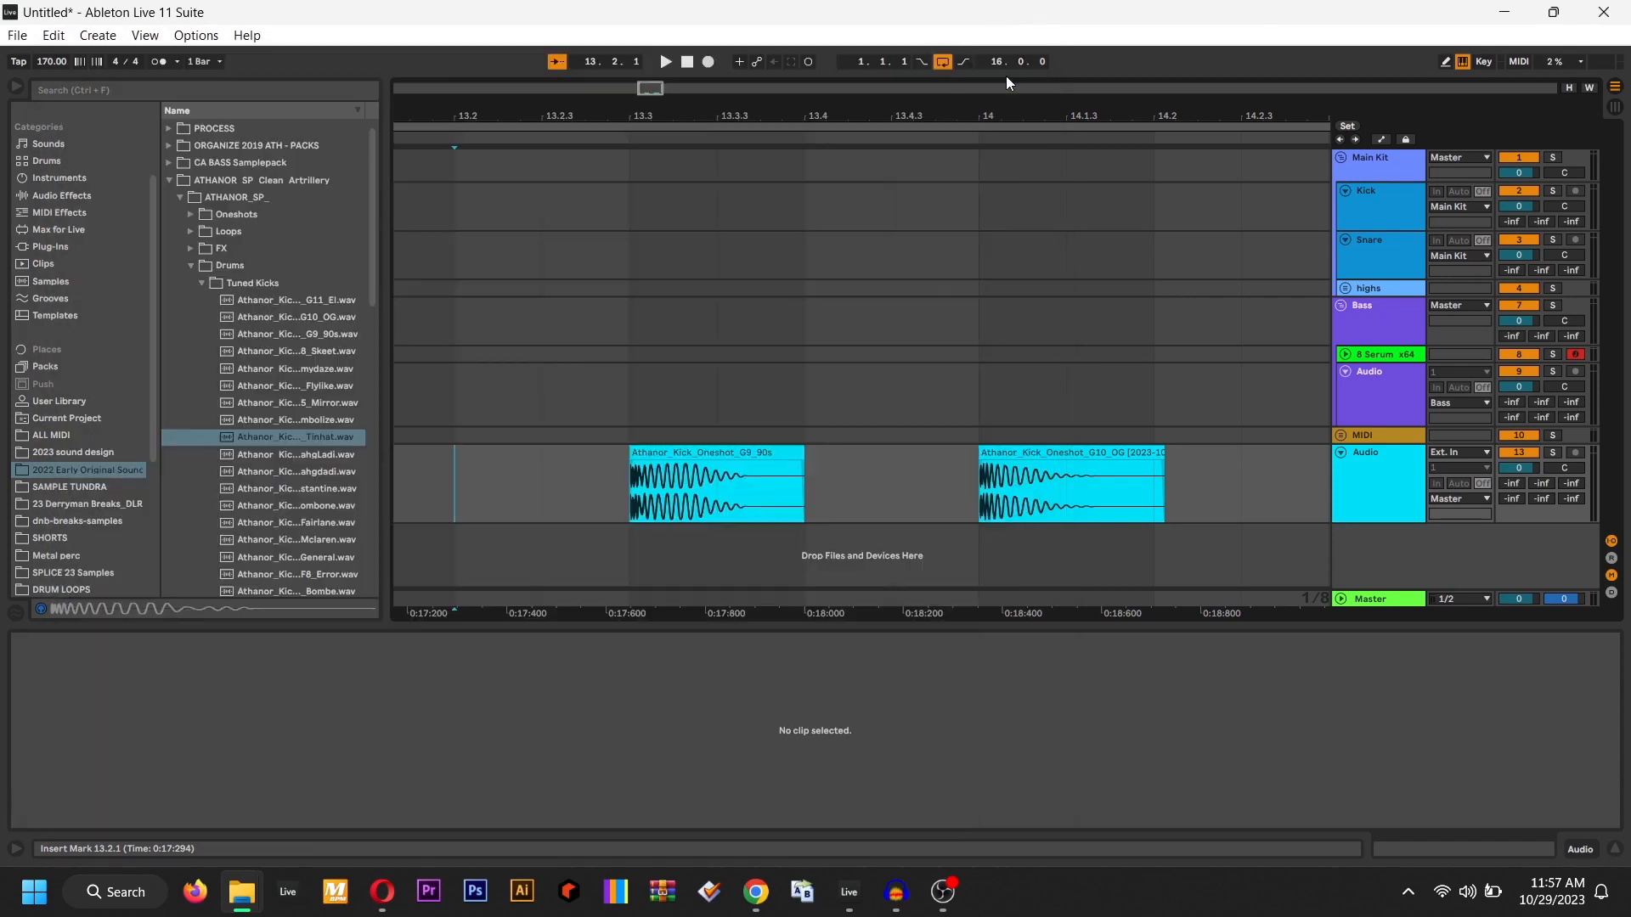
# Locate Audacity's macro-output folder under Documents in Live's browser and collapse it
pyautogui.scroll(-5, 62, 544)
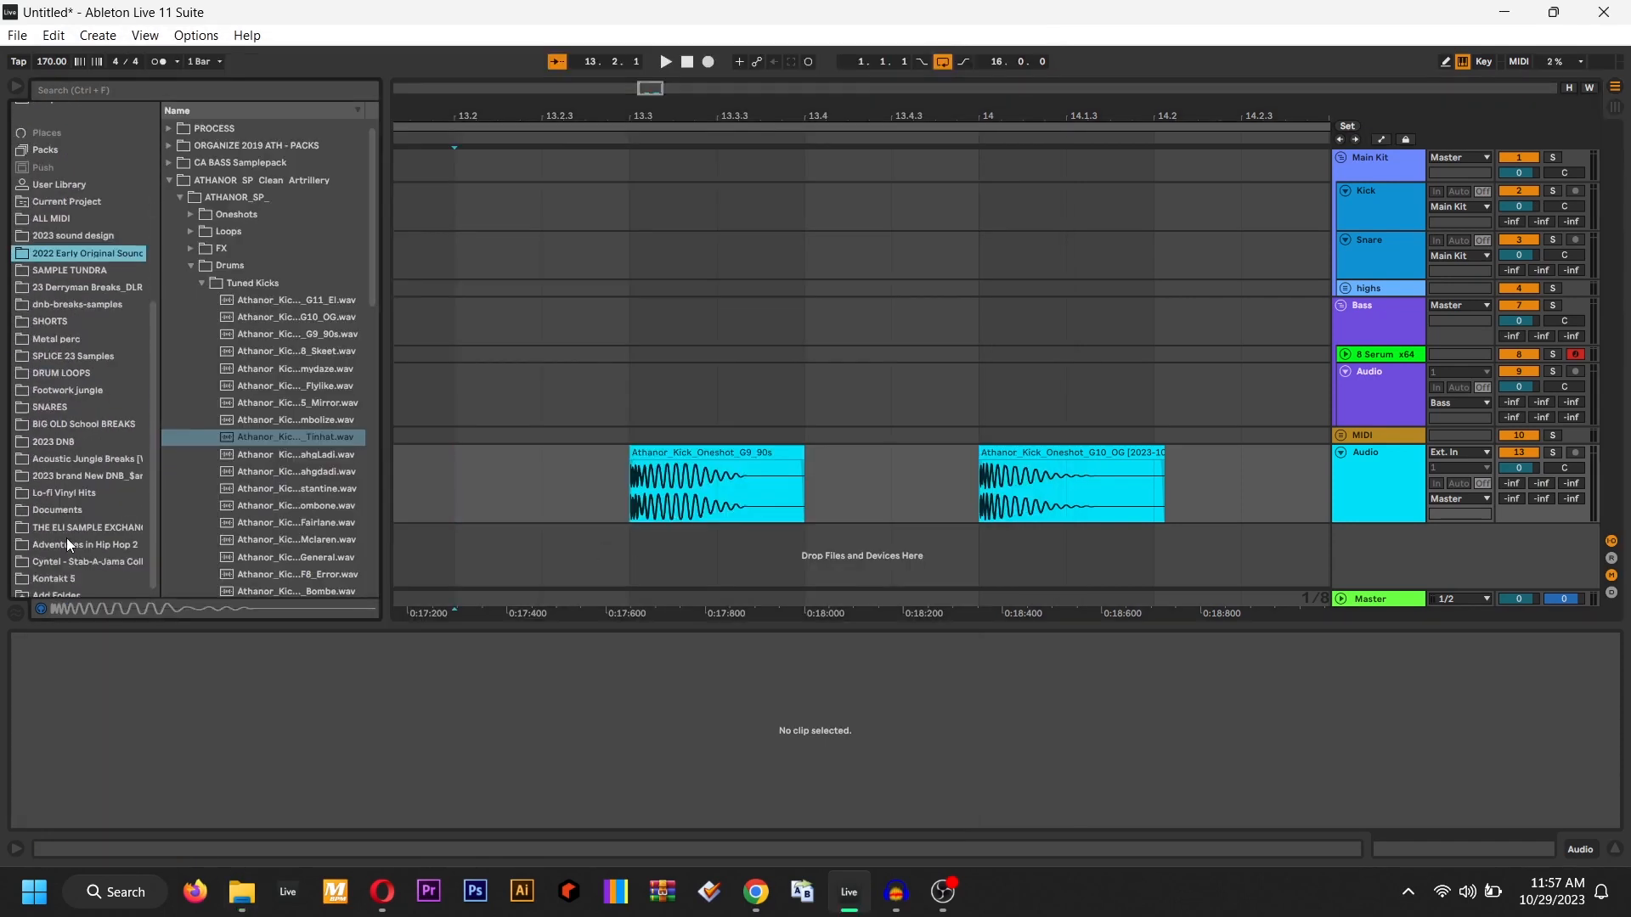
pyautogui.click(46, 501)
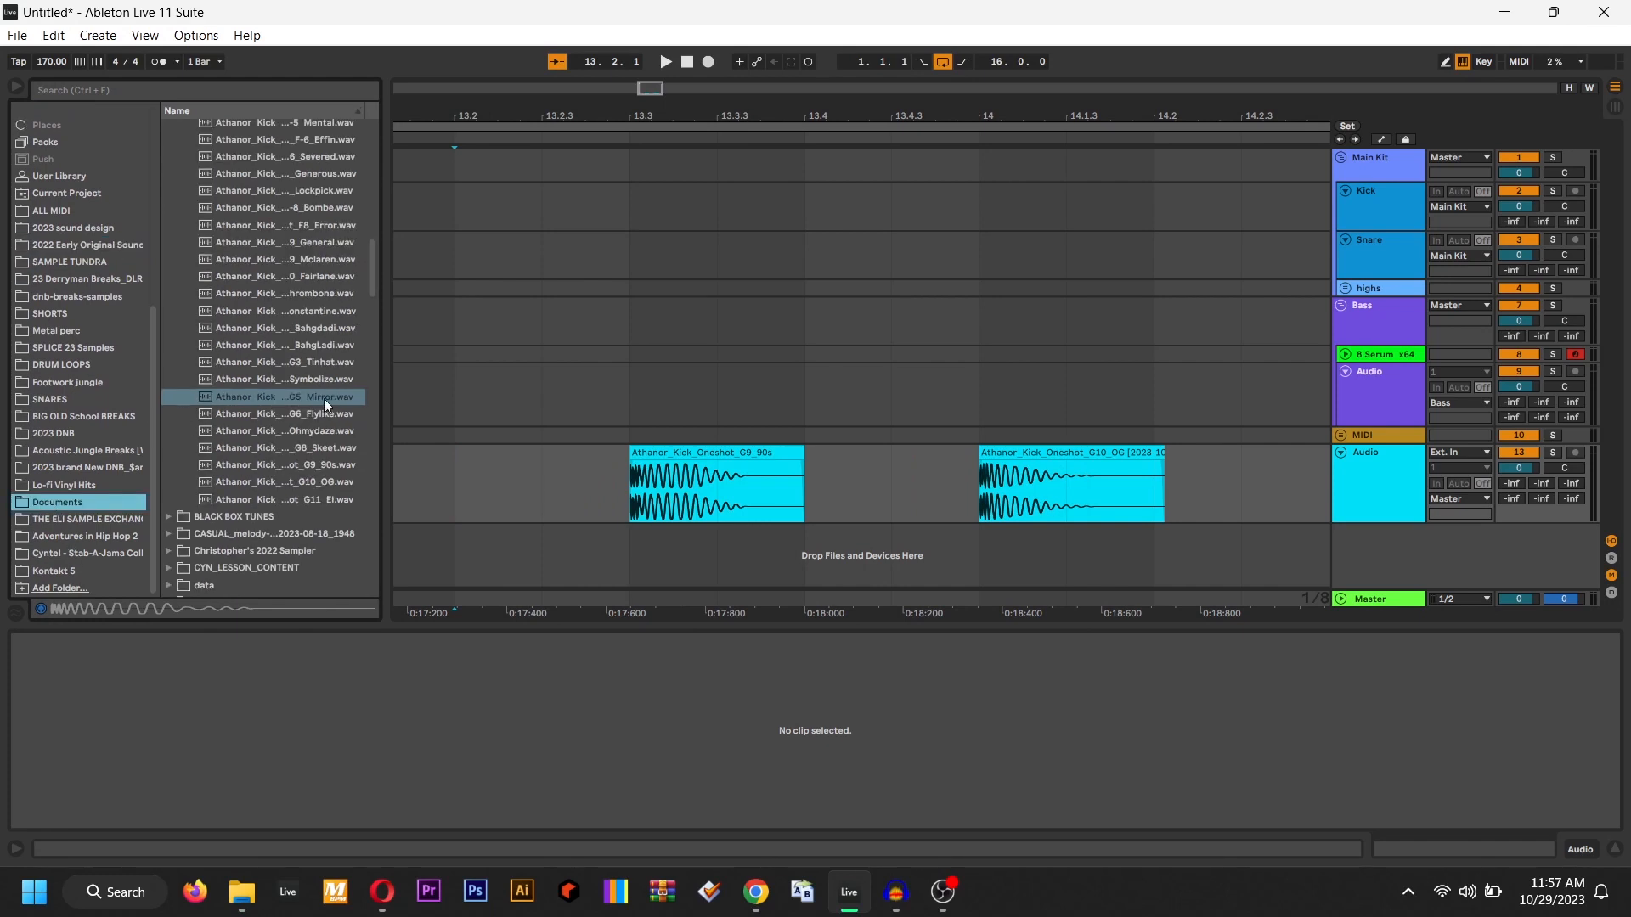
pyautogui.scroll(10, 223, 330)
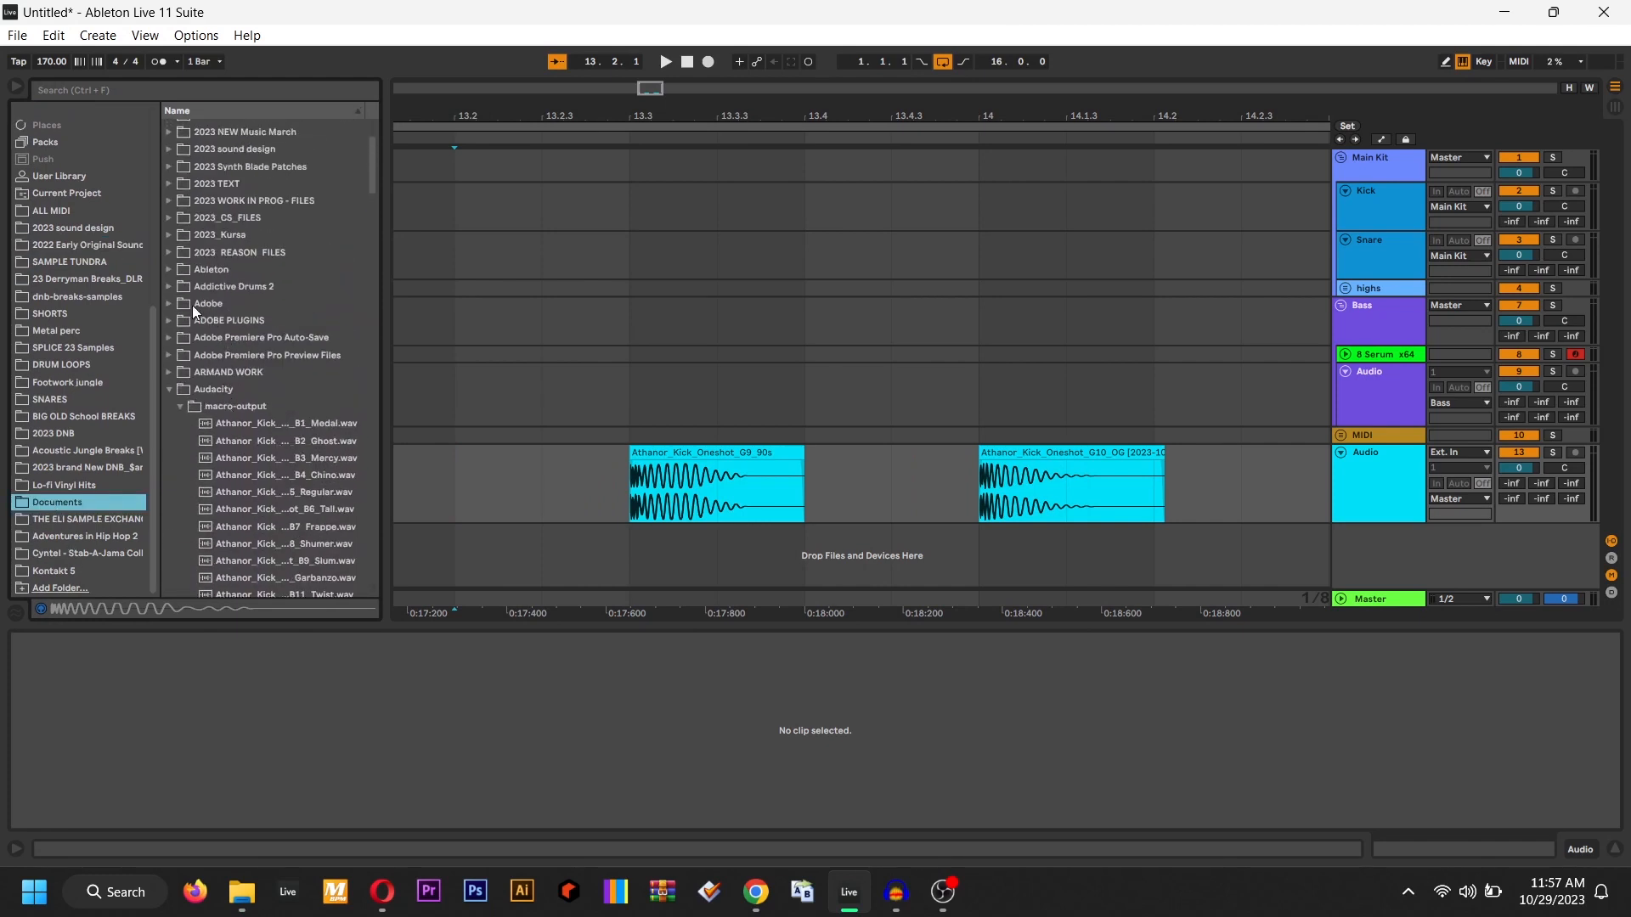
pyautogui.click(181, 406)
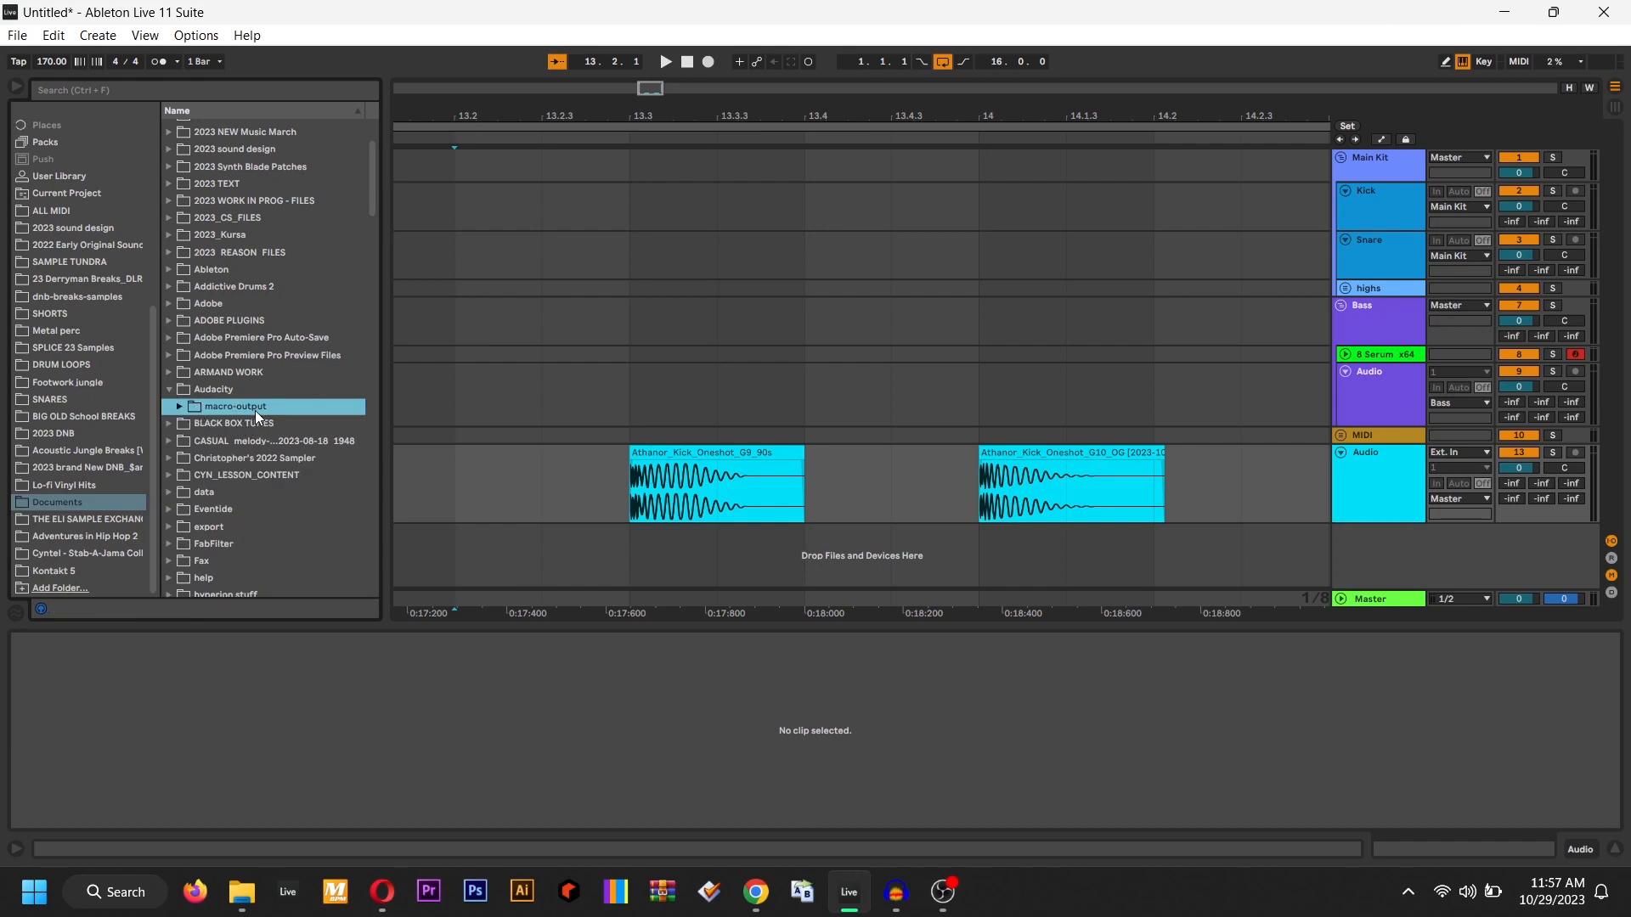
# Expand the macro-output folder, widen the browser and audition the processed kicks from B1 Medal to B8 Shumer
pyautogui.click(179, 406)
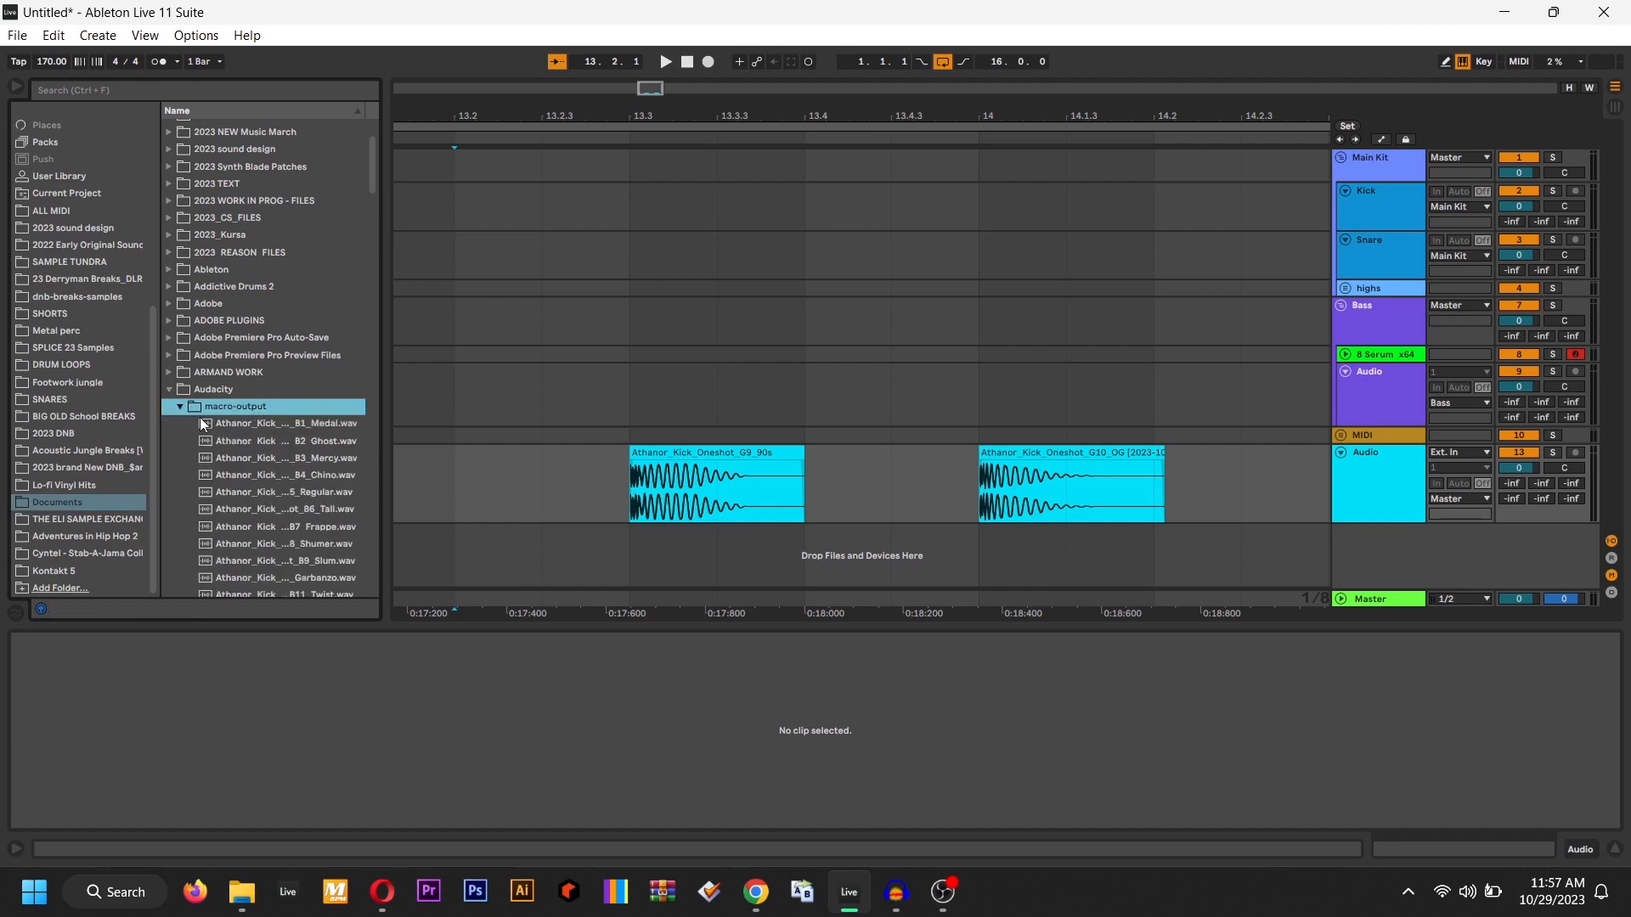
pyautogui.moveTo(384, 416); pyautogui.dragTo(663, 416)
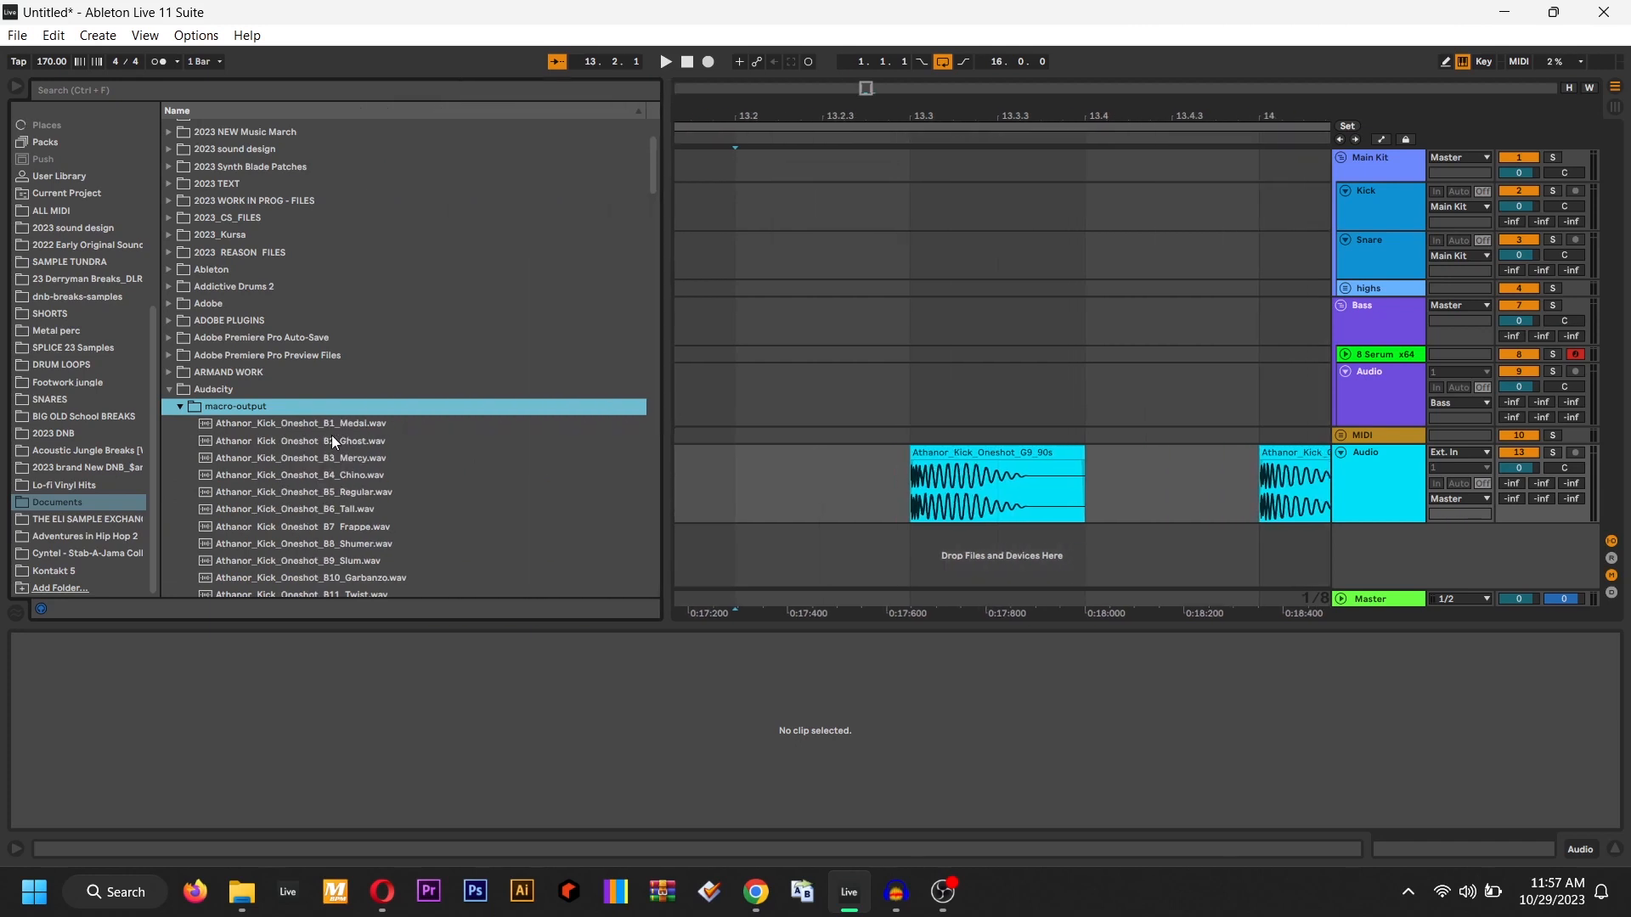
pyautogui.click(323, 428)
pyautogui.press('Down')
pyautogui.press('Down')
pyautogui.press('Down')
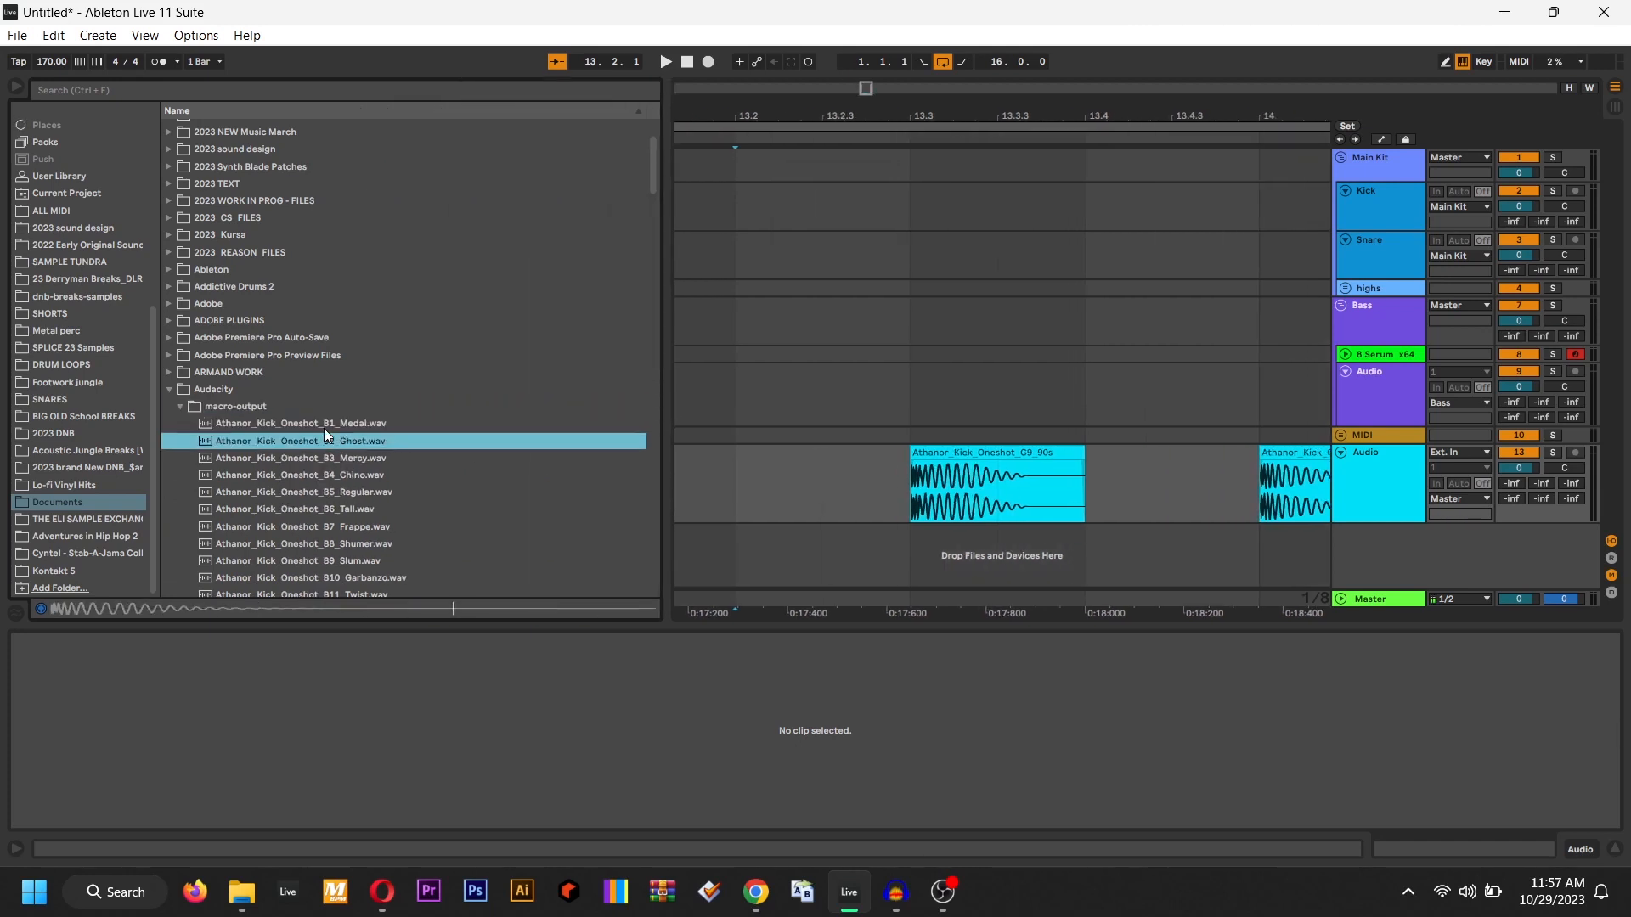
pyautogui.press('Down')
pyautogui.press('Down')
pyautogui.press('Down')
pyautogui.press('Down')
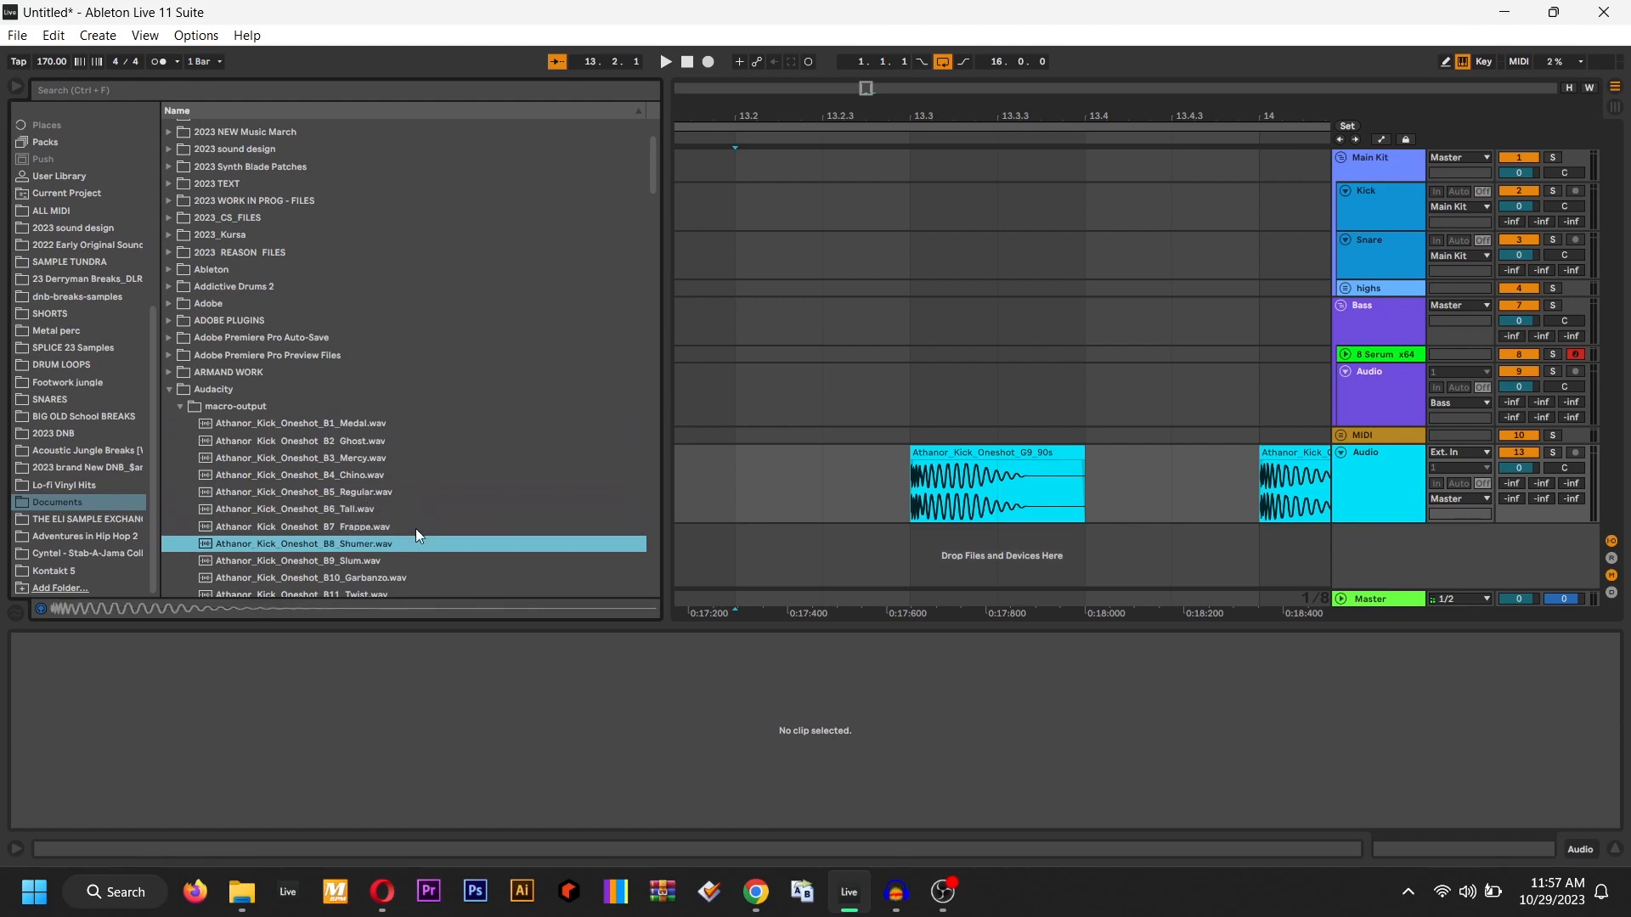
# Place the processed B2 Ghost kick over the clip at 13.3 and move the G10 OG clip to 14.2
pyautogui.moveTo(332, 444); pyautogui.dragTo(909, 486)
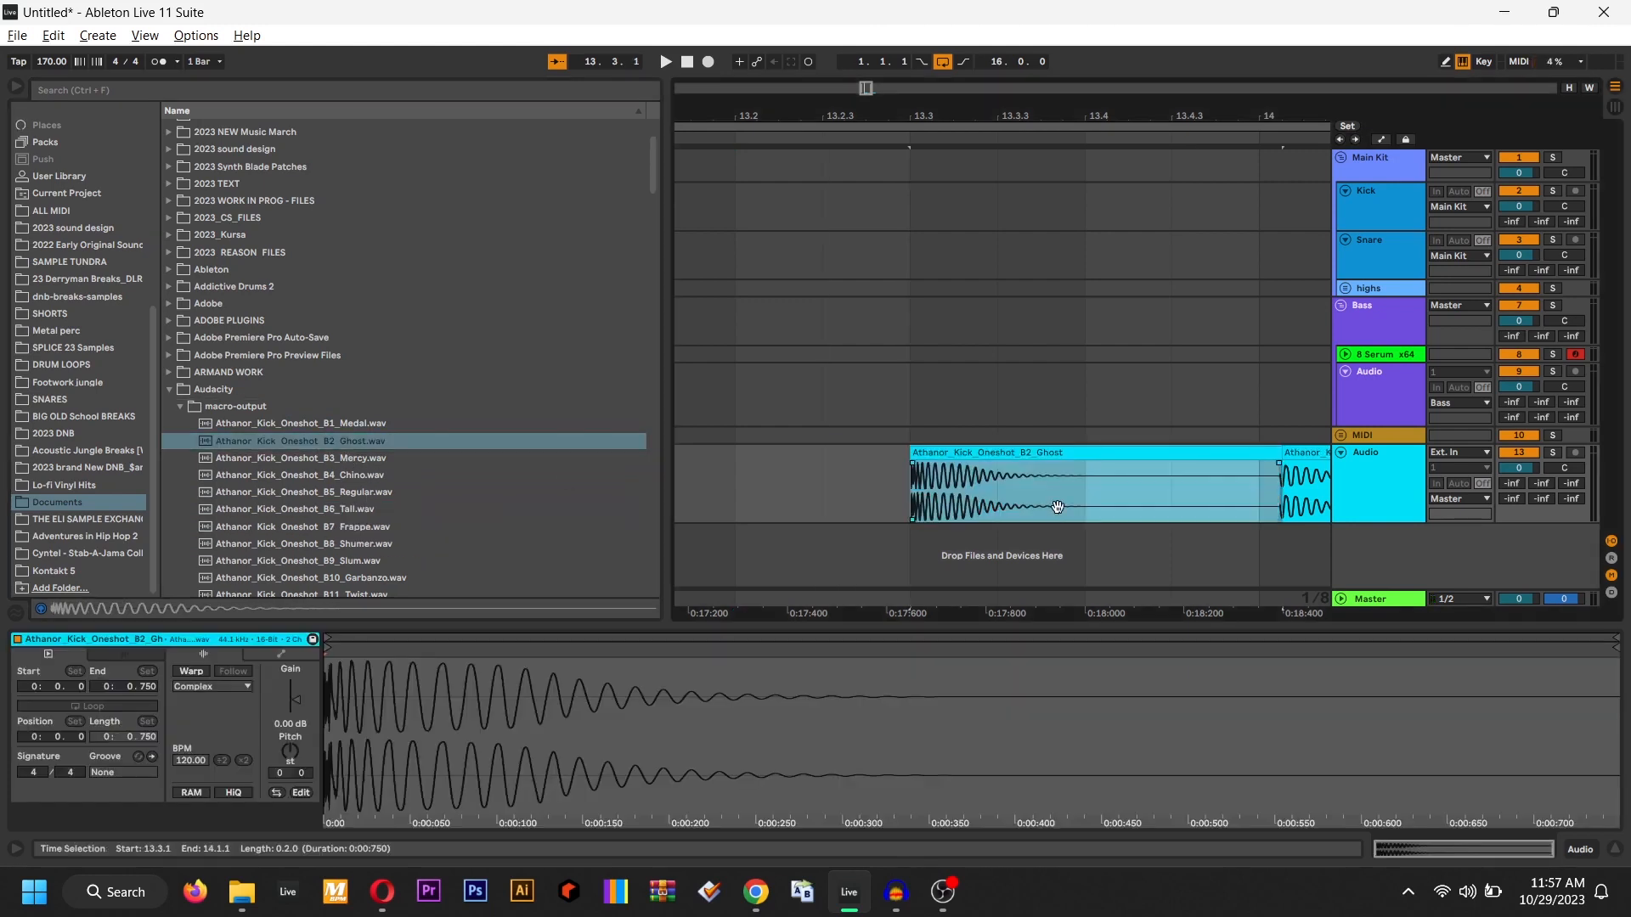
pyautogui.moveTo(1019, 453); pyautogui.dragTo(1173, 455)
pyautogui.moveTo(960, 499); pyautogui.dragTo(1168, 497)
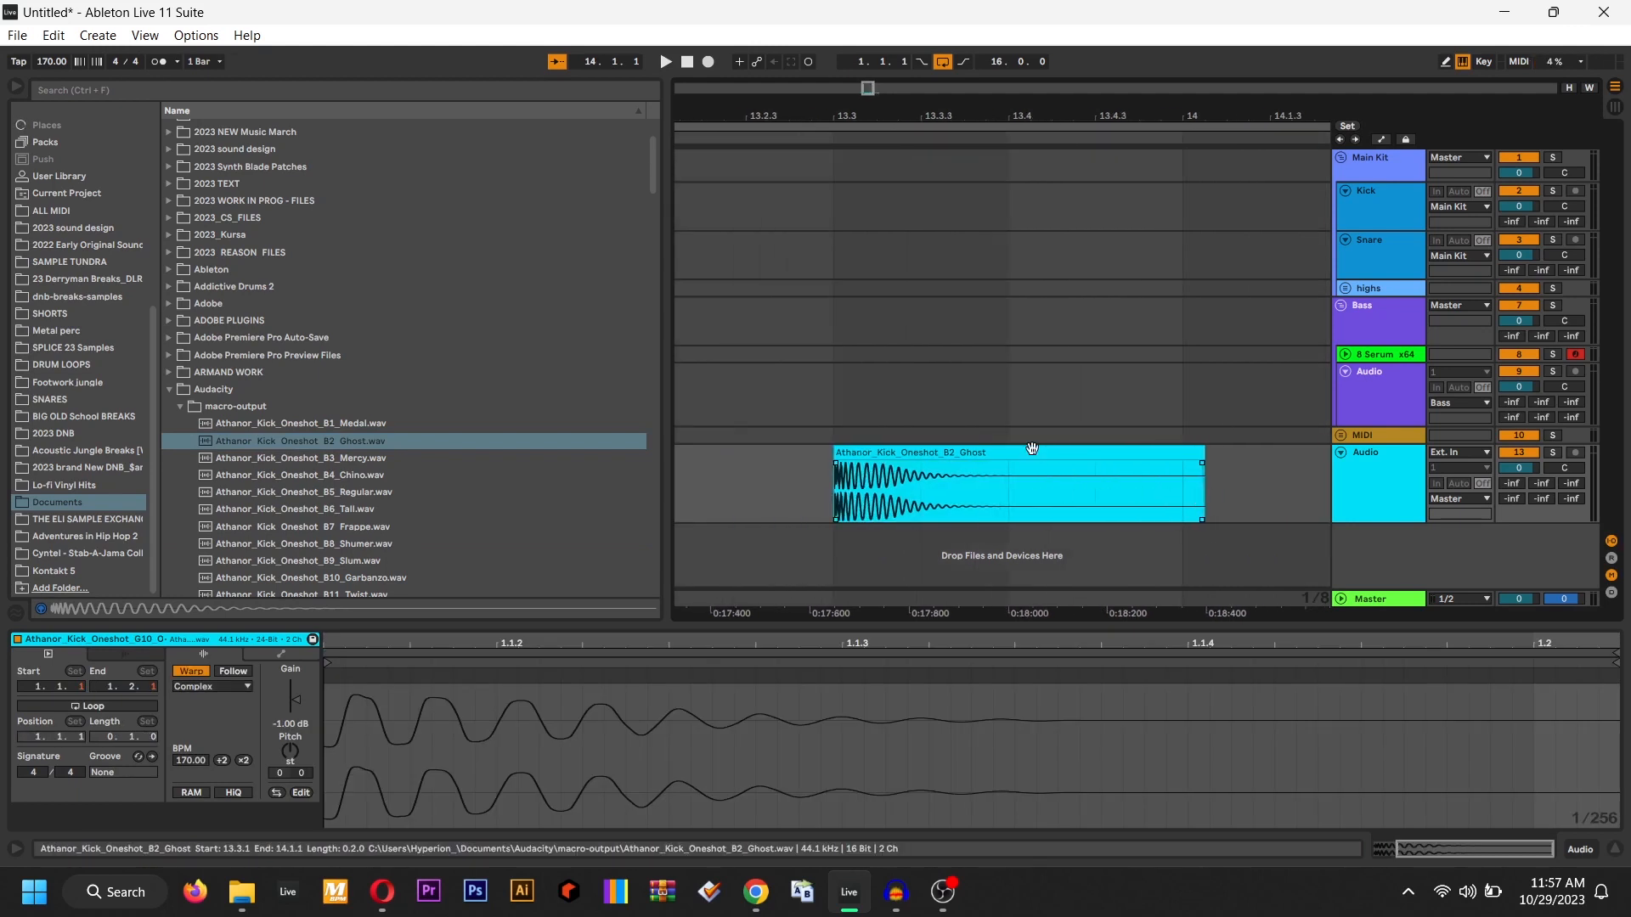
# Trim the B2 Ghost clip to end at bar 14 and consolidate it
pyautogui.click(1030, 452)
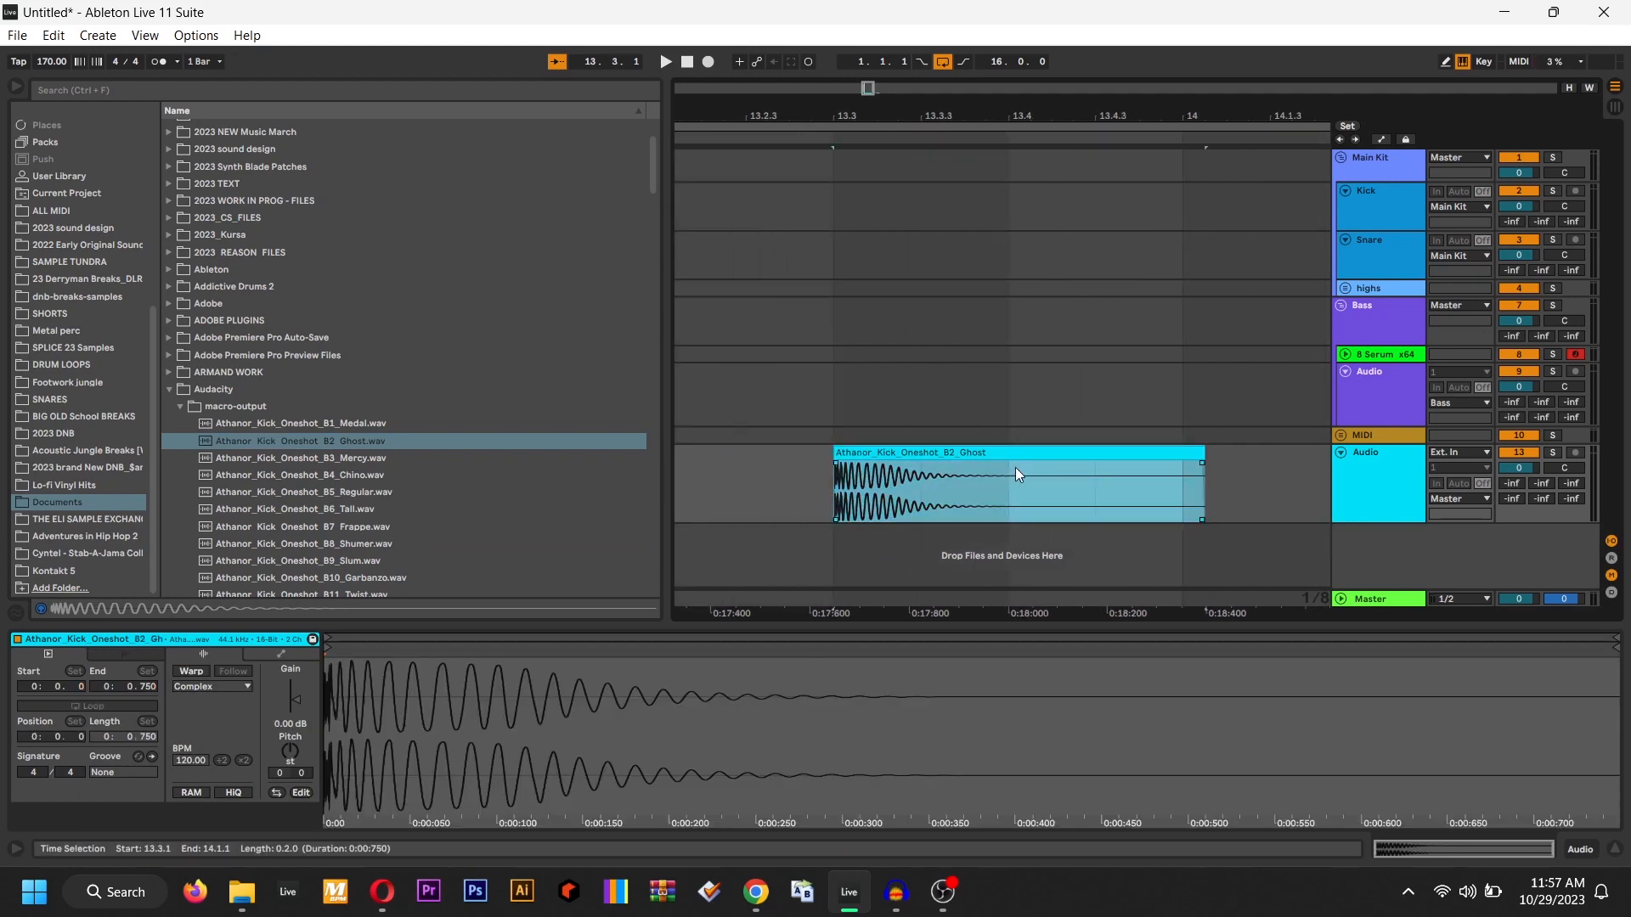
pyautogui.moveTo(1205, 455); pyautogui.dragTo(1182, 455)
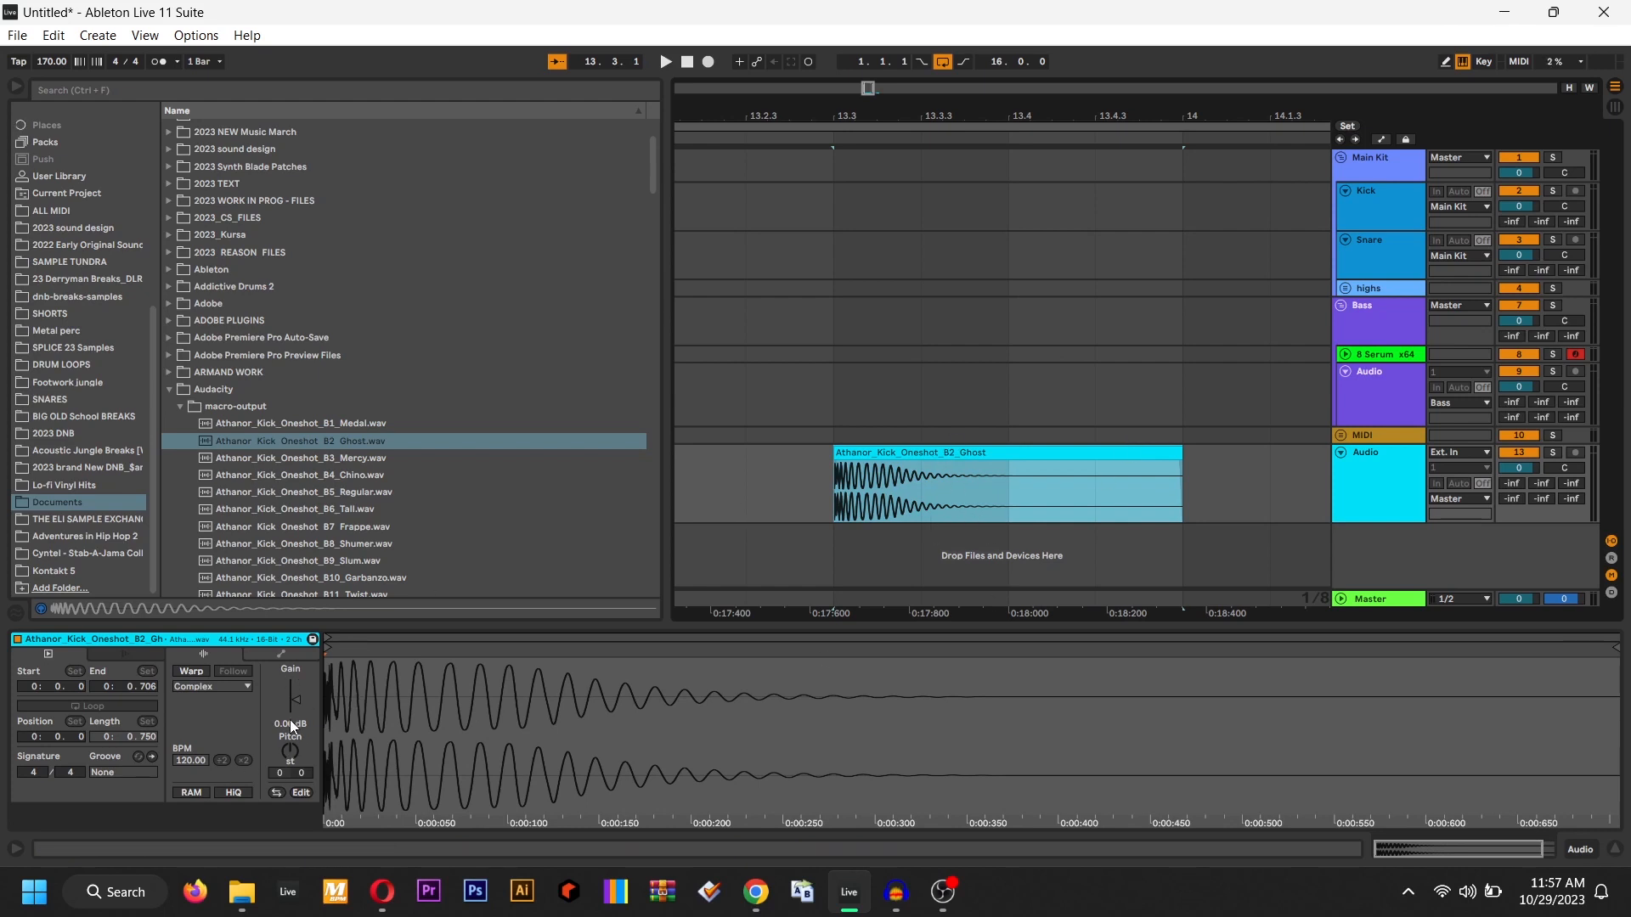
pyautogui.hotkey('ctrl', 'j')
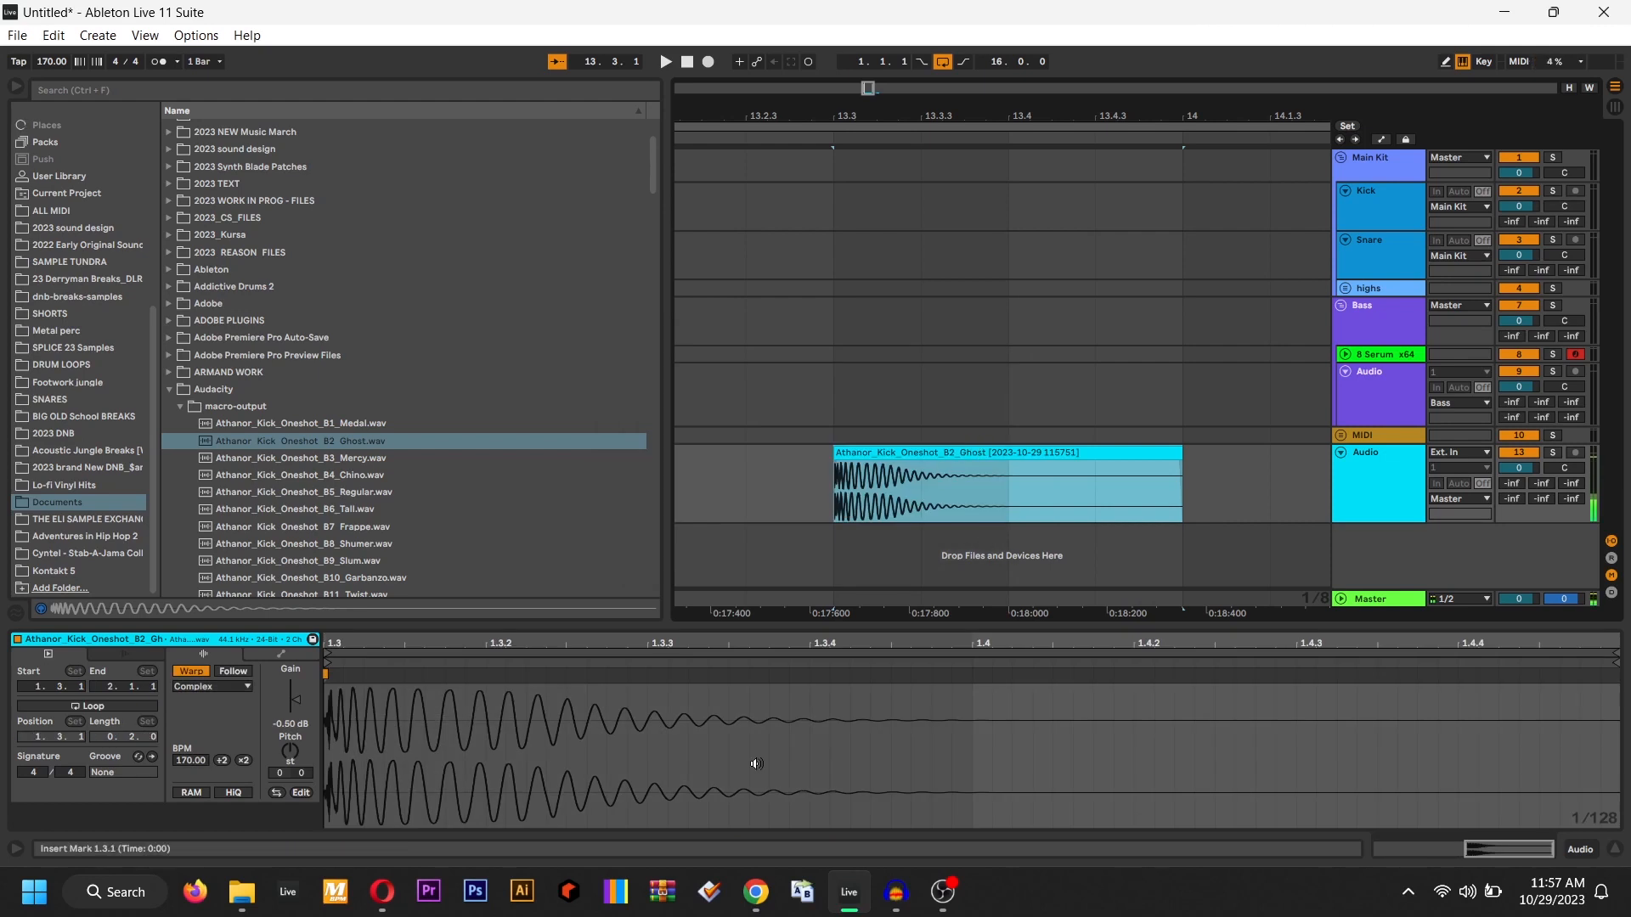
# Try a 0.00 dB gain on the consolidated B2 Ghost clip and undo the change
pyautogui.doubleClick(296, 724)
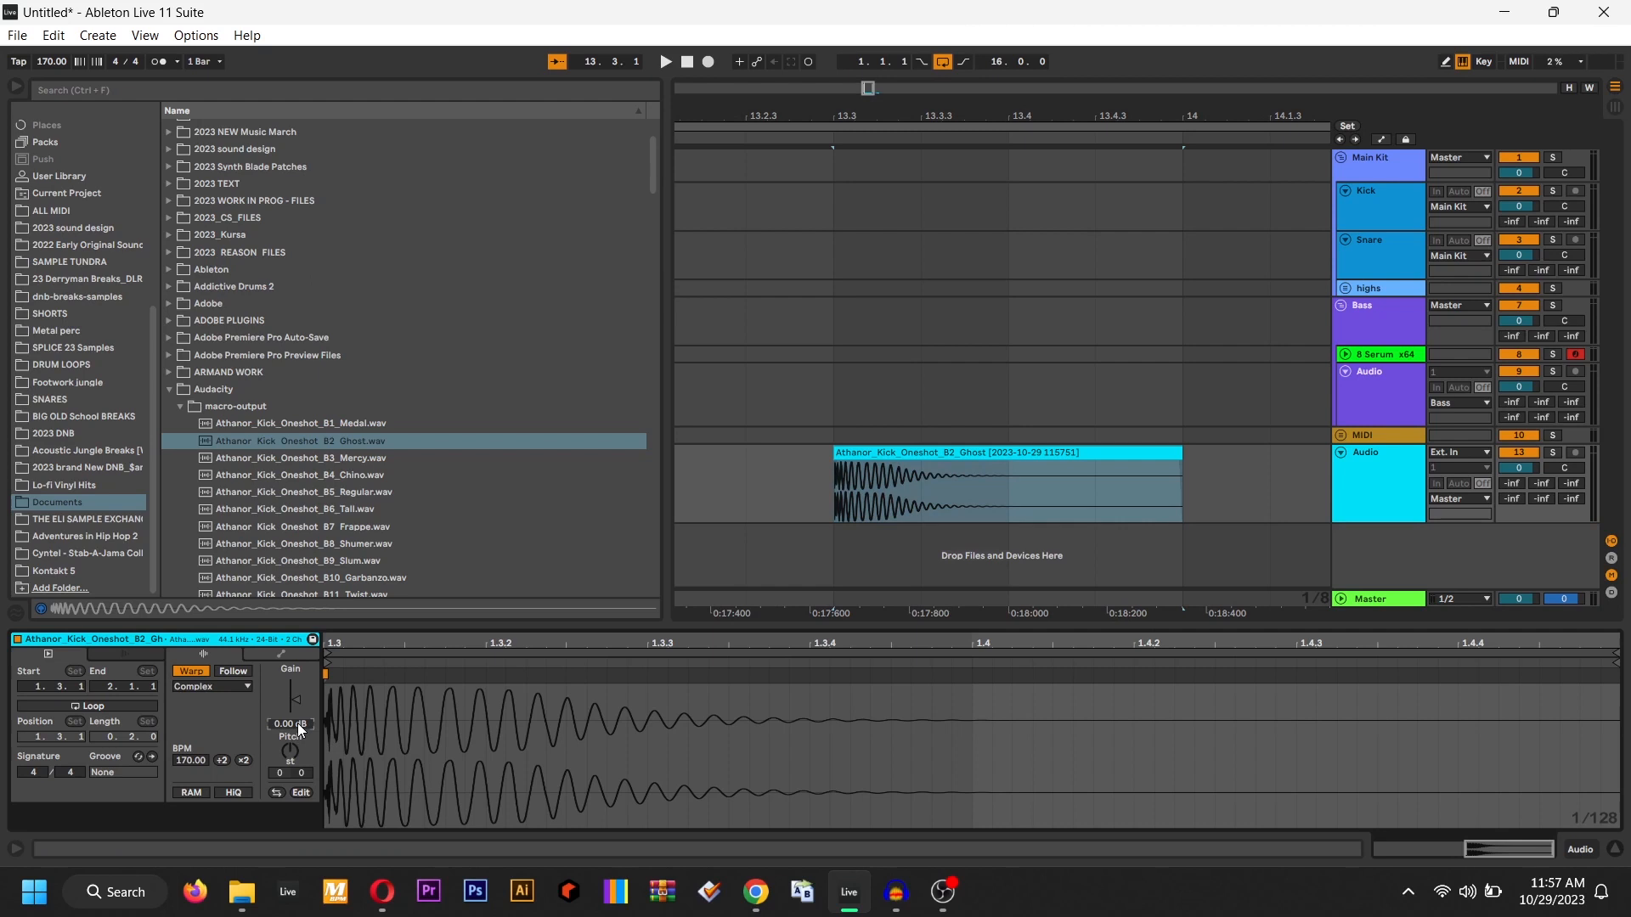
pyautogui.hotkey('ctrl', 'z')
pyautogui.click(938, 481)
# Audition the processed kicks between B3 Mercy and B10 Garbanzo in the macro-output folder
pyautogui.click(324, 474)
pyautogui.click(340, 510)
pyautogui.click(333, 528)
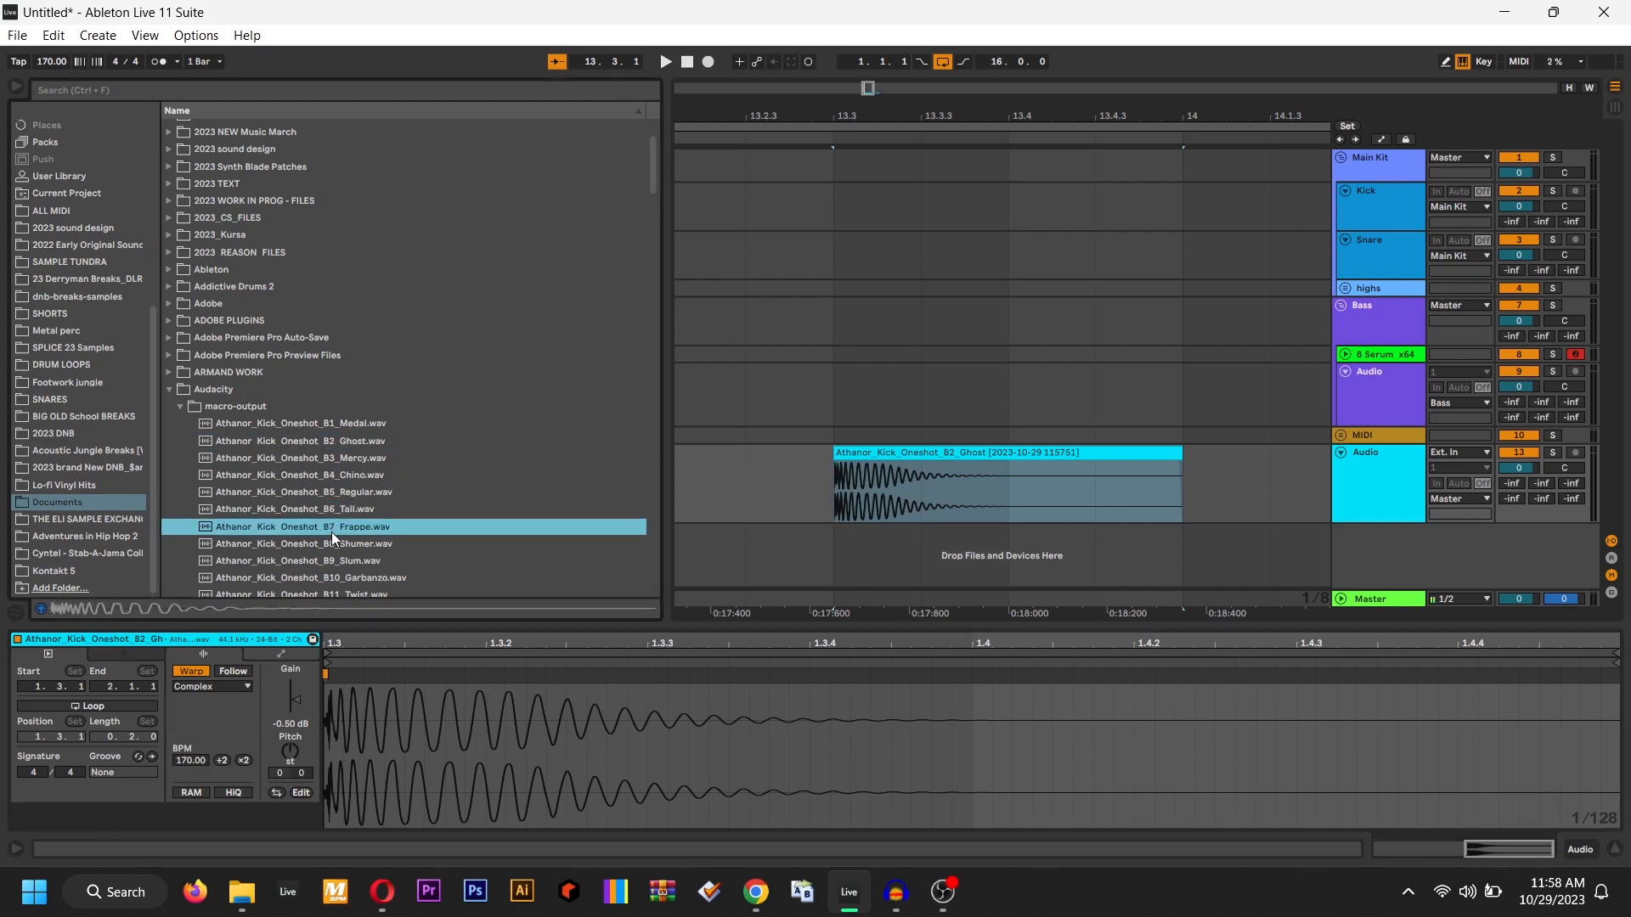
pyautogui.click(344, 458)
pyautogui.click(334, 478)
pyautogui.click(328, 458)
pyautogui.click(340, 510)
pyautogui.click(340, 527)
pyautogui.click(340, 544)
pyautogui.click(342, 578)
pyautogui.scroll(-1, 345, 416)
pyautogui.scroll(-1, 345, 408)
pyautogui.click(309, 379)
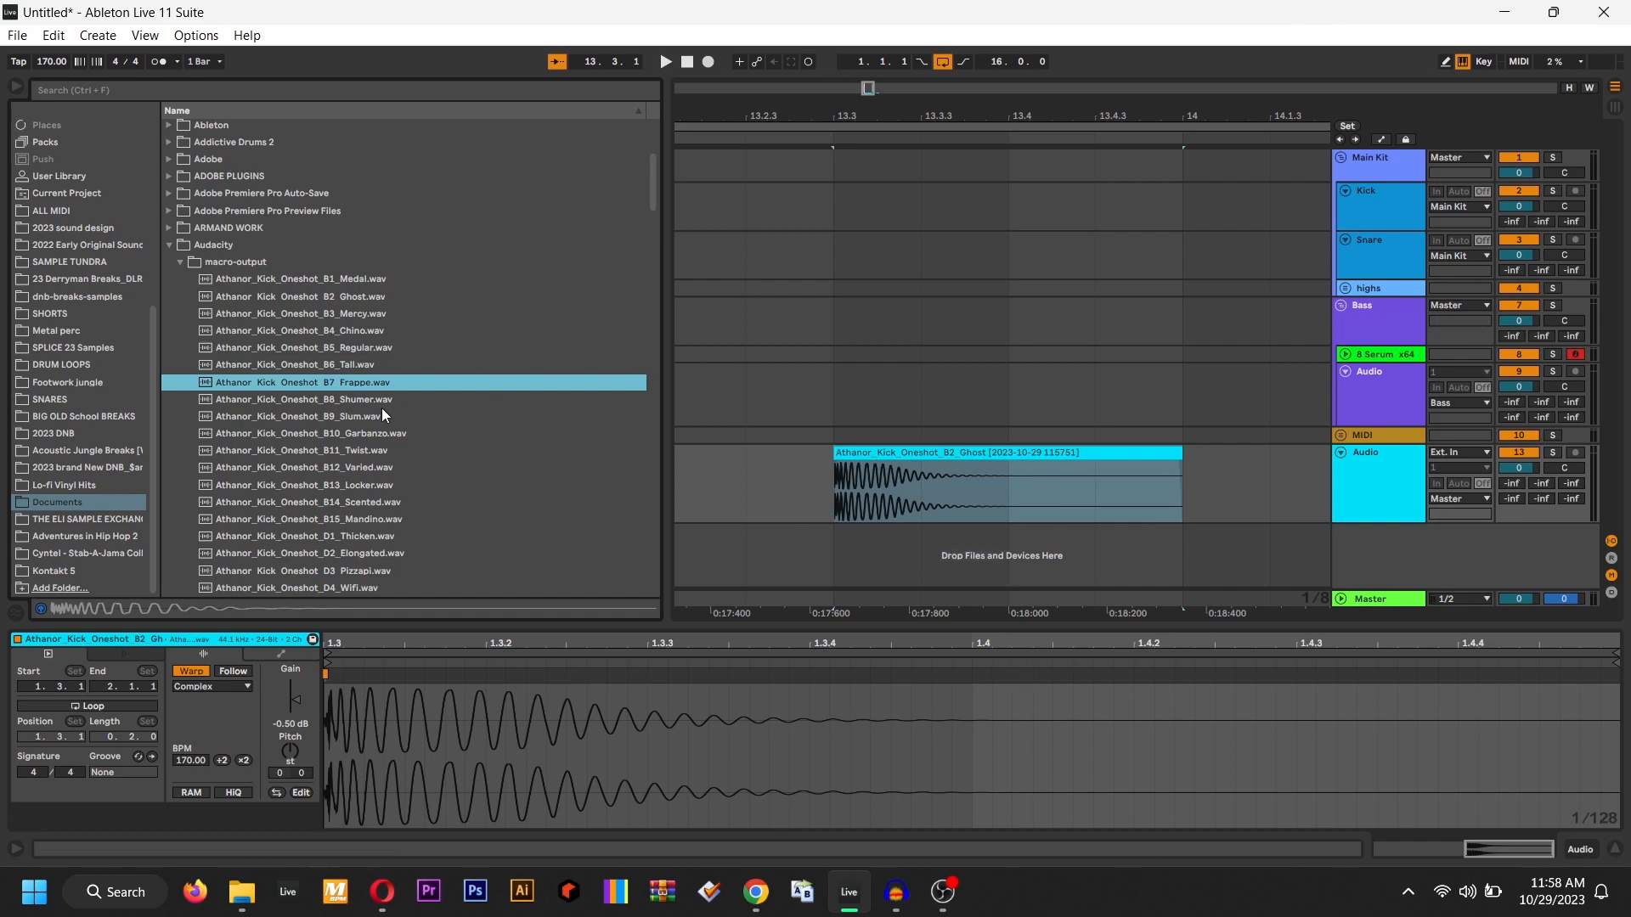
# Place the B9 Slum kick at 13.3 and consolidate it, and audition the D1 Thicken and D3 Pizzapi kicks
pyautogui.click(354, 416)
pyautogui.moveTo(316, 416); pyautogui.dragTo(816, 489)
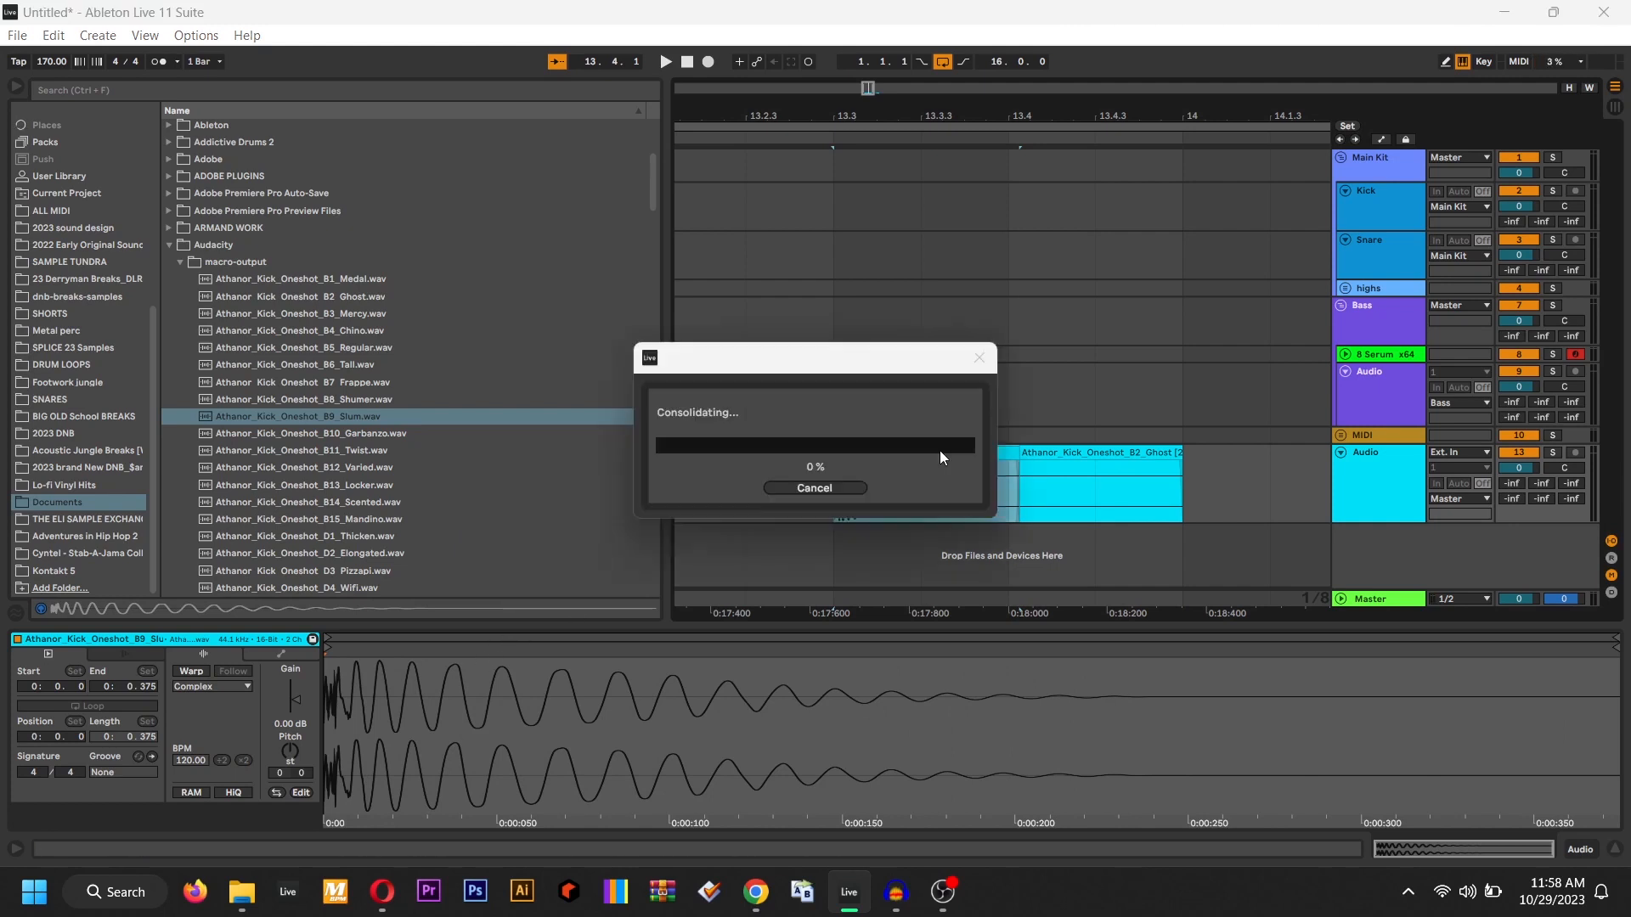
pyautogui.click(319, 532)
pyautogui.click(339, 569)
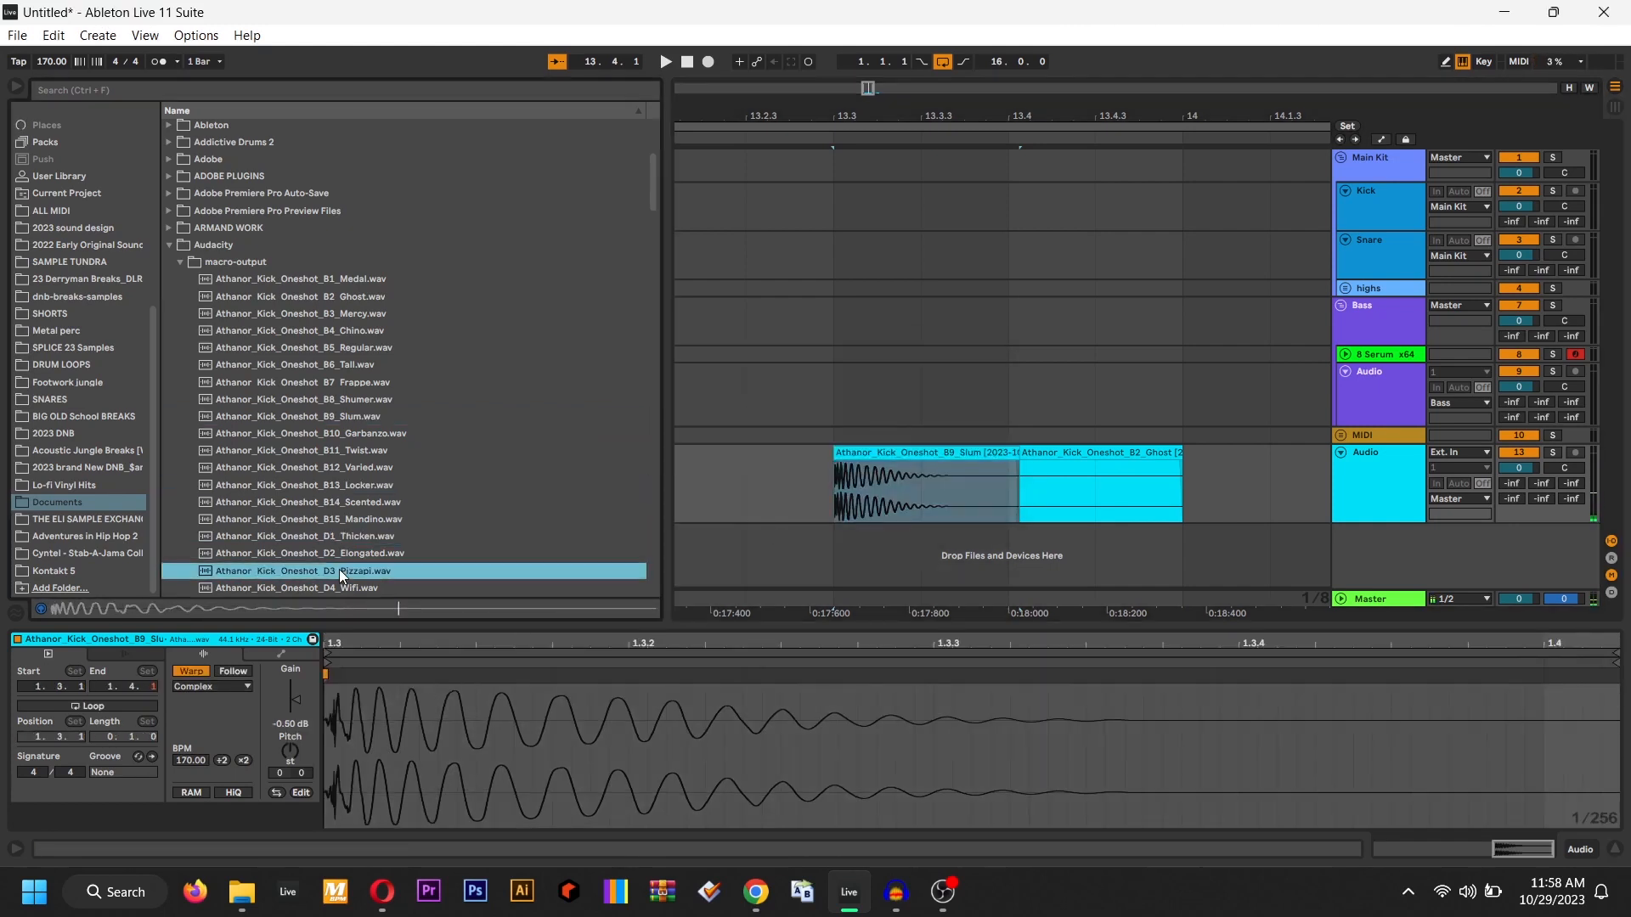
# Replace the audio at 13.3 with the B15 Mandino kick ending at bar 14, consolidate it and play the arrangement
pyautogui.click(325, 522)
pyautogui.moveTo(324, 521); pyautogui.dragTo(812, 472)
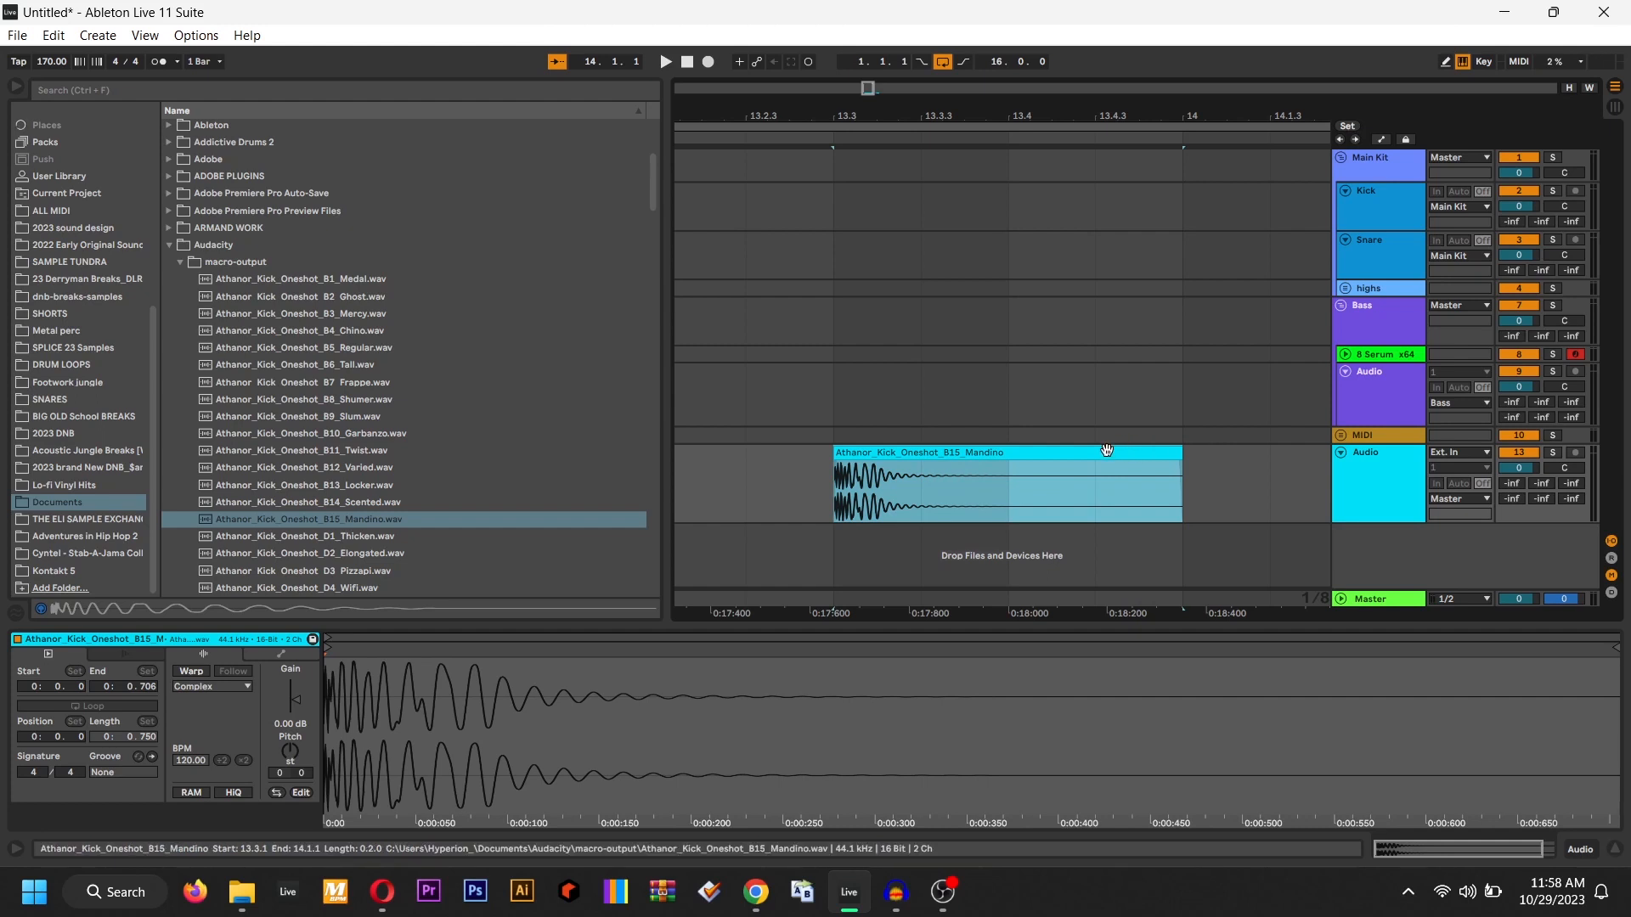
pyautogui.hotkey('ctrl', 'j')
pyautogui.press('space')
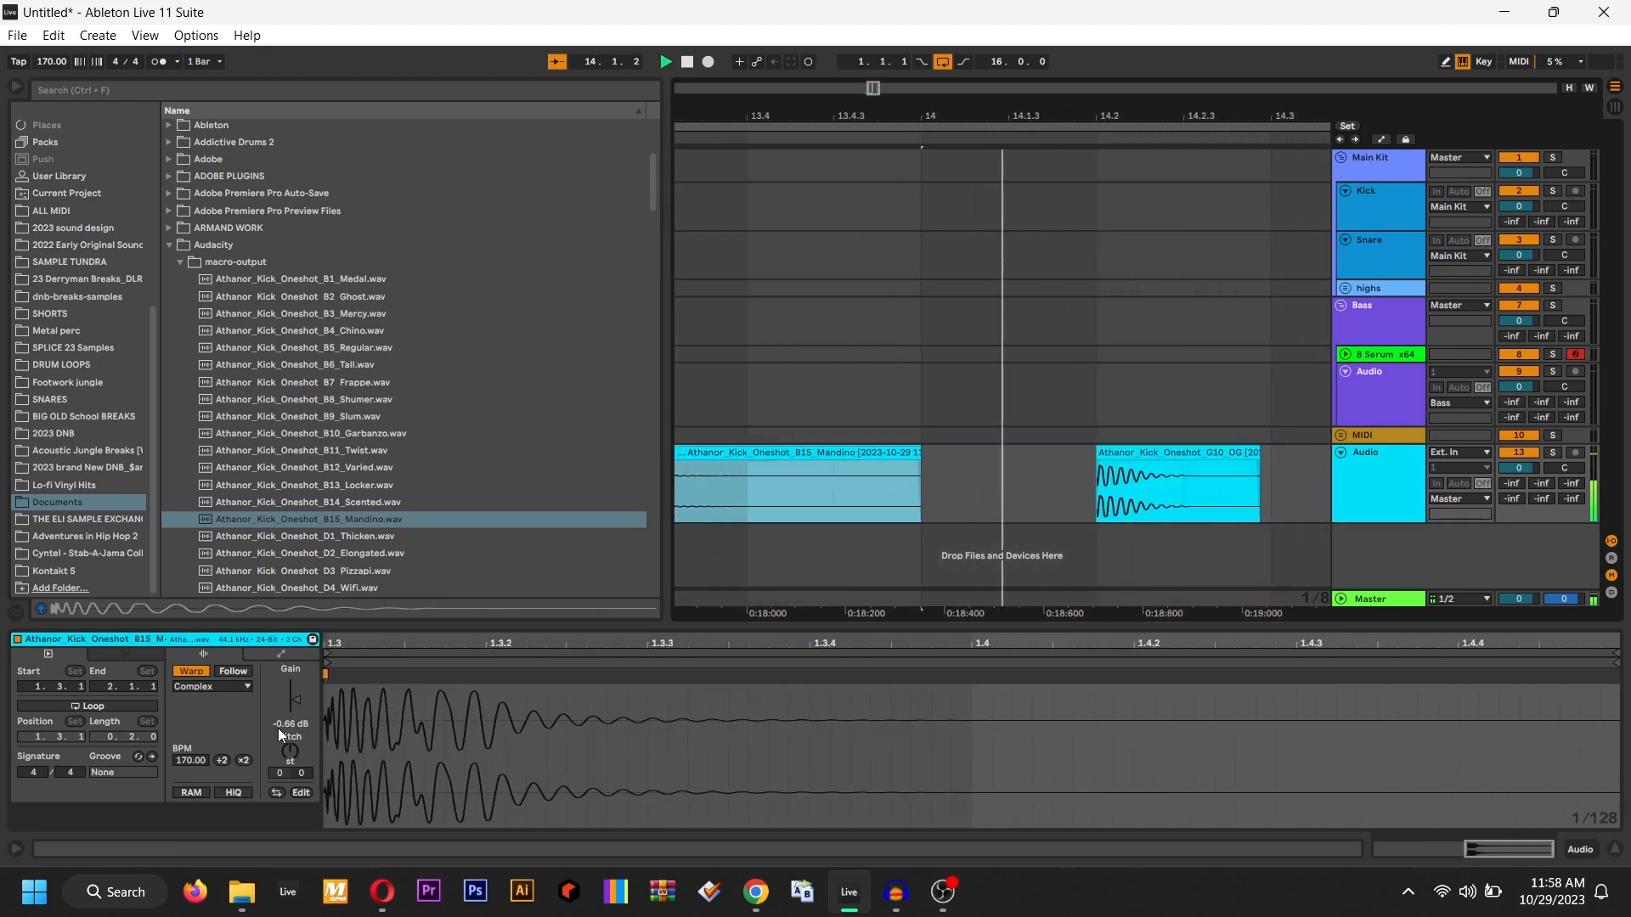
# Select the G10 OG clip to view its waveform and audition B13 Locker and the kicks from D7 Moisten onward
pyautogui.click(1104, 452)
pyautogui.click(274, 488)
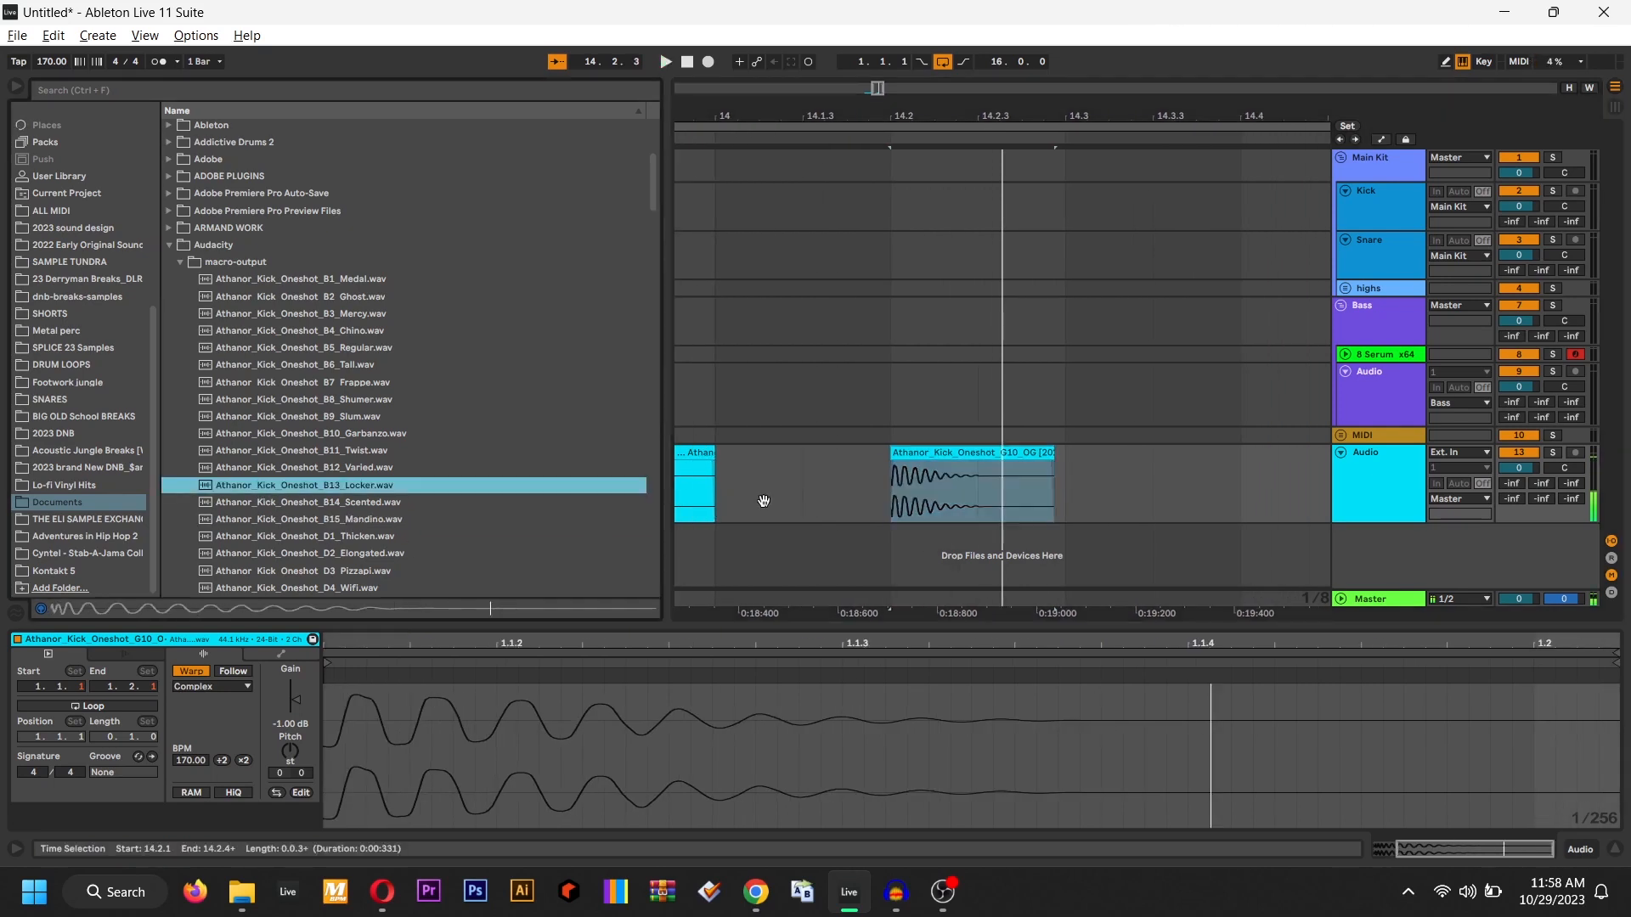
pyautogui.moveTo(763, 501); pyautogui.dragTo(1138, 503)
pyautogui.click(399, 550)
pyautogui.scroll(-2, 340, 540)
pyautogui.click(322, 533)
pyautogui.press('Down')
pyautogui.press('Down')
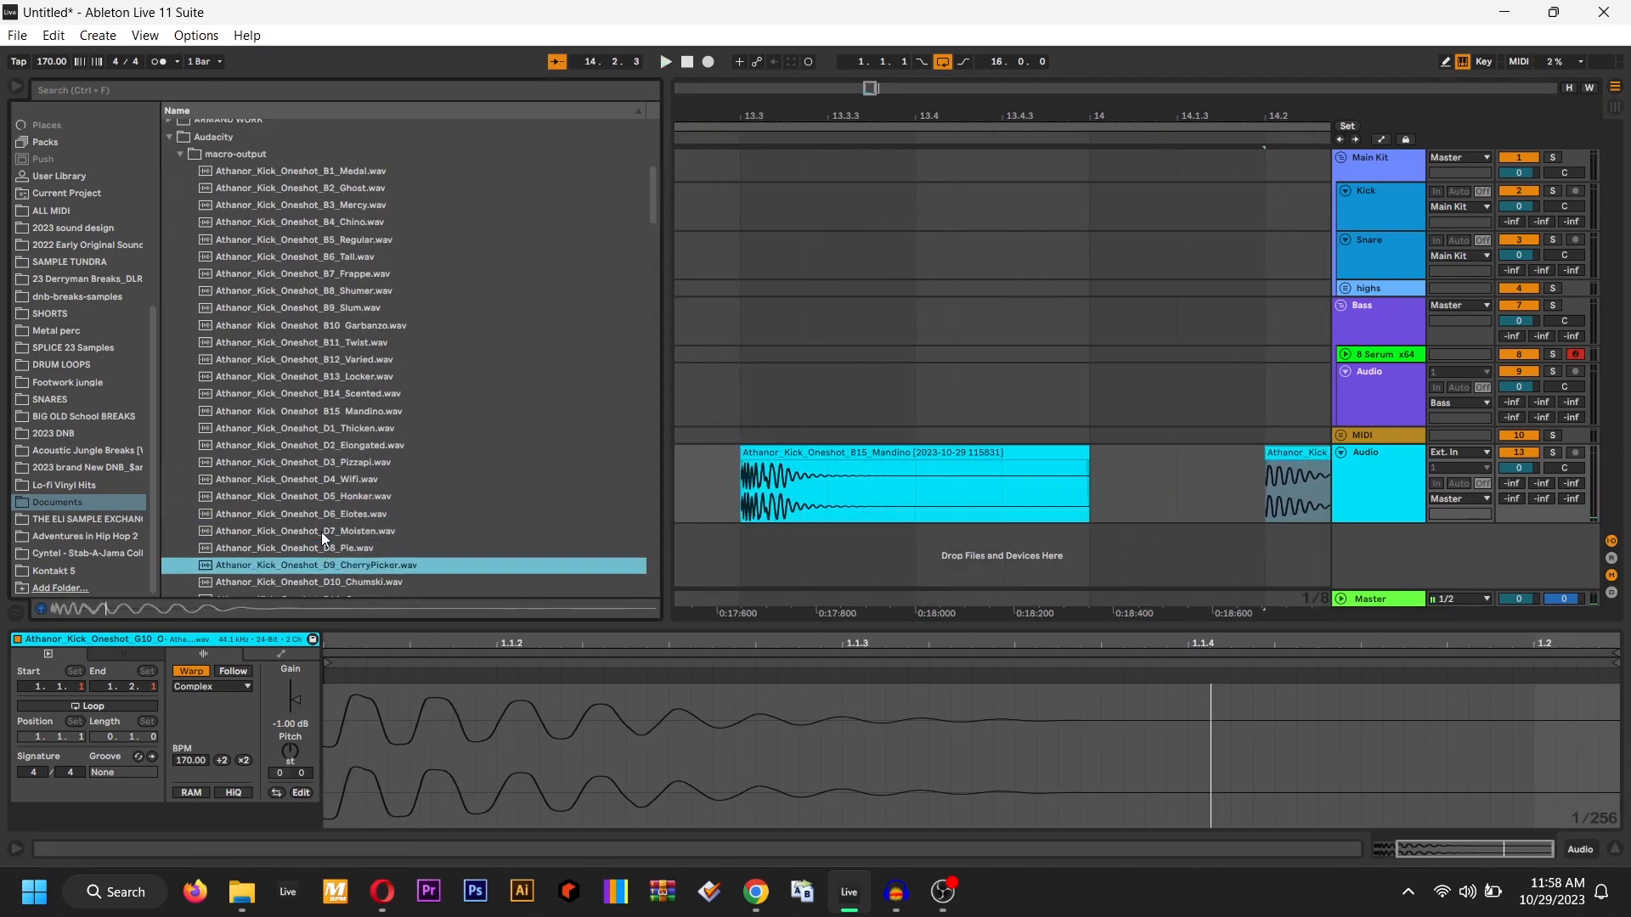
pyautogui.press('Down')
pyautogui.press('Down')
pyautogui.press('Down')
pyautogui.press('Down')
pyautogui.press('Down')
pyautogui.press('Down')
pyautogui.press('Down')
# Audition further processed kicks from F7 Lockpick to G5 Mirror in the macro-output folder
pyautogui.scroll(-2, 411, 385)
pyautogui.scroll(-5, 411, 385)
pyautogui.click(438, 365)
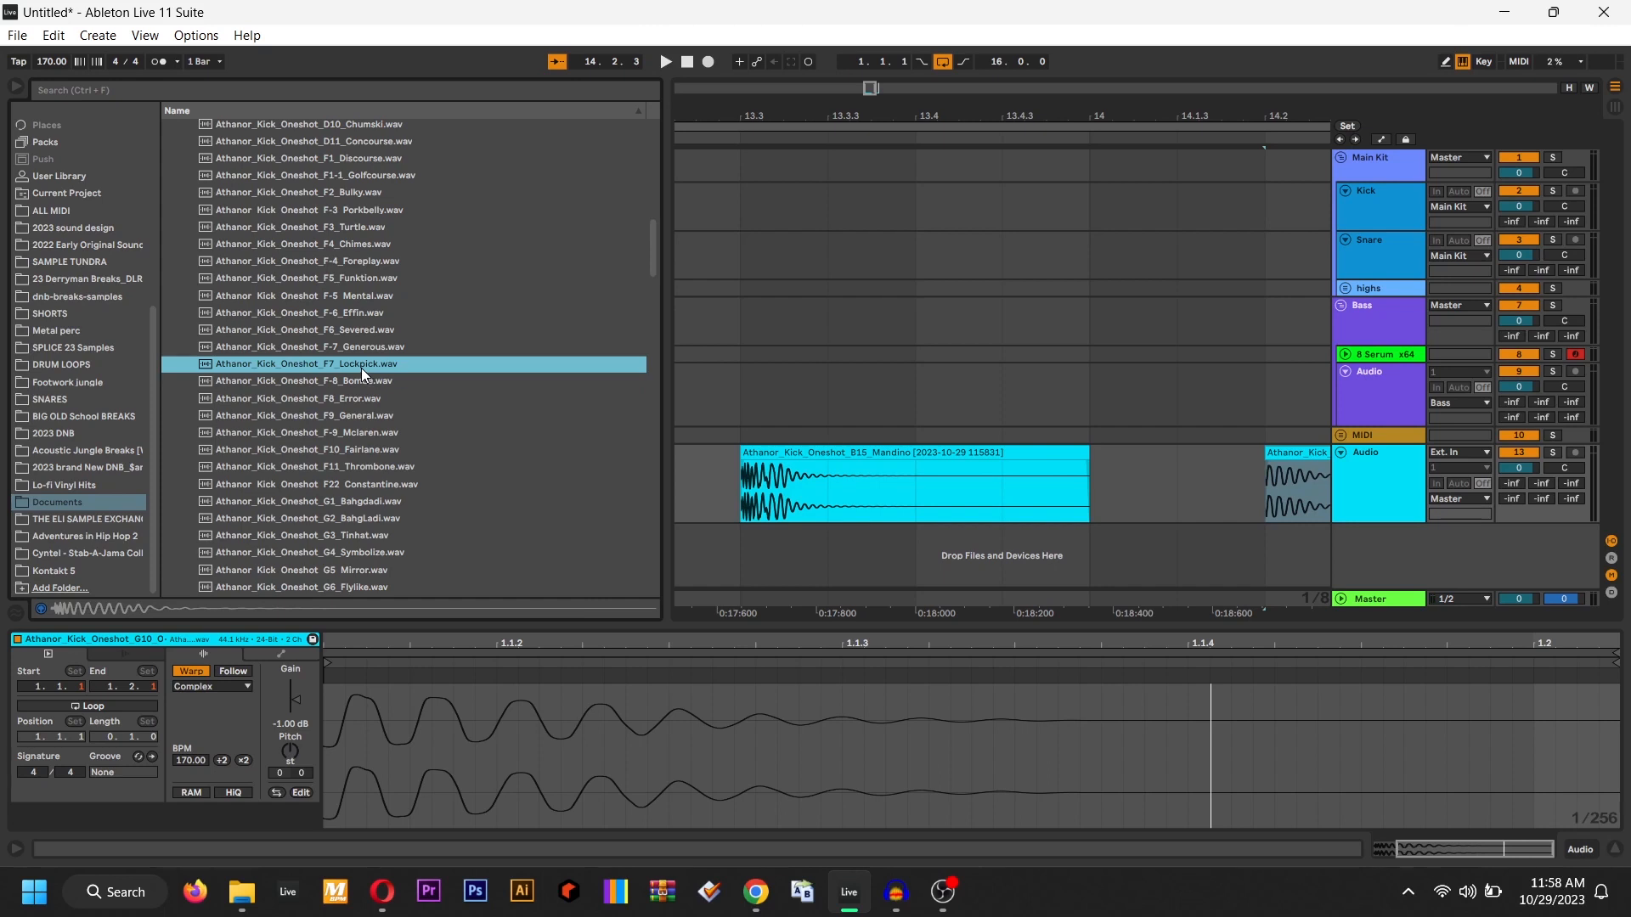
pyautogui.click(340, 454)
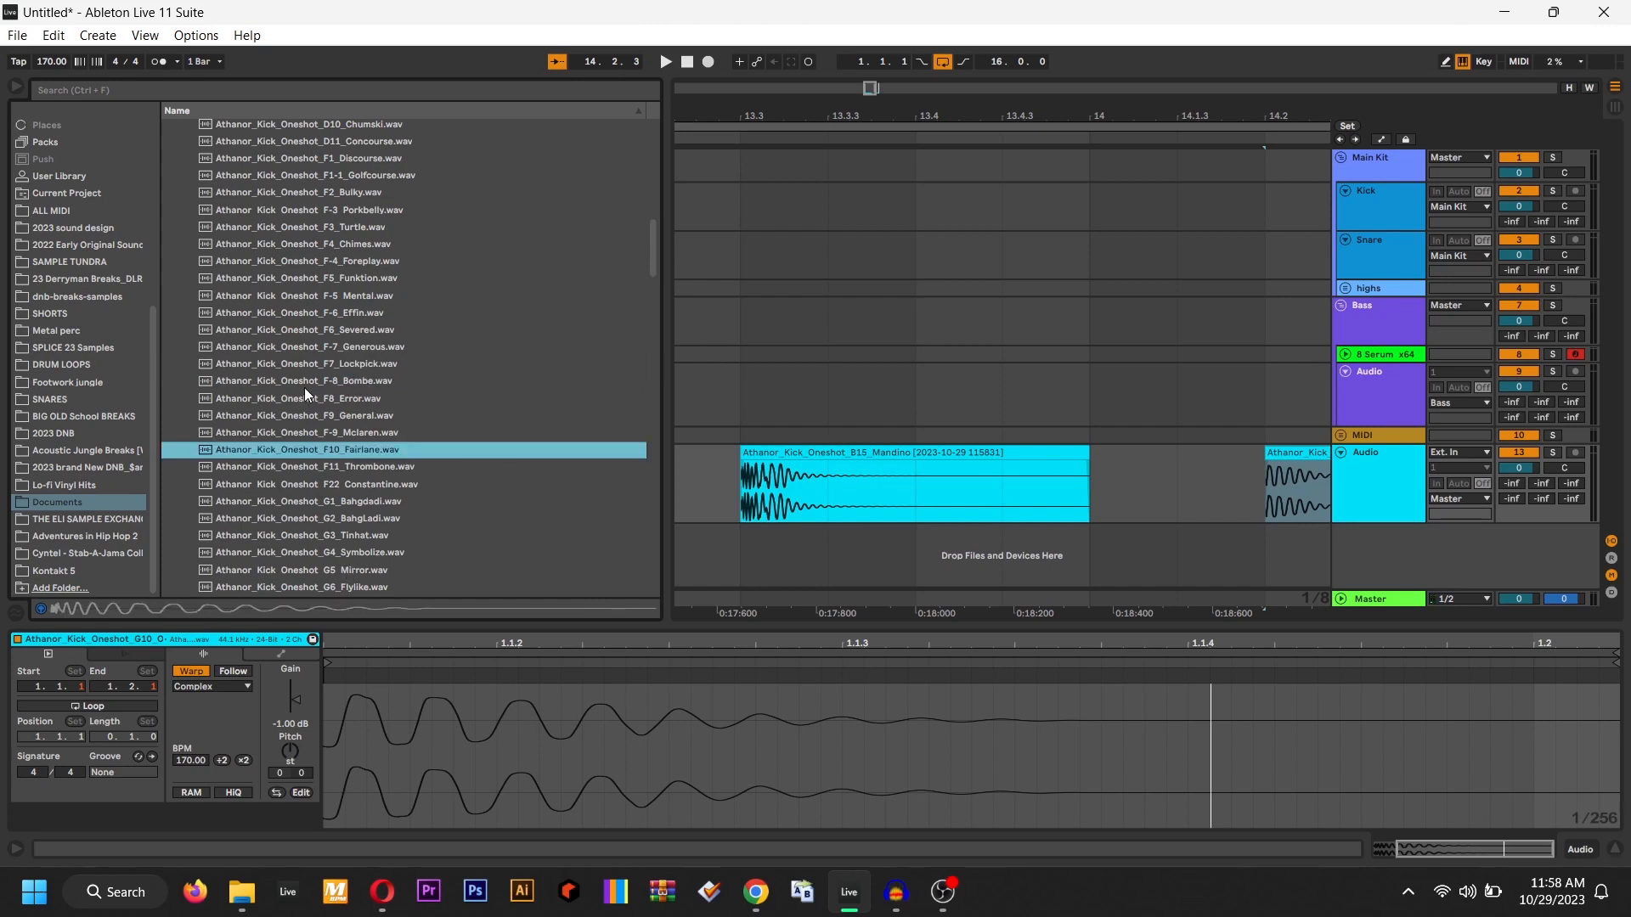
pyautogui.click(403, 548)
pyautogui.click(369, 514)
pyautogui.scroll(-2, 372, 522)
pyautogui.press('Down')
pyautogui.press('Down')
pyautogui.press('Down')
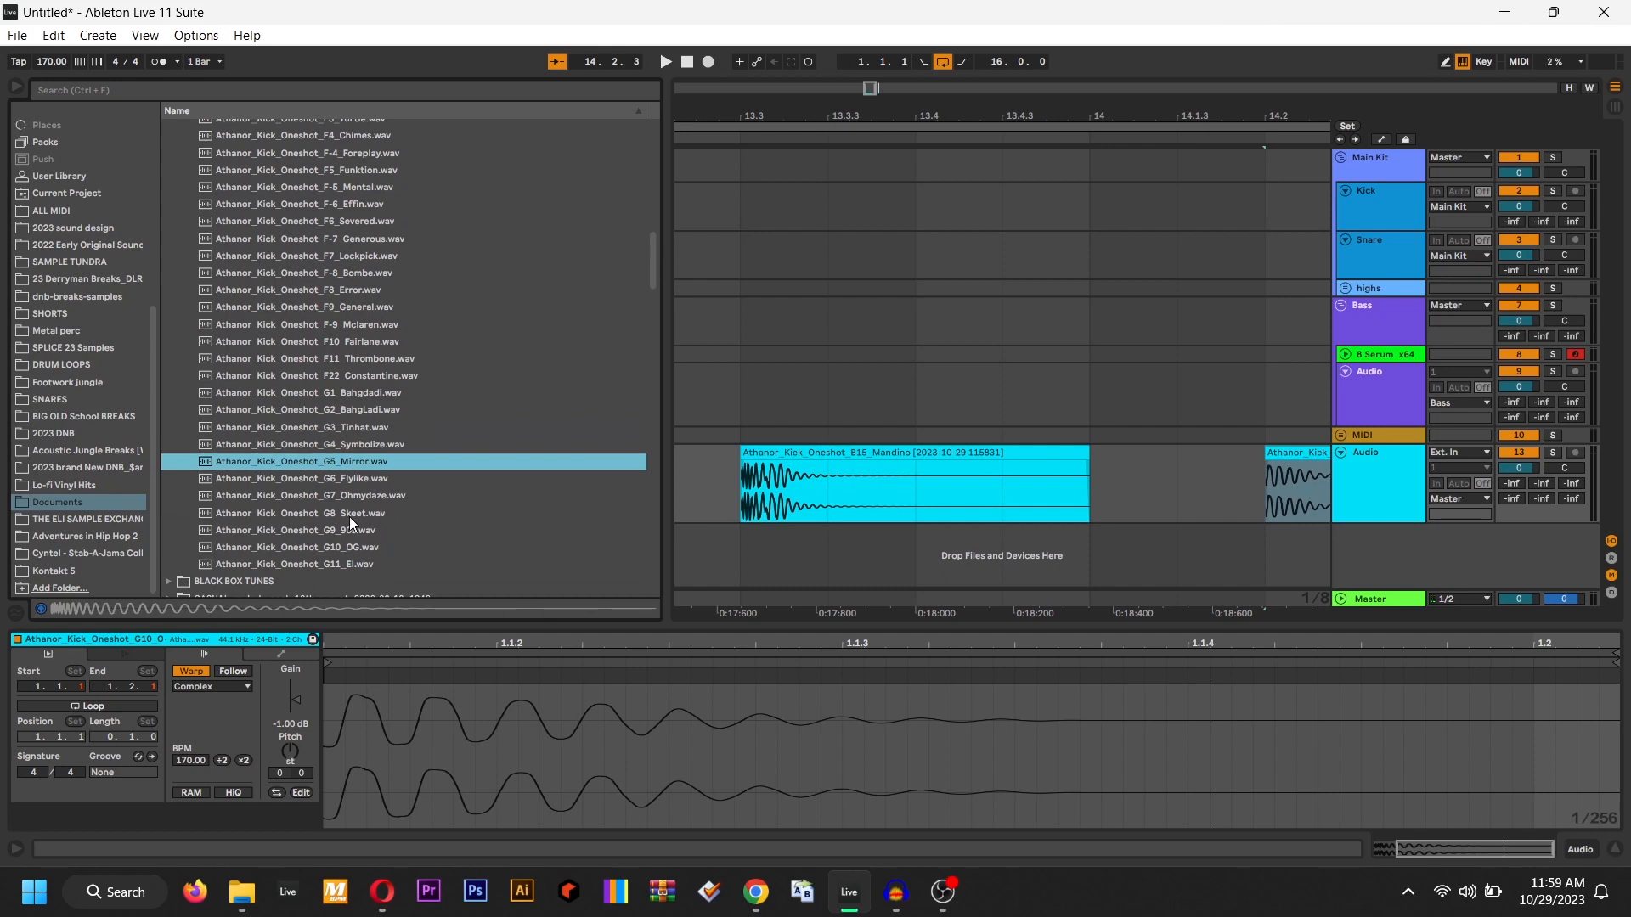
# Narrow the browser and select the B15 Mandino clip in the arrangement
pyautogui.hscroll(-5, 1172, 517)
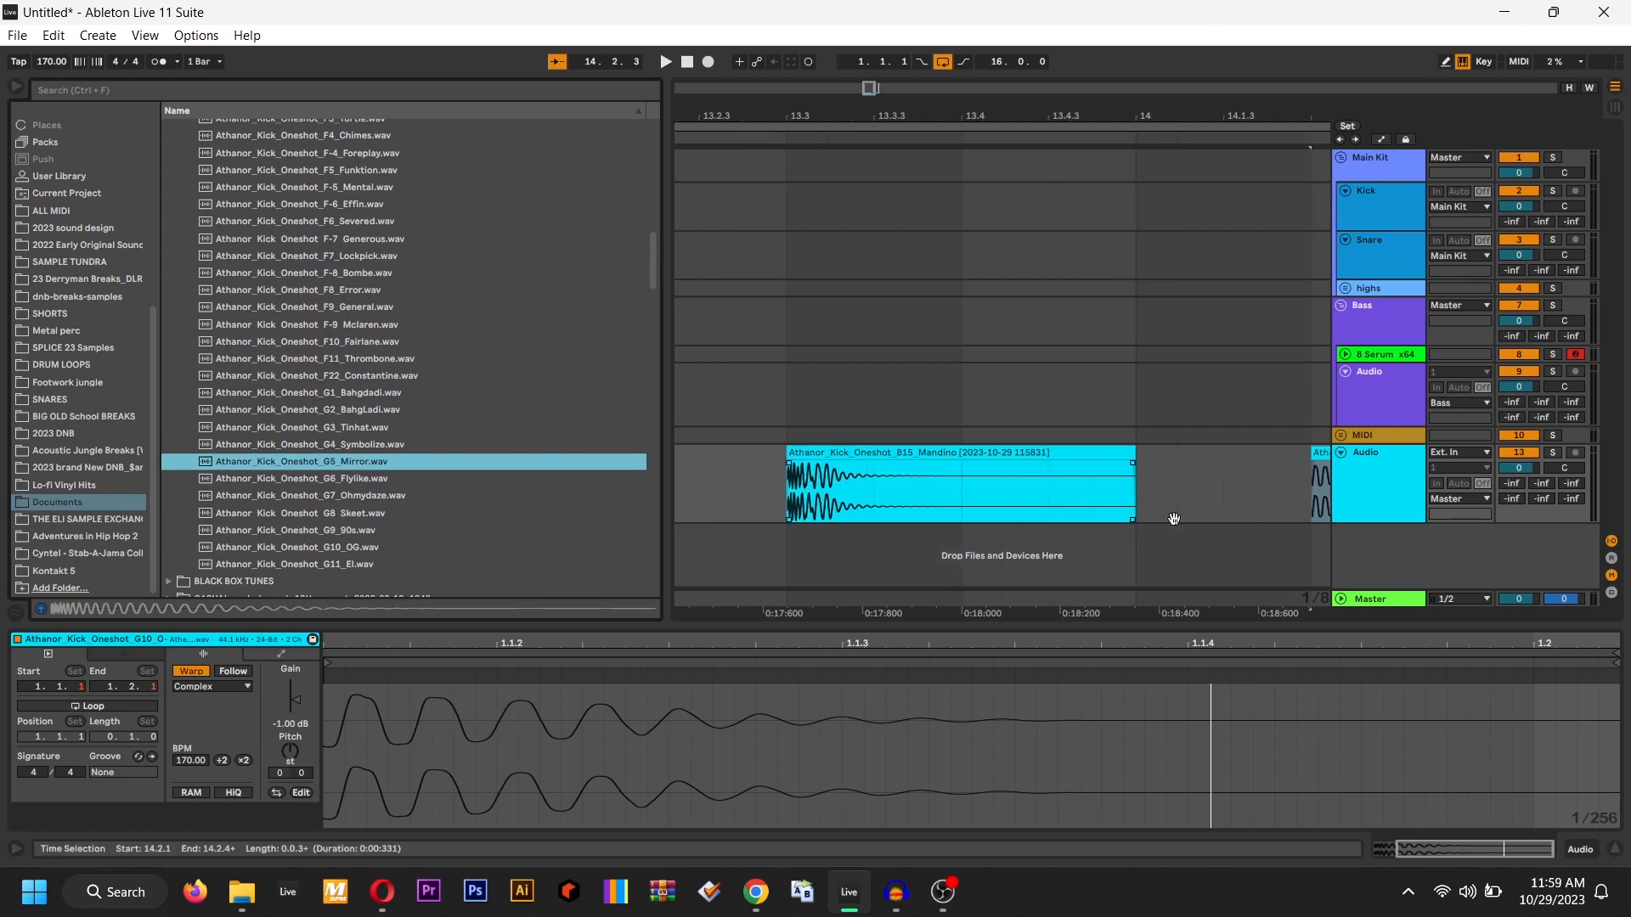
pyautogui.moveTo(664, 337); pyautogui.dragTo(436, 340)
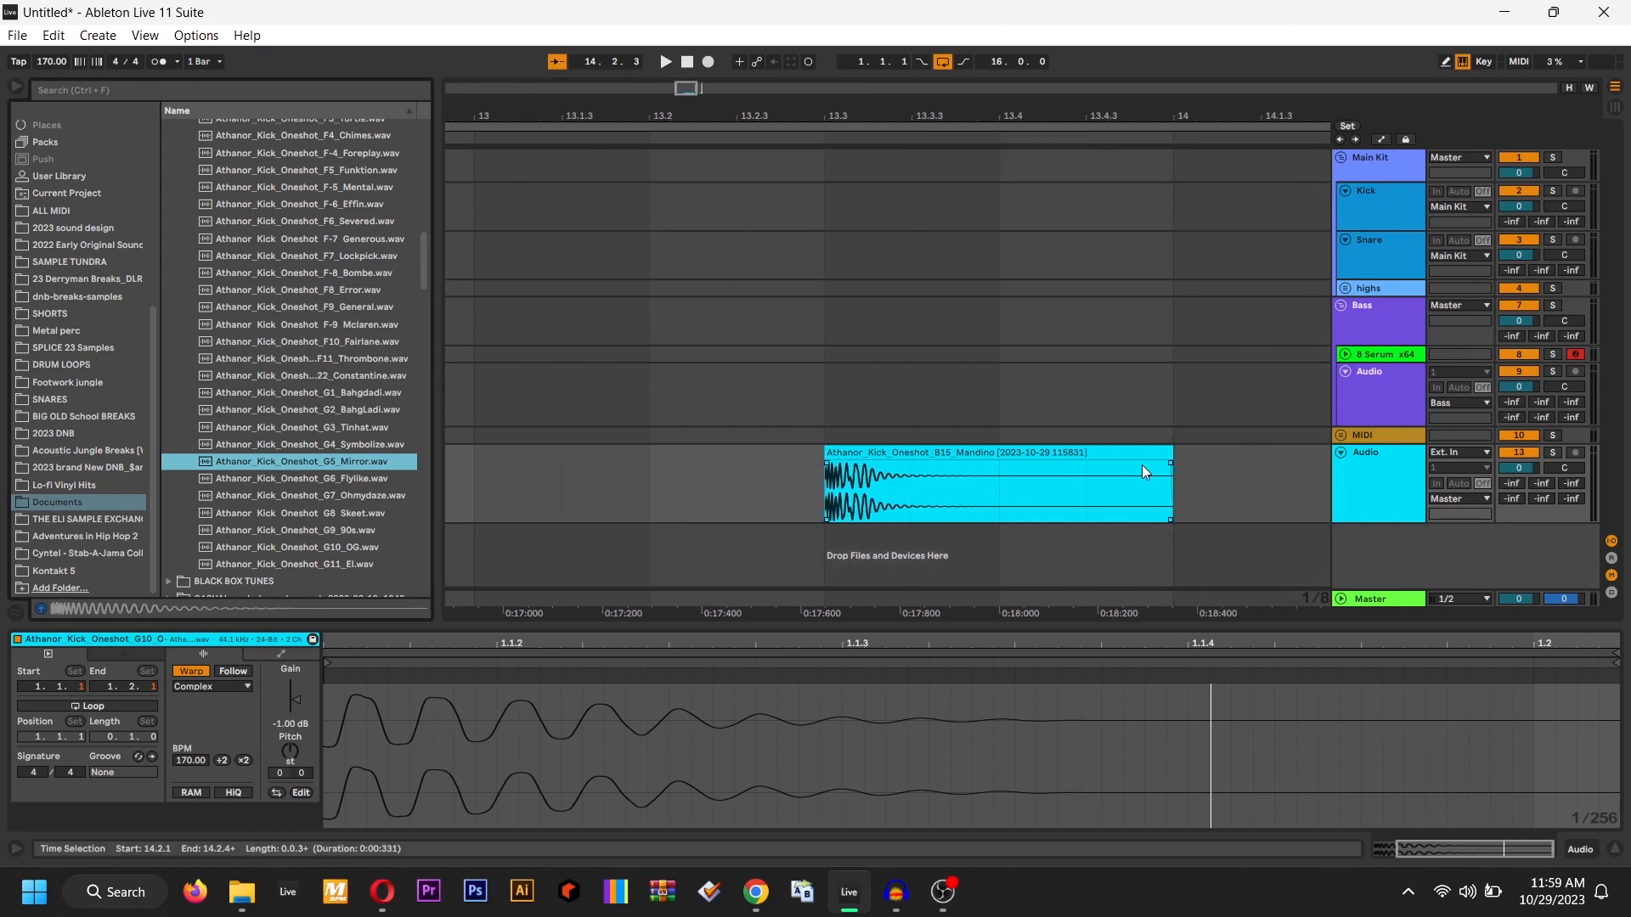
pyautogui.click(1164, 466)
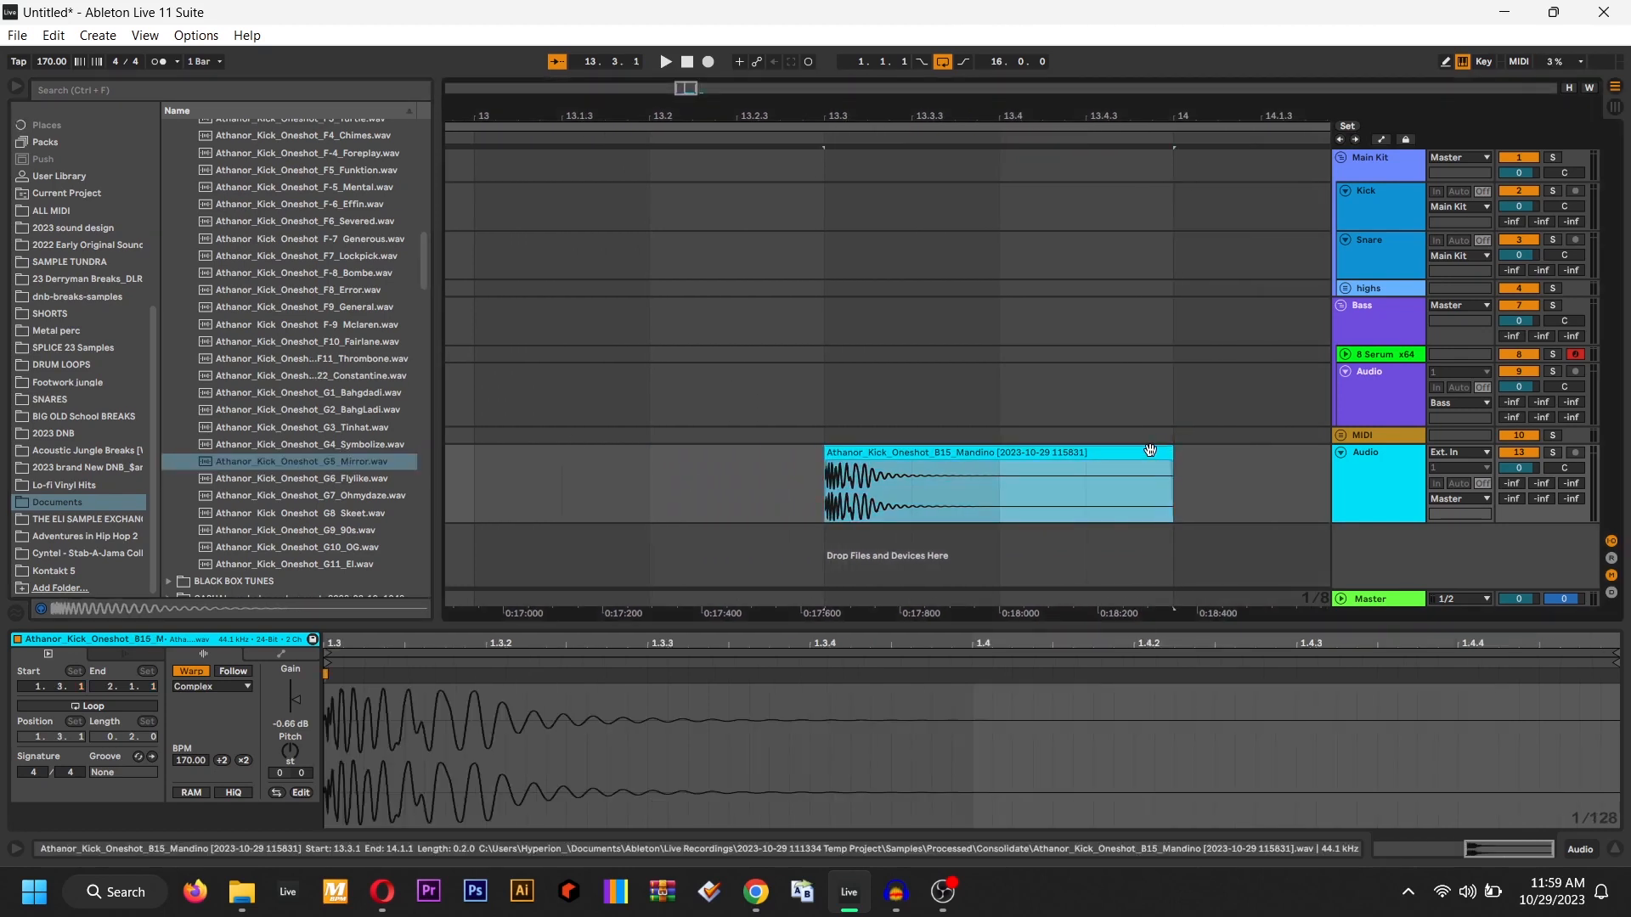
# Audition the processed G8 Skeet and G7 Ohmydaze kicks
pyautogui.click(384, 525)
pyautogui.click(330, 518)
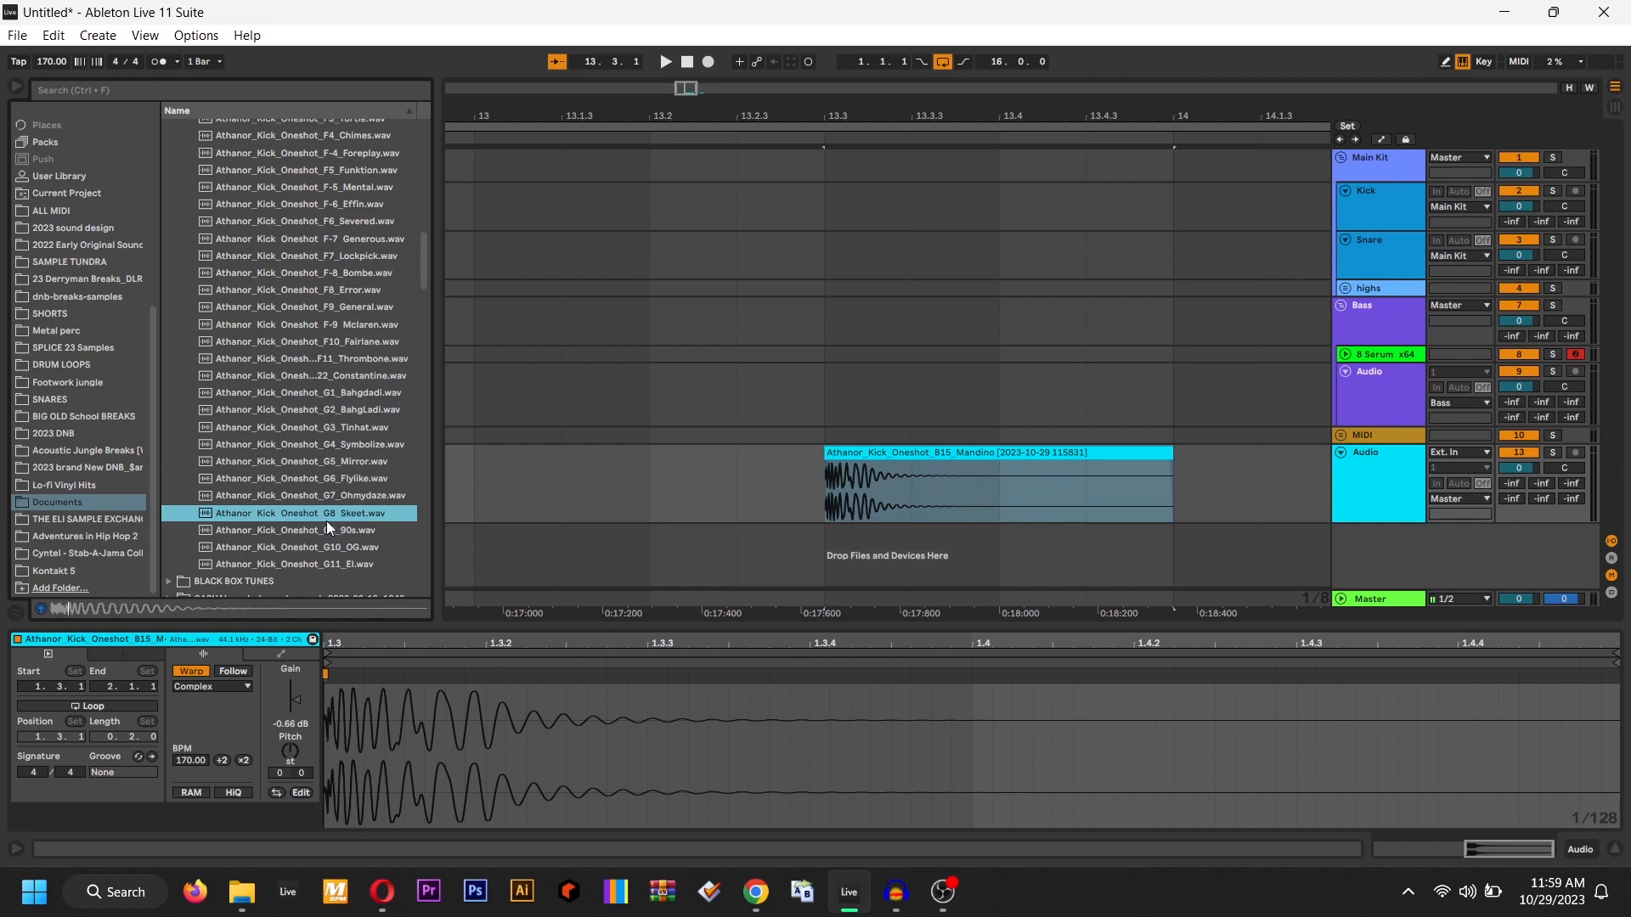
pyautogui.click(303, 495)
# Add a long fade-out to the B15 Mandino clip and shorten the clip to end at 13.4
pyautogui.click(965, 453)
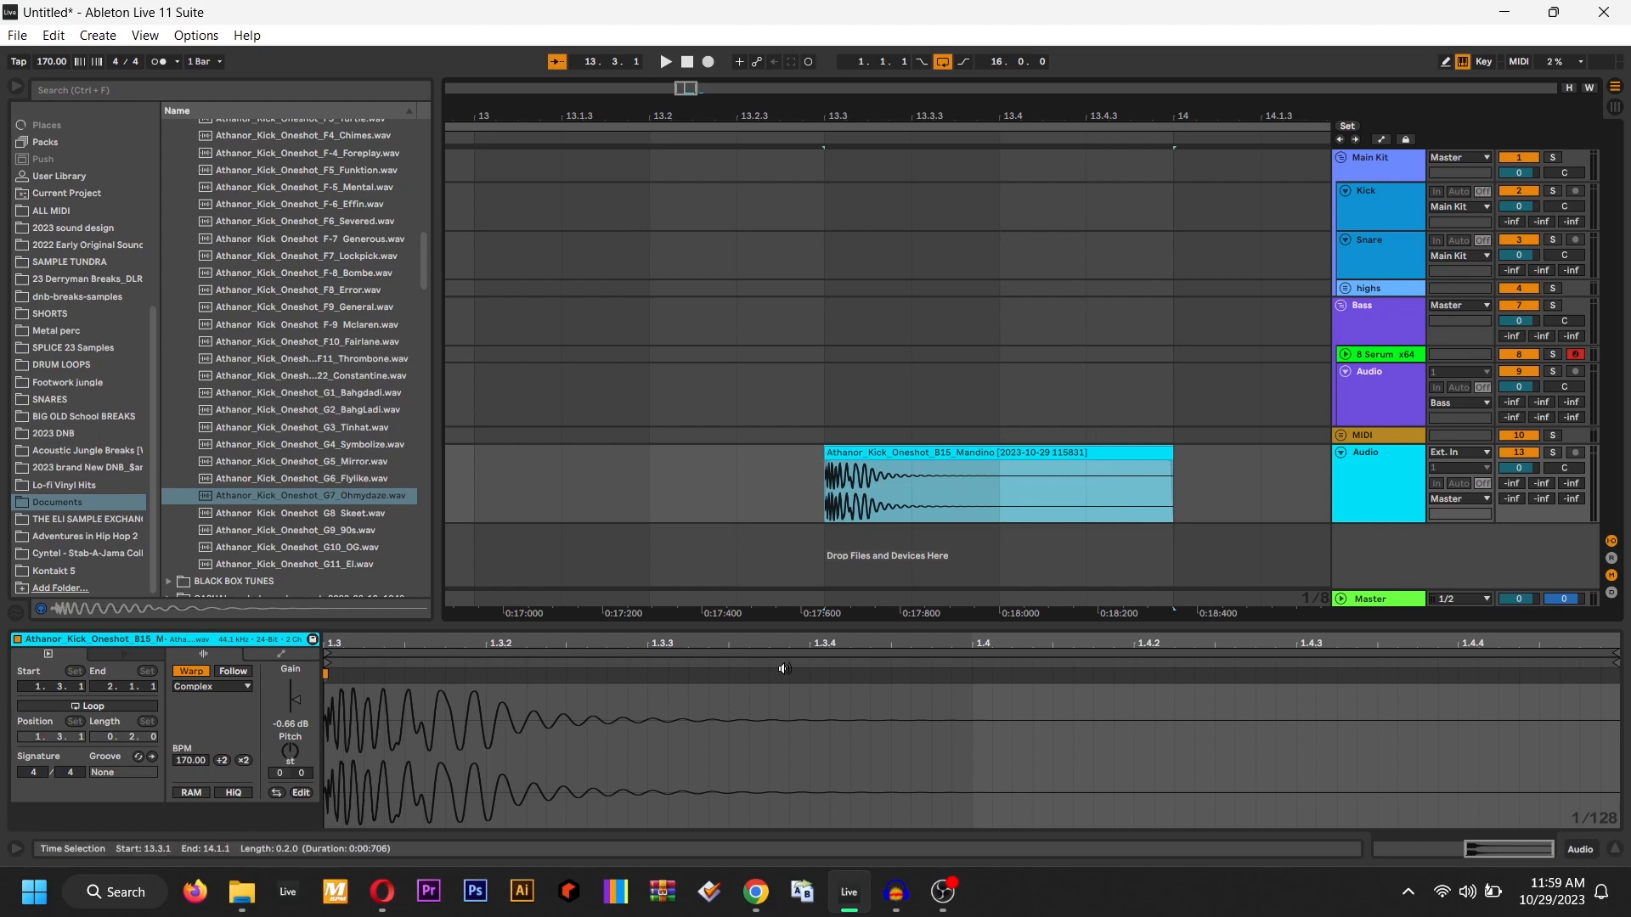
pyautogui.moveTo(1168, 466); pyautogui.dragTo(924, 486)
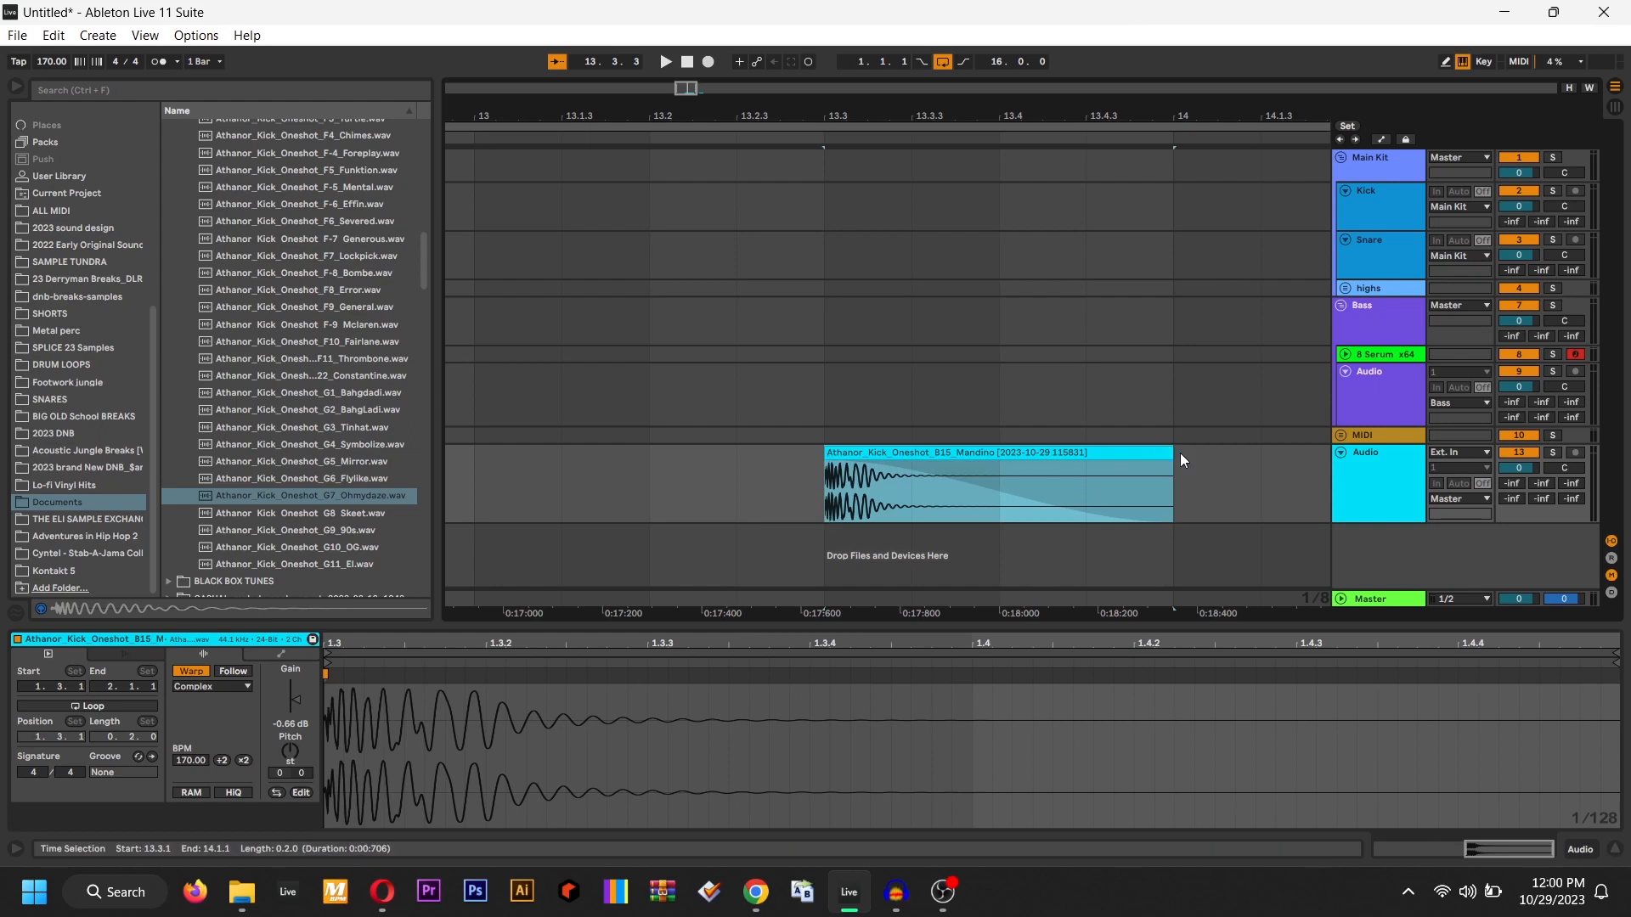
pyautogui.moveTo(1173, 493); pyautogui.dragTo(1005, 496)
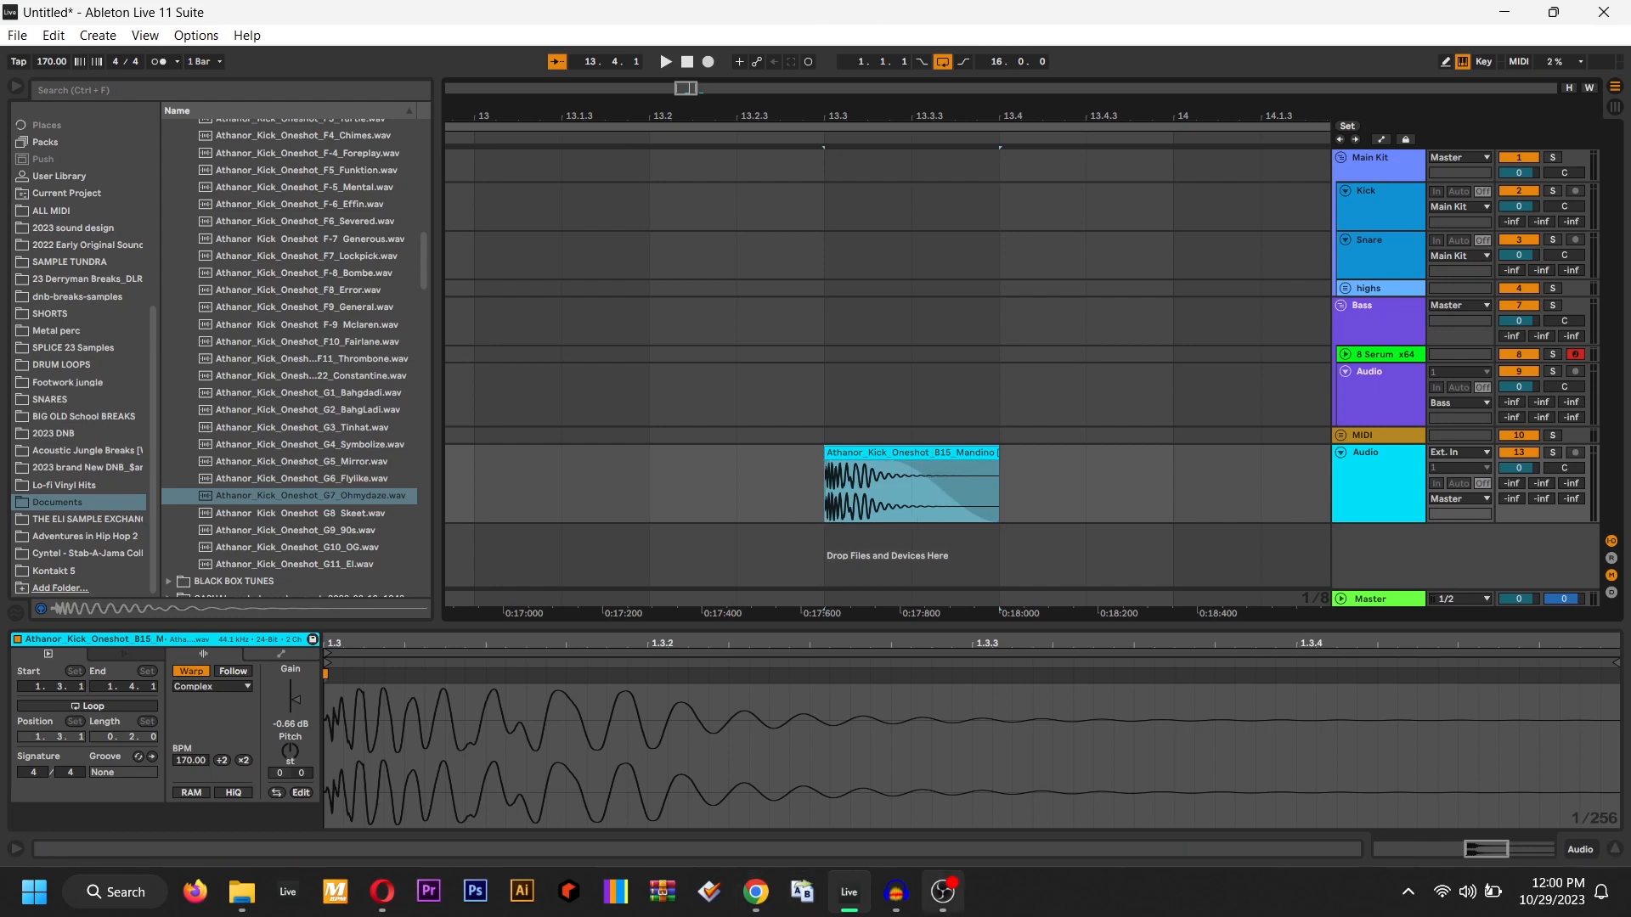
pyautogui.click(896, 892)
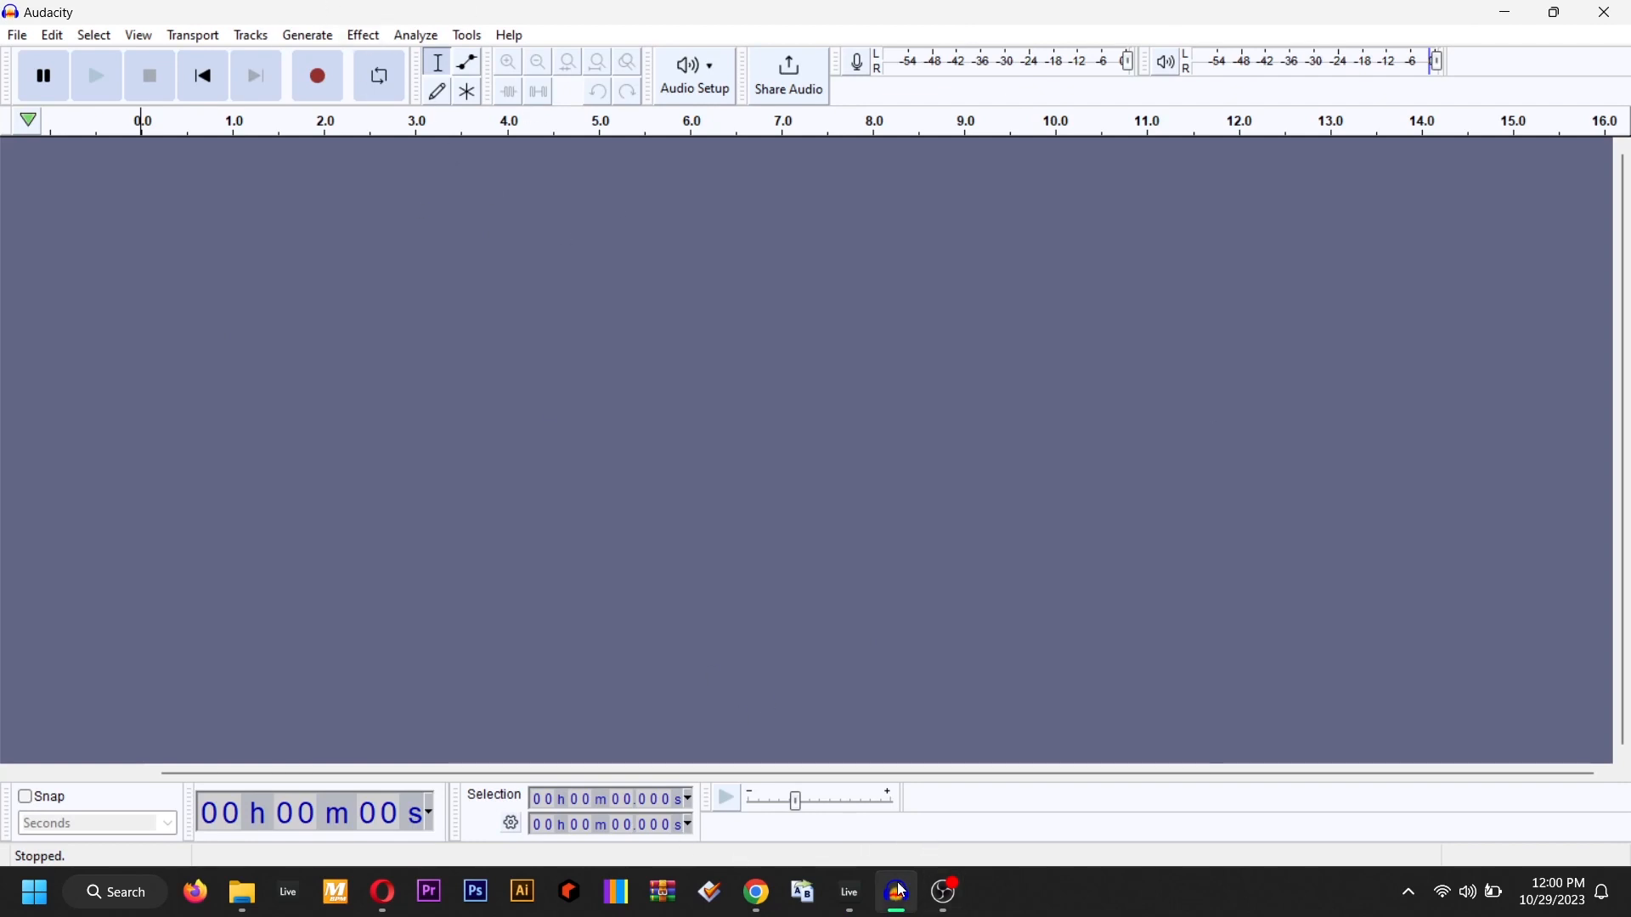
pyautogui.click(849, 892)
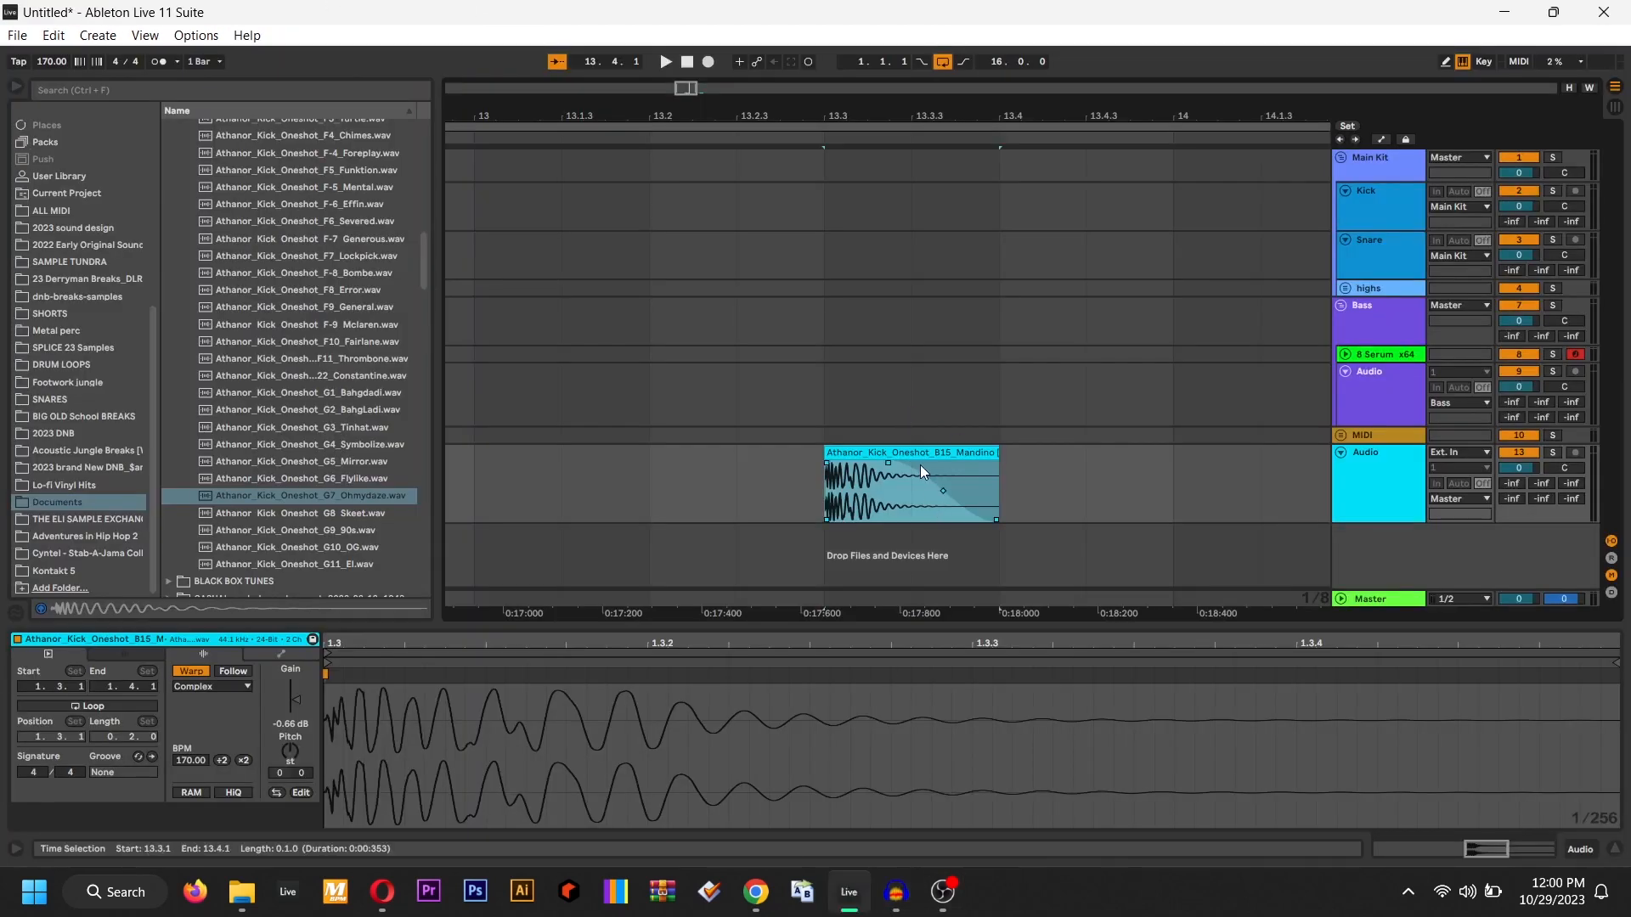
pyautogui.scroll(-1, 238, 492)
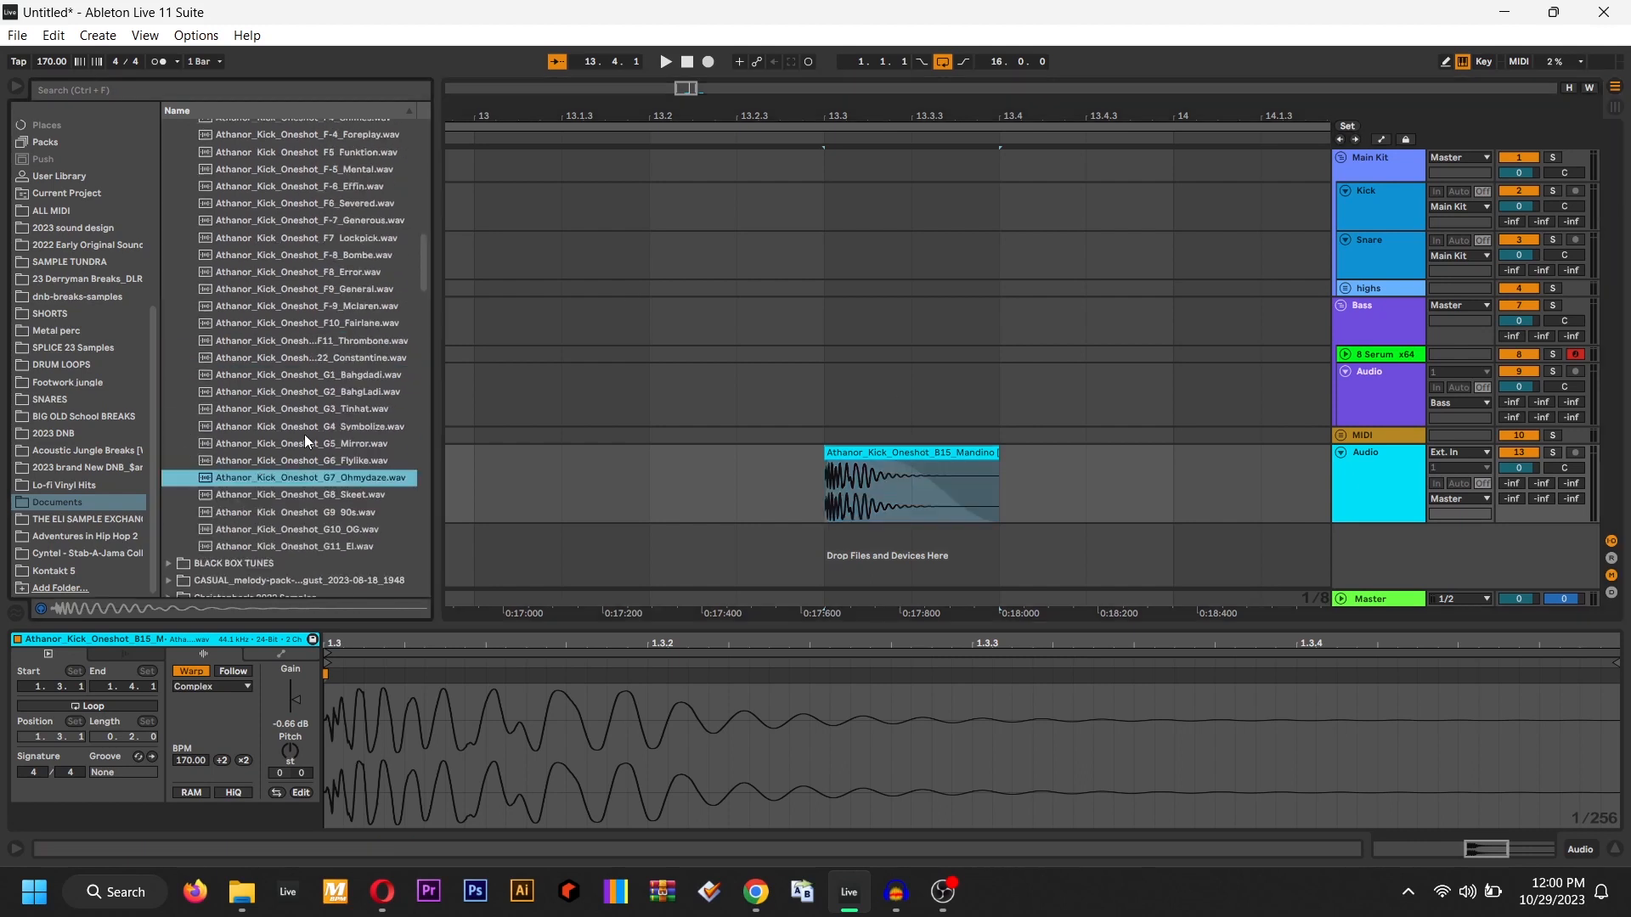
pyautogui.scroll(5, 304, 435)
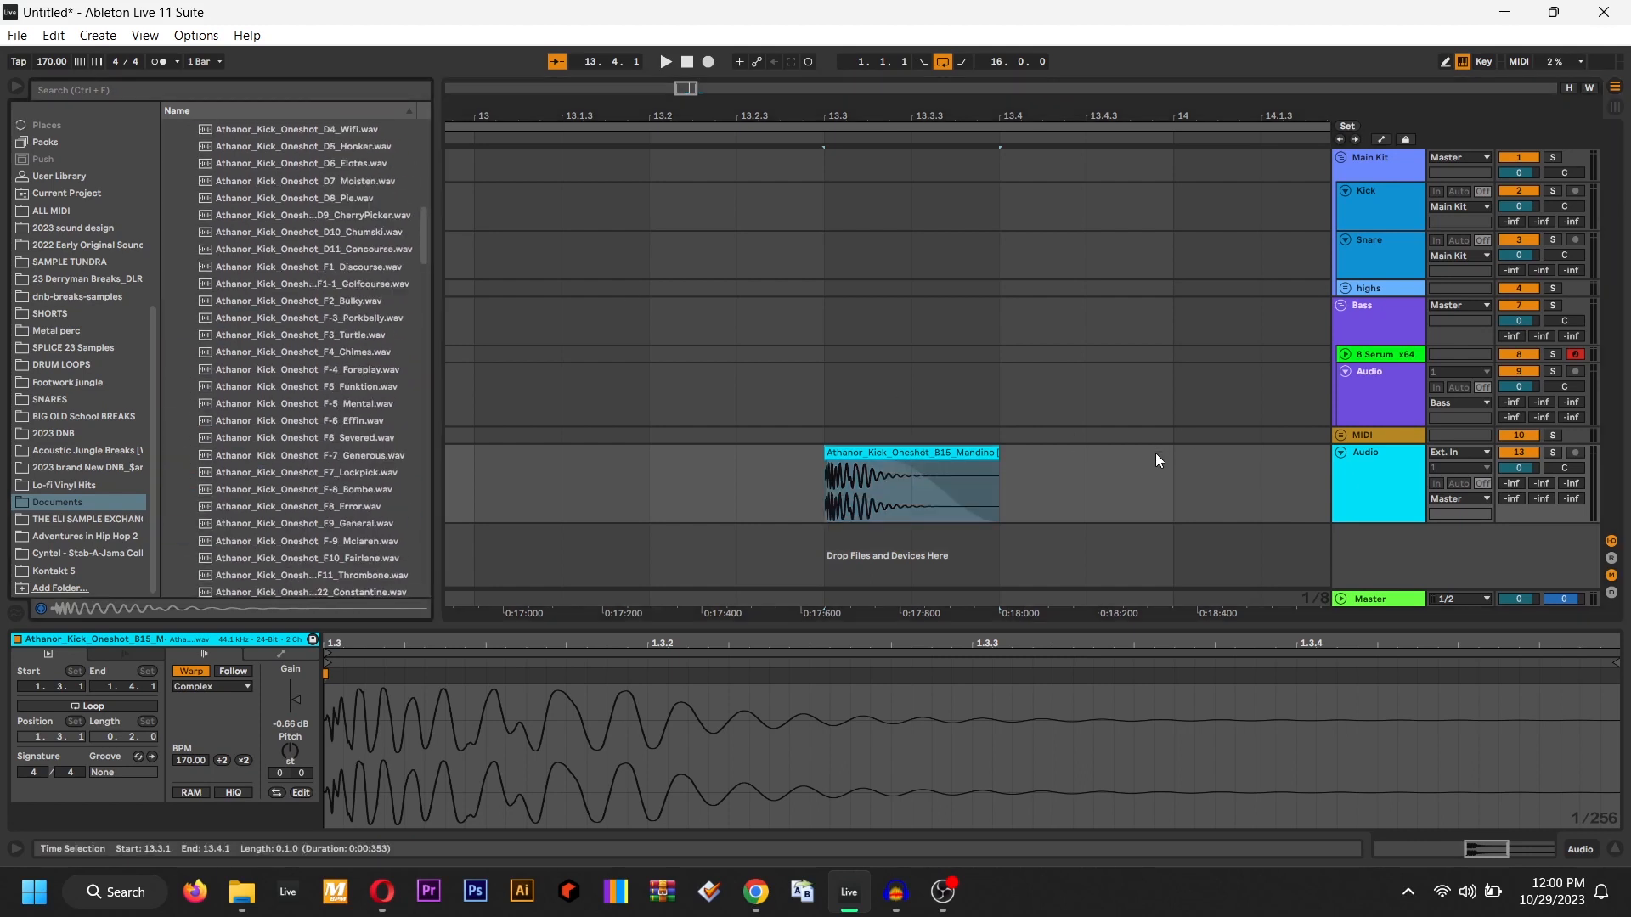
pyautogui.click(964, 451)
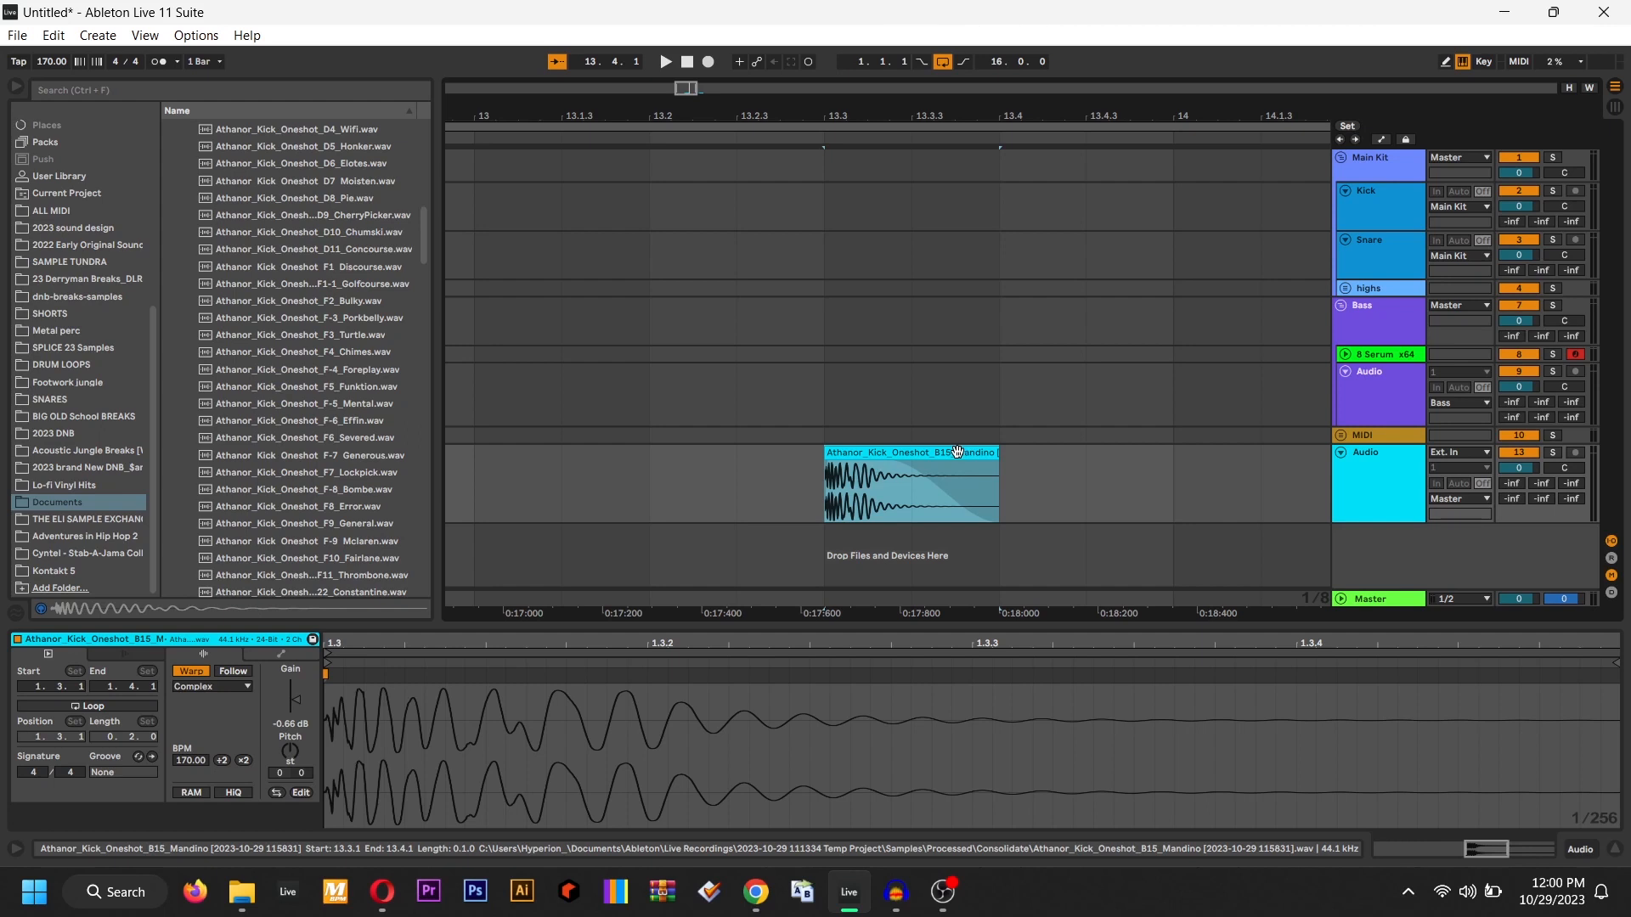
pyautogui.click(921, 469)
pyautogui.click(897, 452)
pyautogui.click(1005, 470)
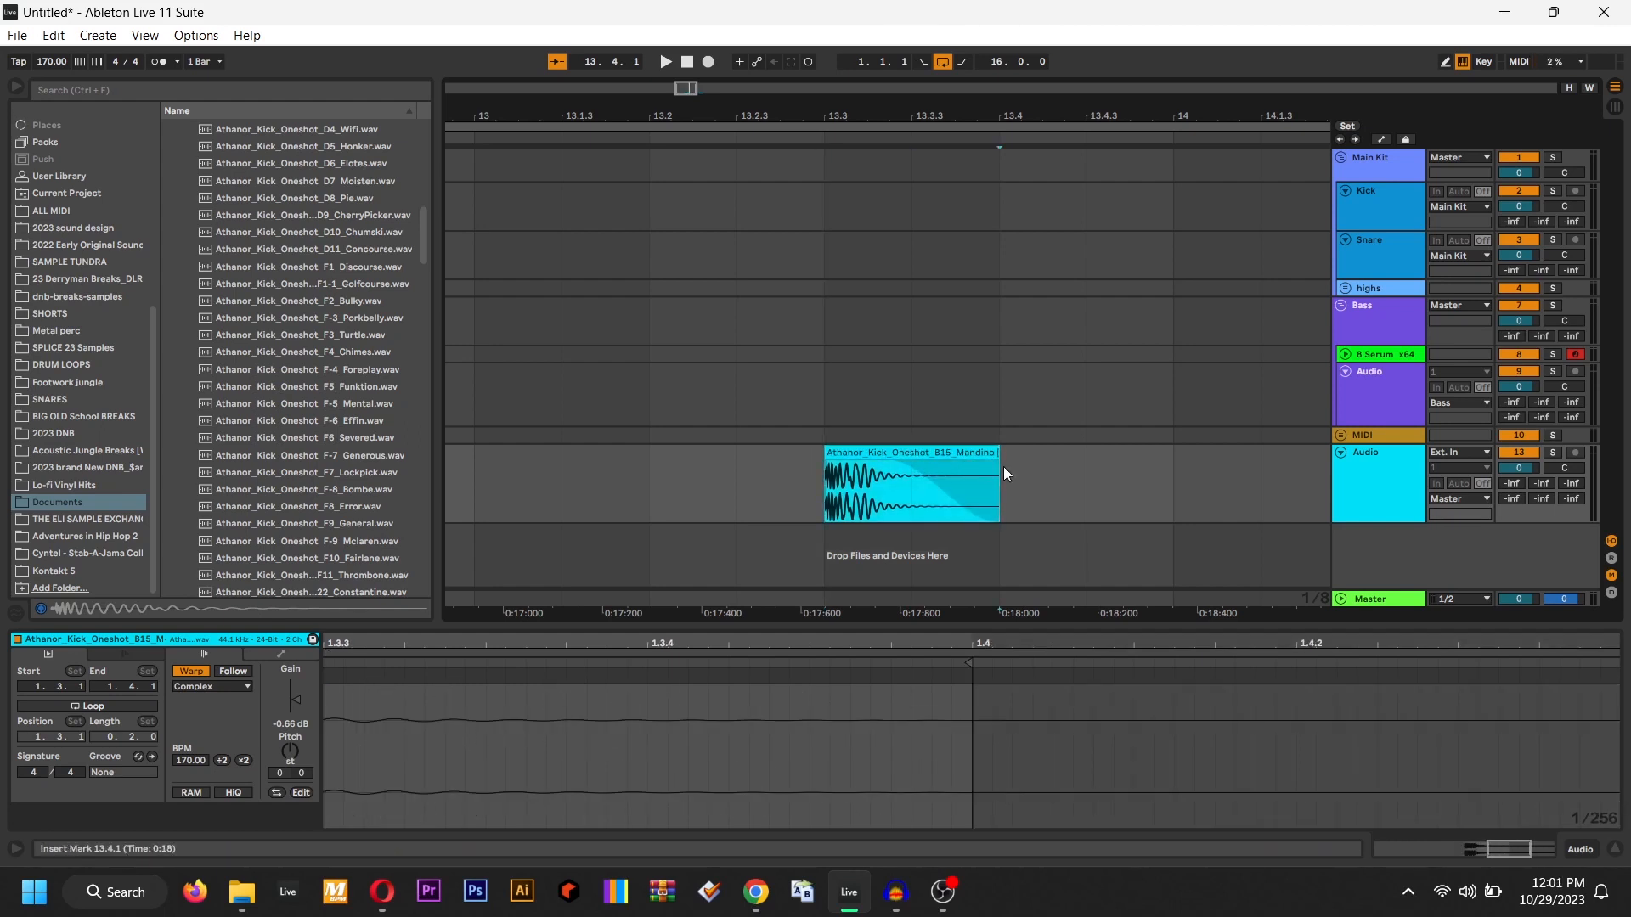
pyautogui.moveTo(943, 907)
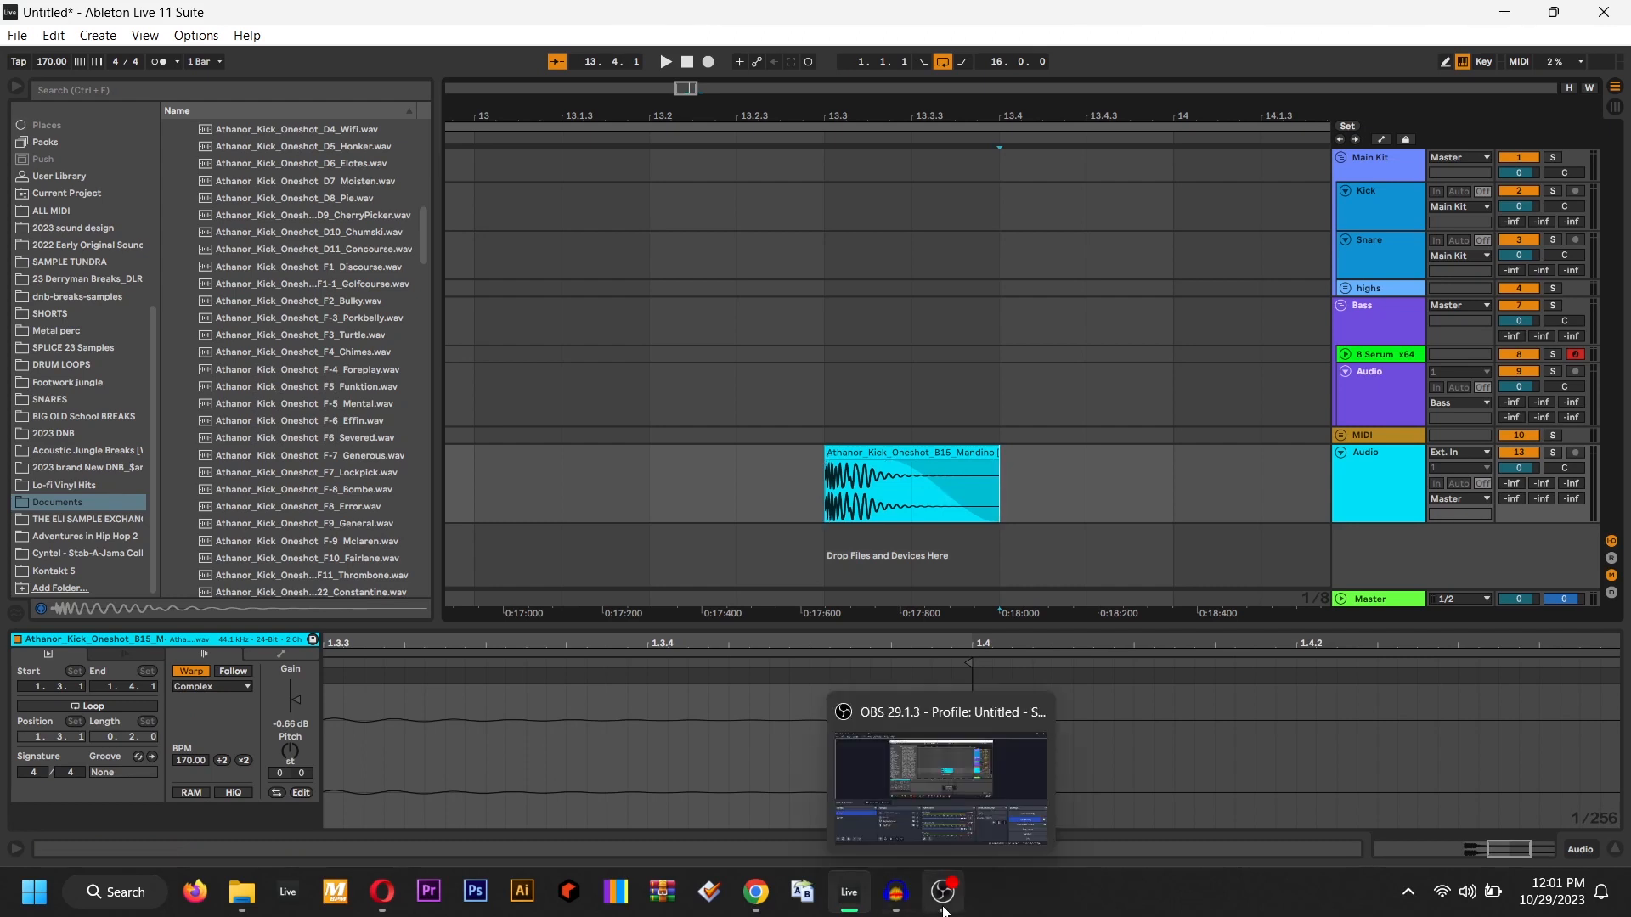
pyautogui.click(943, 907)
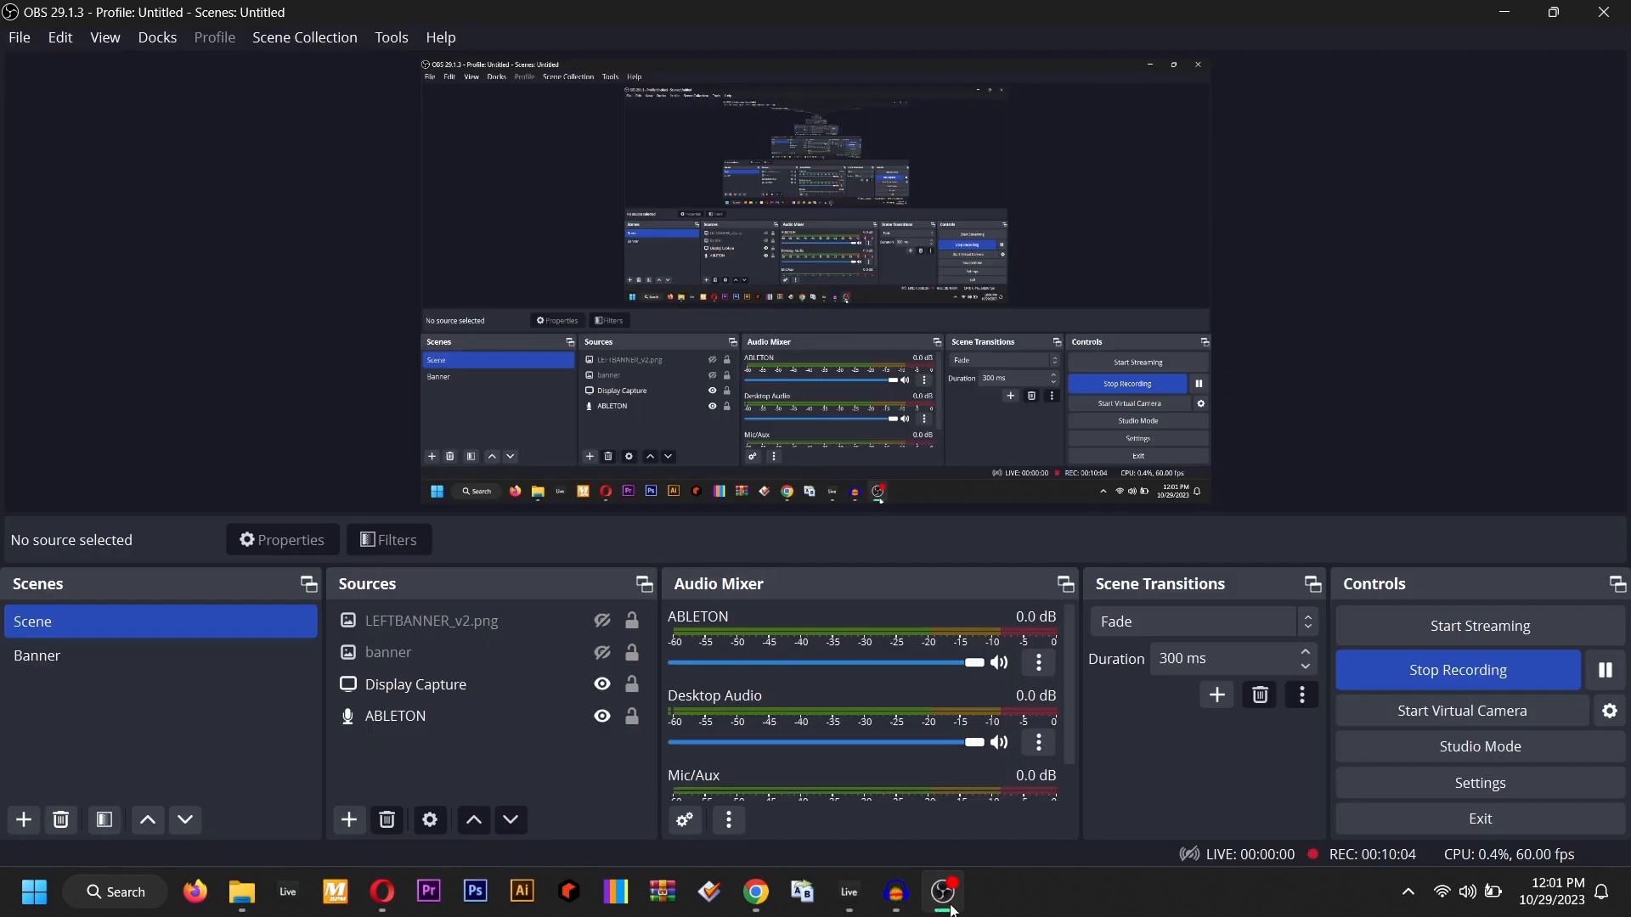